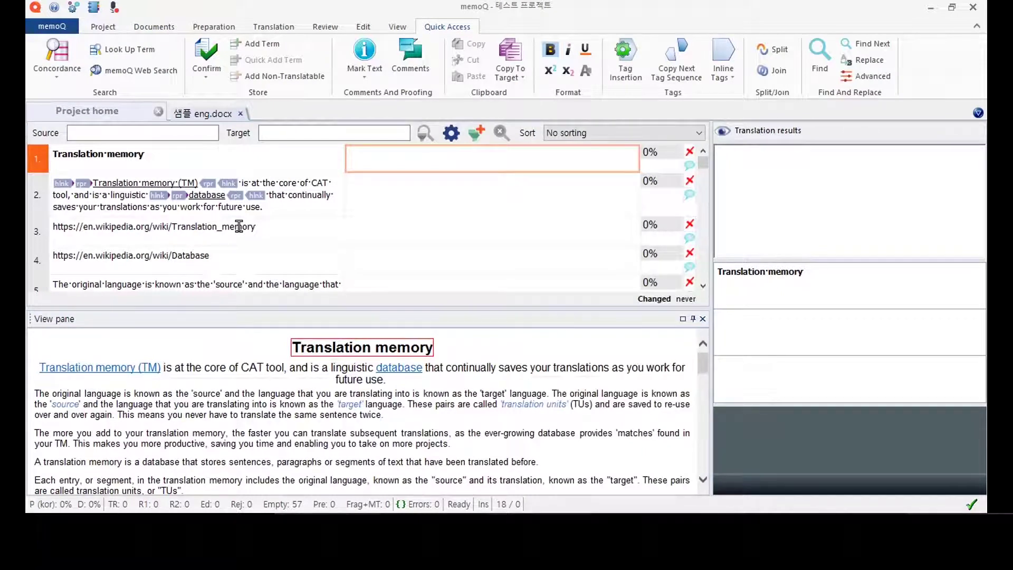
pyautogui.click(373, 190)
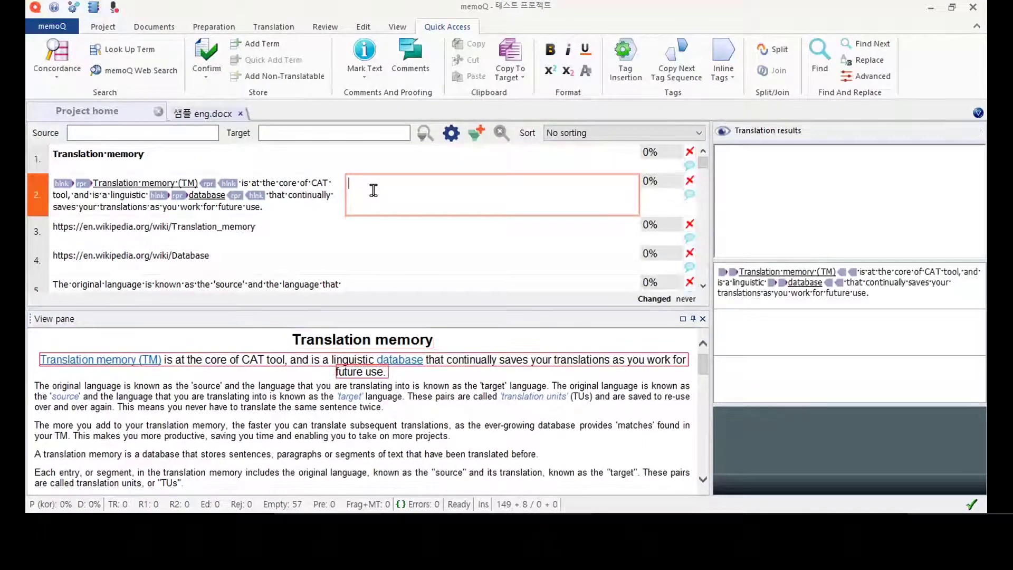
pyautogui.click(370, 161)
pyautogui.click(334, 153)
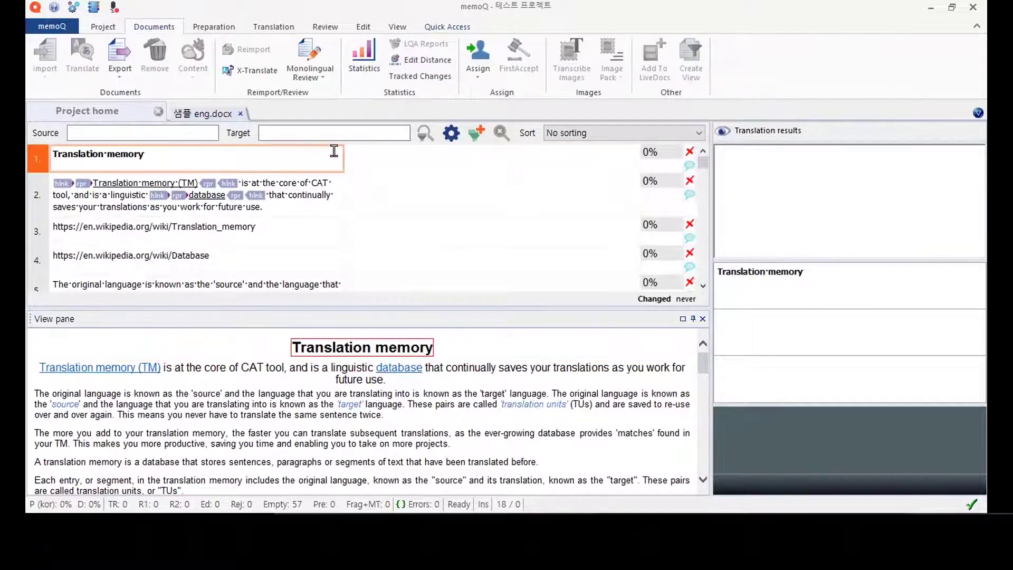
pyautogui.click(420, 150)
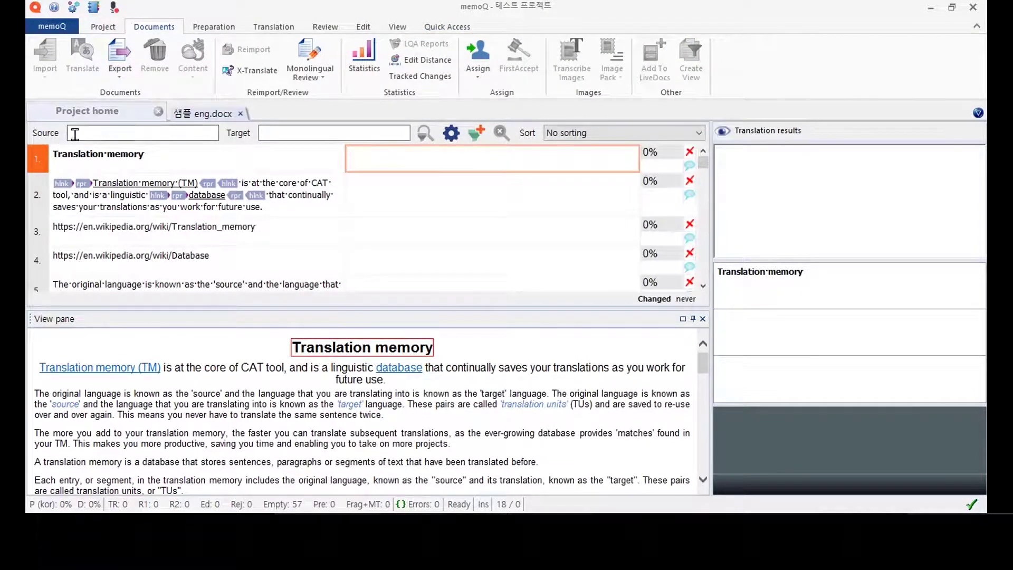
# Step: Review the advanced row filter options for common filters, status, conflicts and changes, and tags and QA without applying any
pyautogui.click(283, 132)
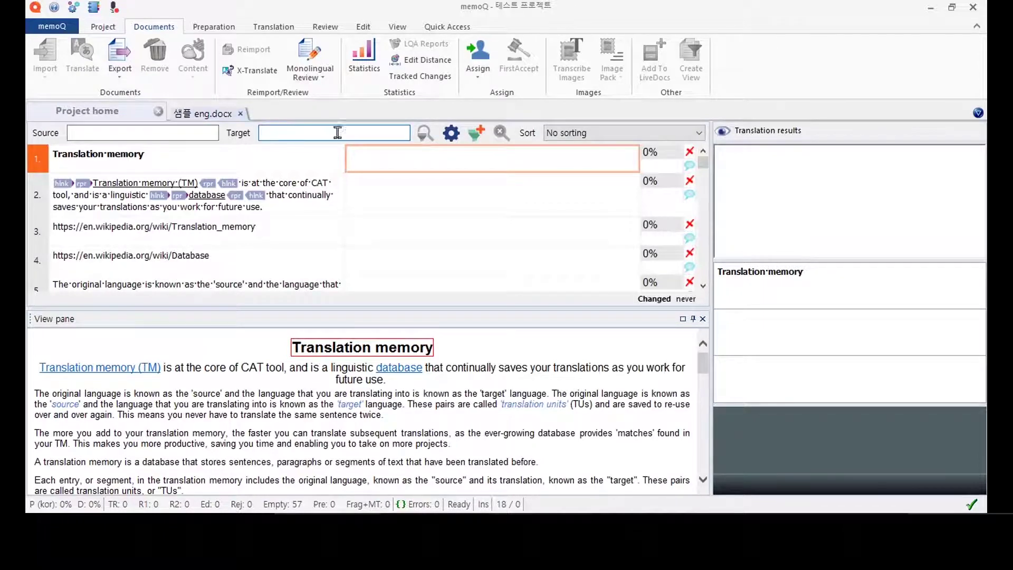
pyautogui.click(452, 137)
pyautogui.click(481, 136)
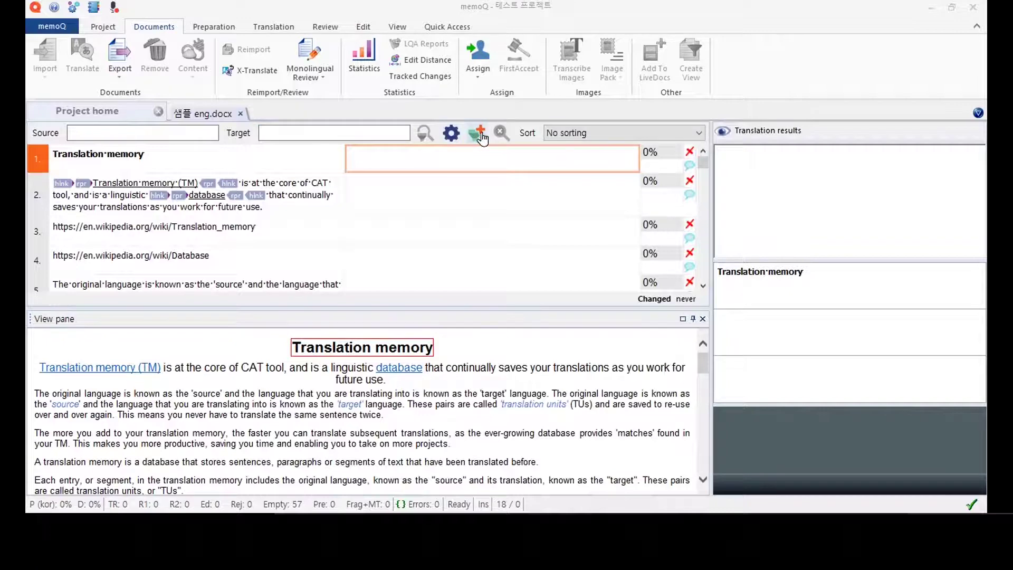
pyautogui.click(481, 136)
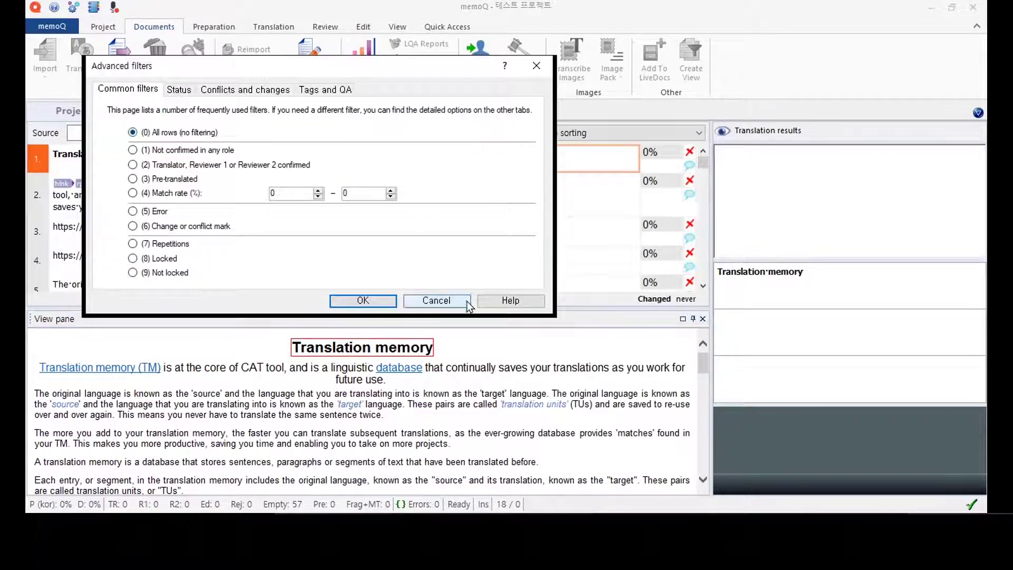
pyautogui.click(436, 300)
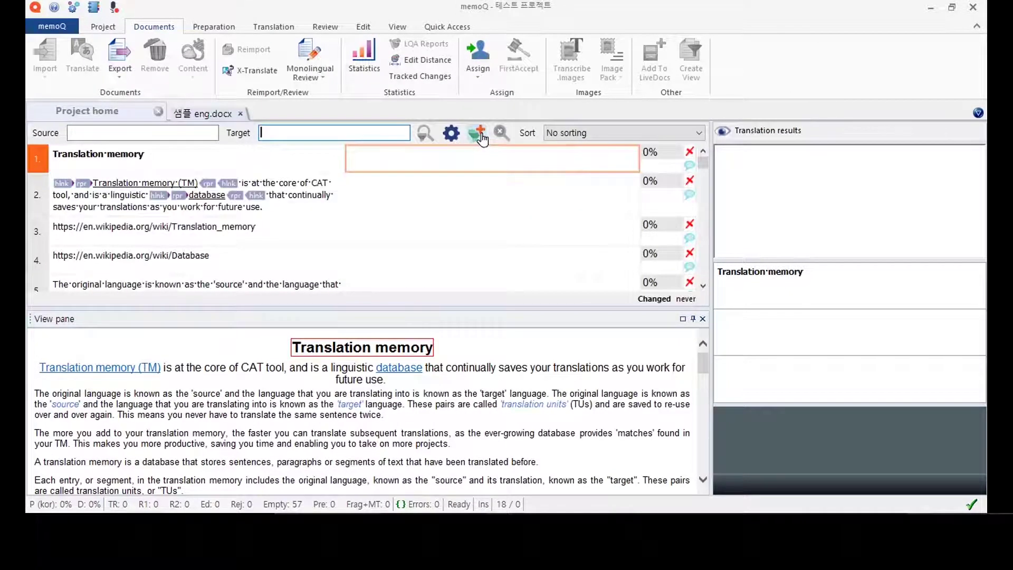
pyautogui.click(481, 136)
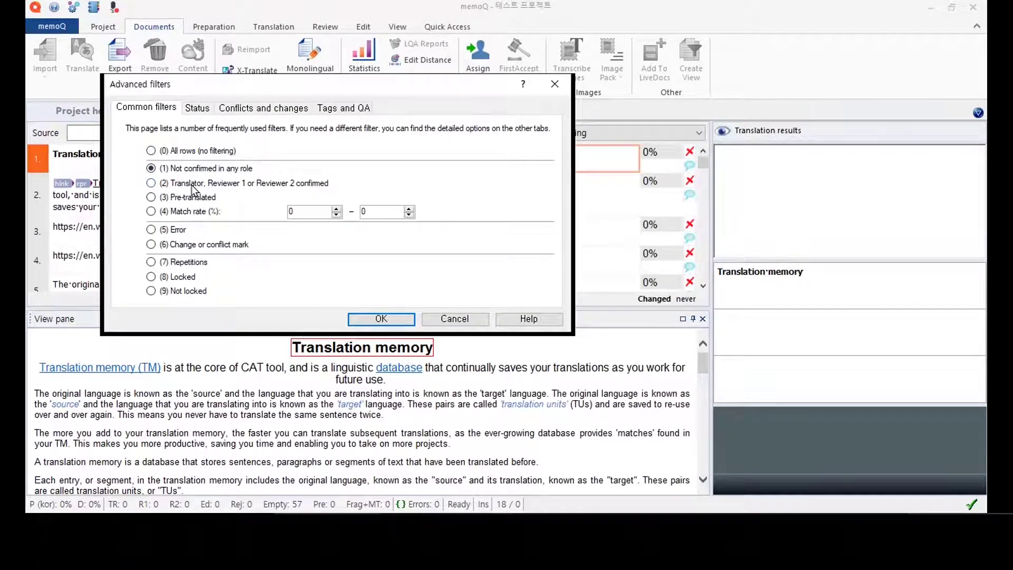
pyautogui.click(192, 184)
pyautogui.click(203, 201)
pyautogui.click(198, 108)
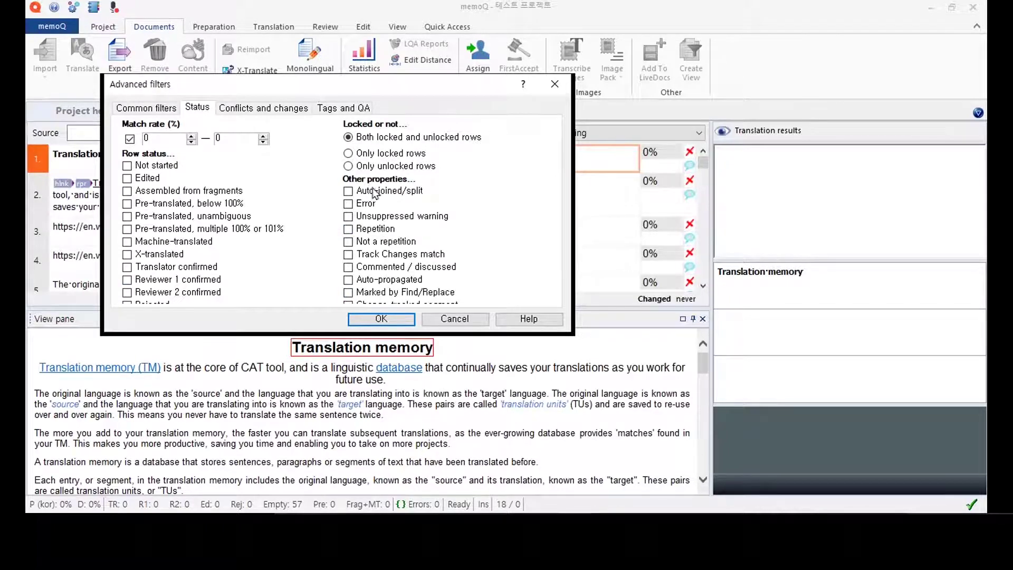
pyautogui.click(234, 110)
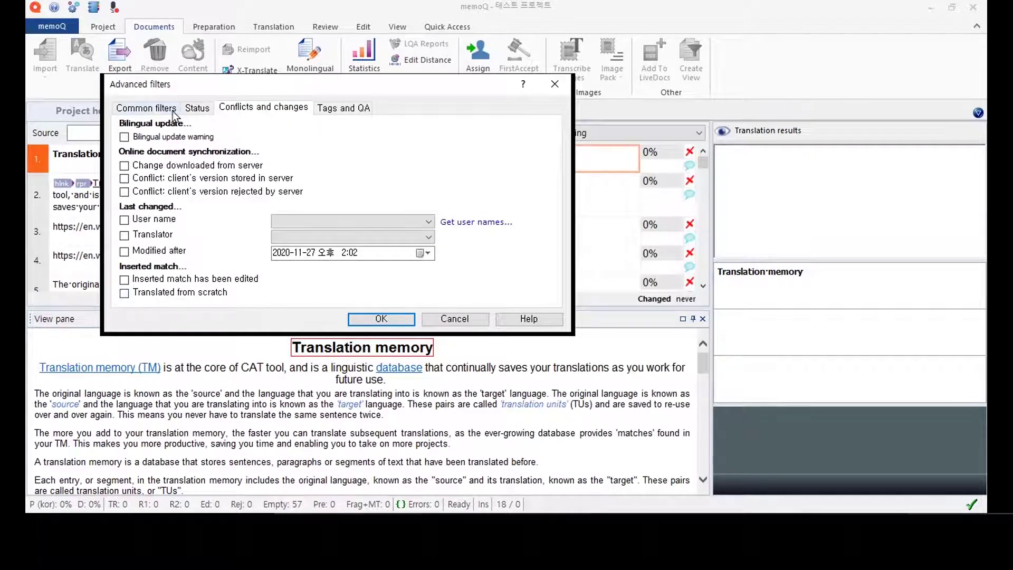
pyautogui.click(340, 110)
pyautogui.click(258, 108)
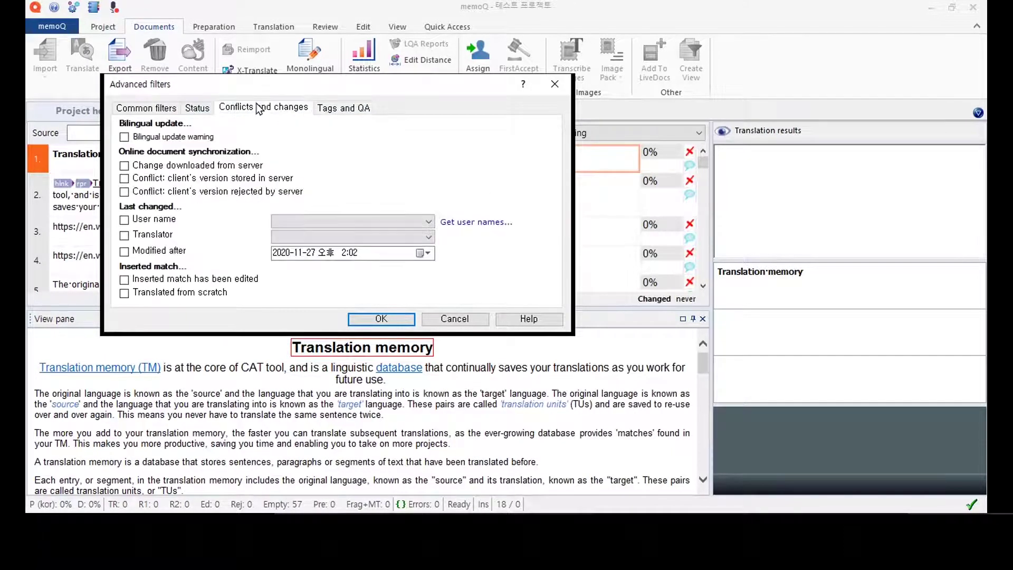
pyautogui.click(199, 108)
pyautogui.click(151, 108)
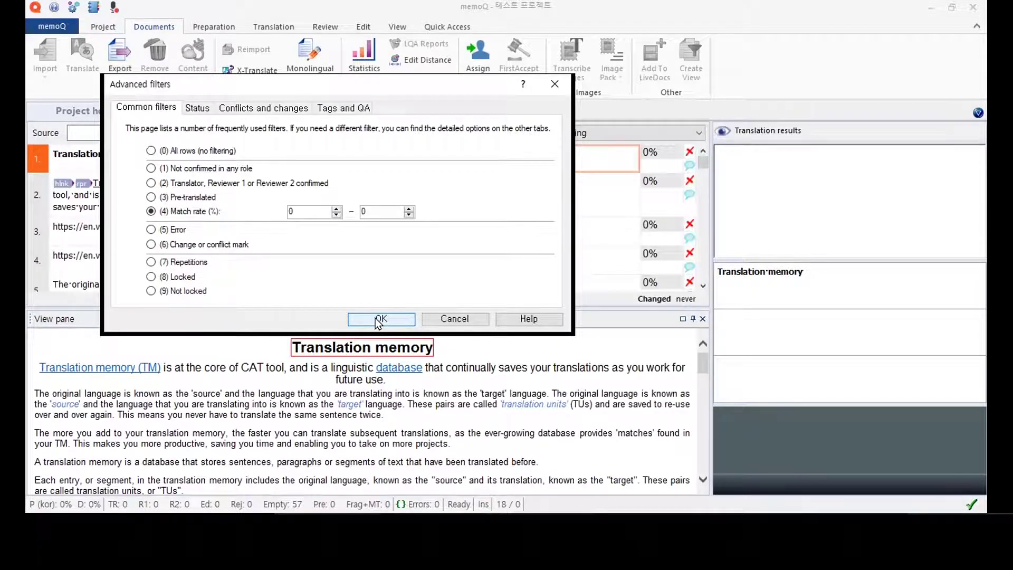
pyautogui.click(446, 319)
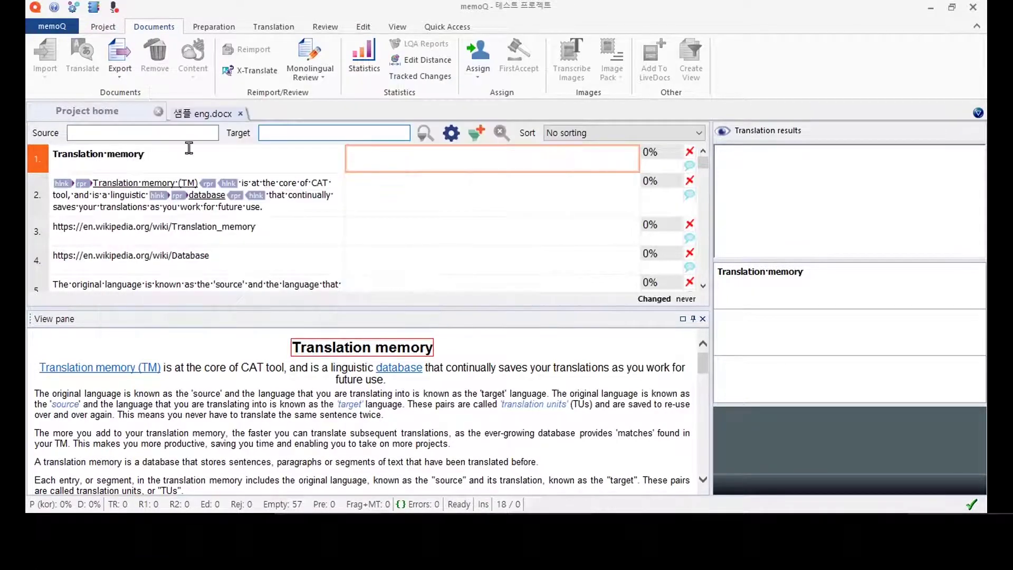
# Step: Filter the segments by the source text "TM", and clear the filter after looking through the matching rows
pyautogui.click(297, 129)
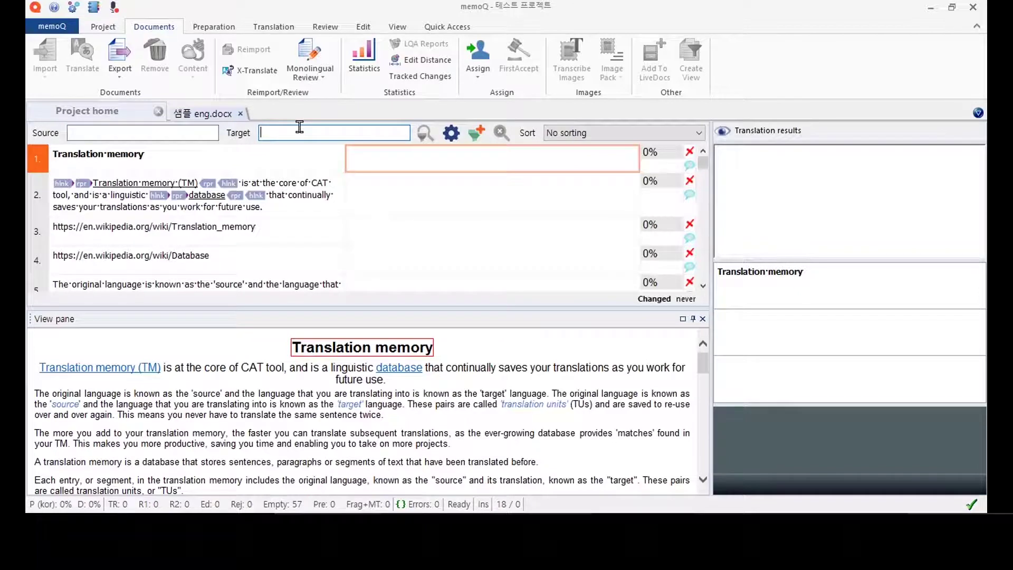
pyautogui.click(181, 129)
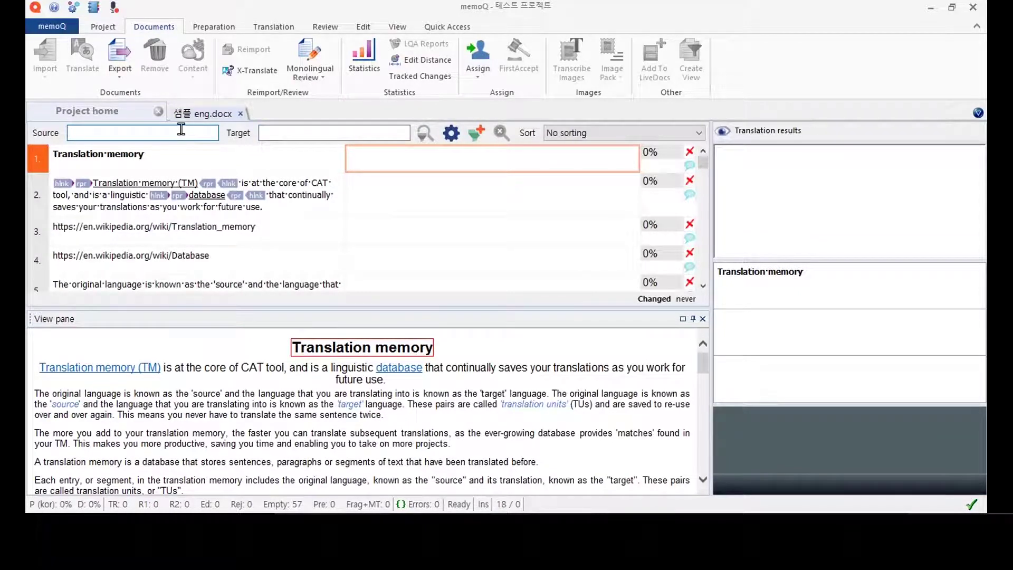
pyautogui.write('TM')
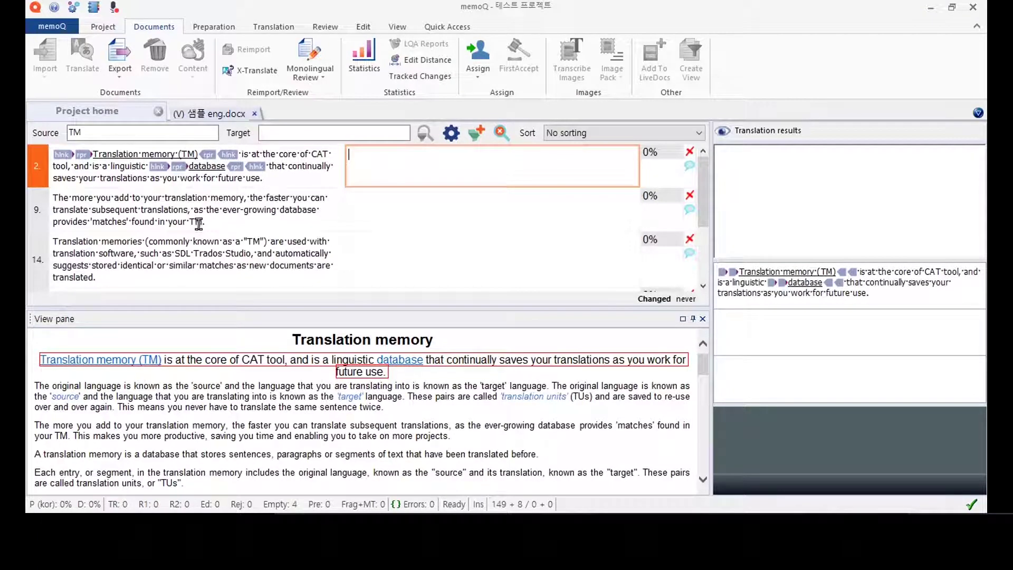
pyautogui.scroll(-1, 223, 243)
pyautogui.scroll(1, 223, 243)
pyautogui.scroll(-1, 222, 248)
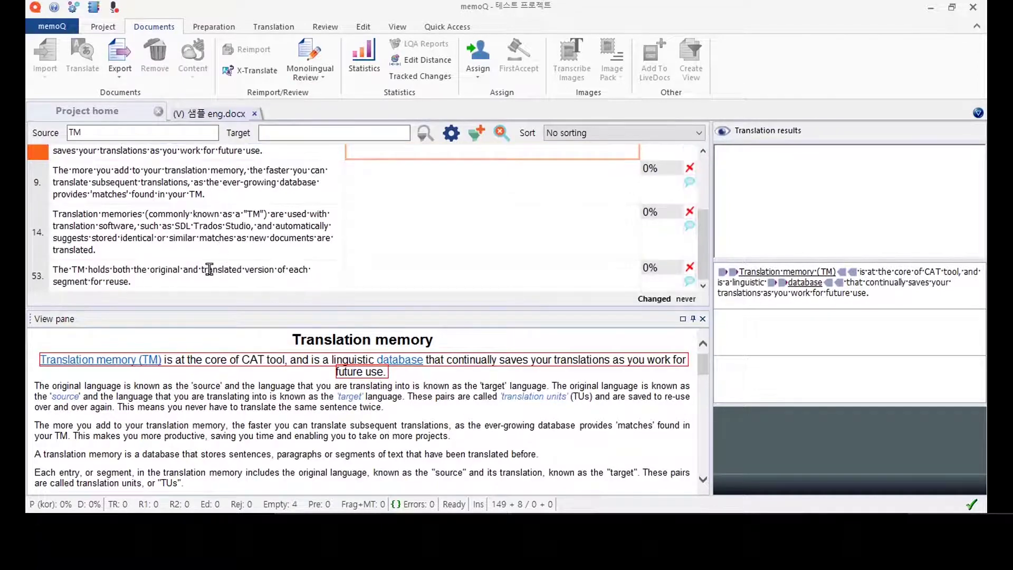
pyautogui.scroll(1, 173, 229)
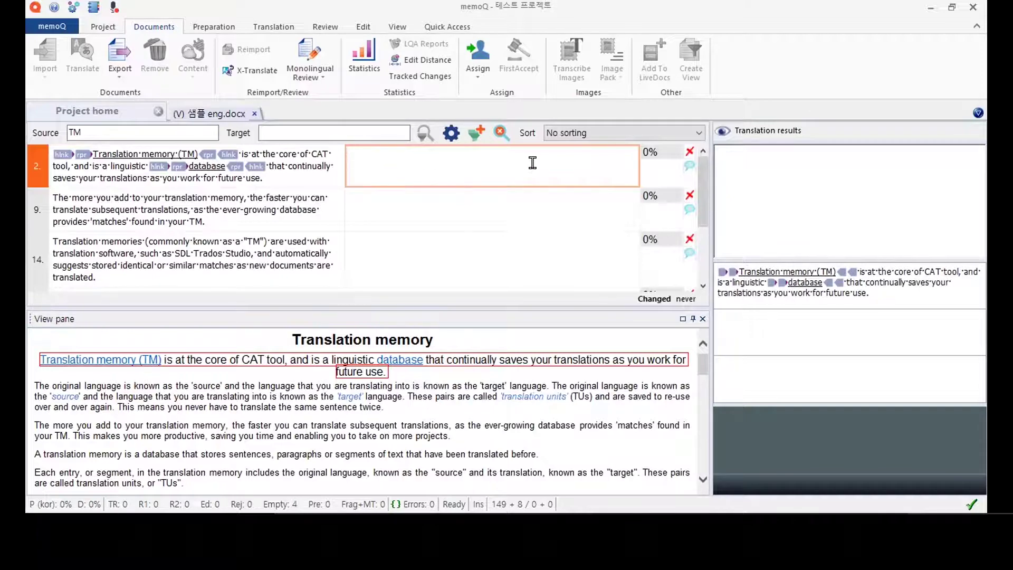
pyautogui.click(500, 137)
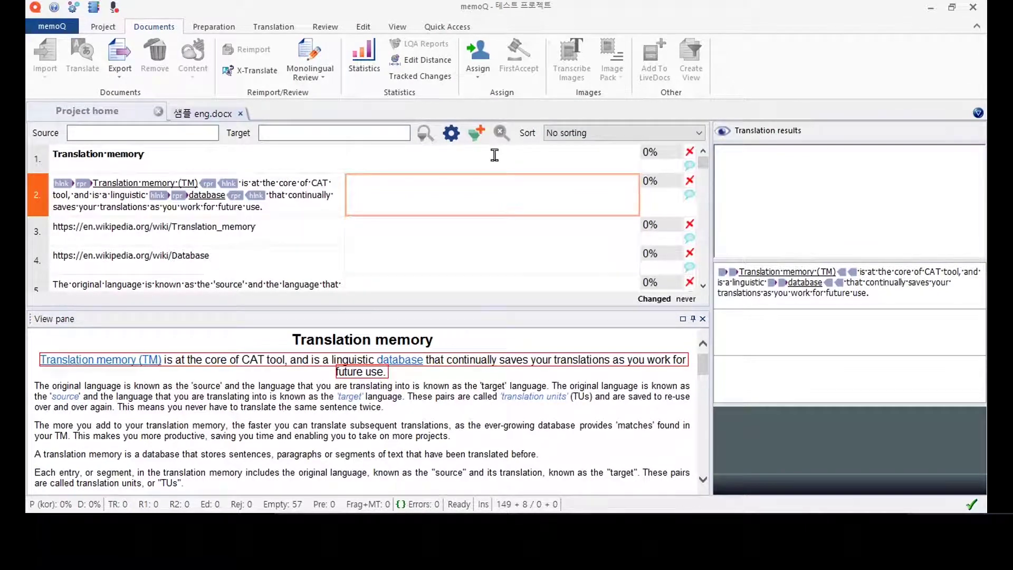
# Step: Enter "번역 메모리" as the Korean translation of segment 1
pyautogui.click(394, 159)
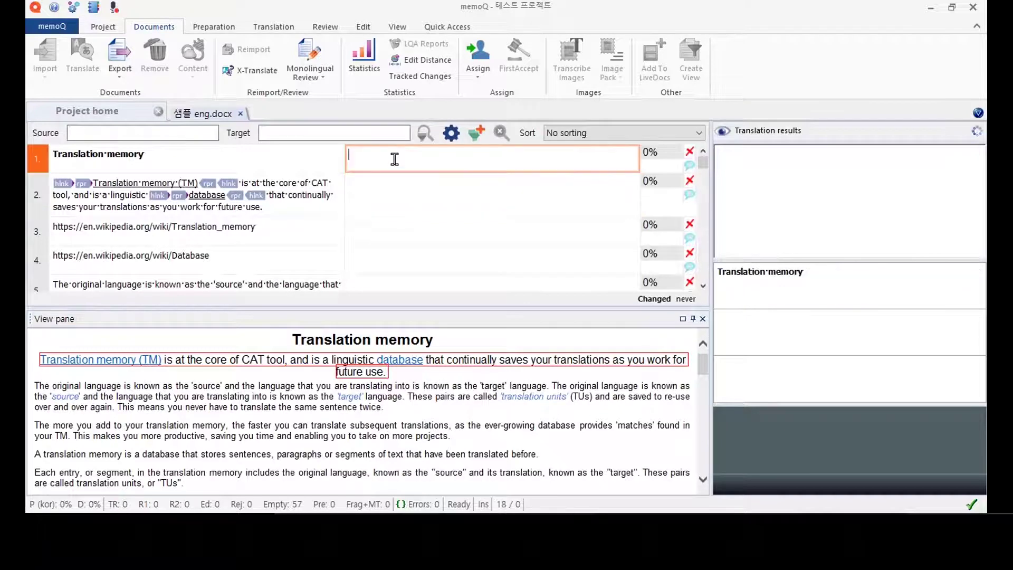
pyautogui.click(380, 210)
pyautogui.click(381, 168)
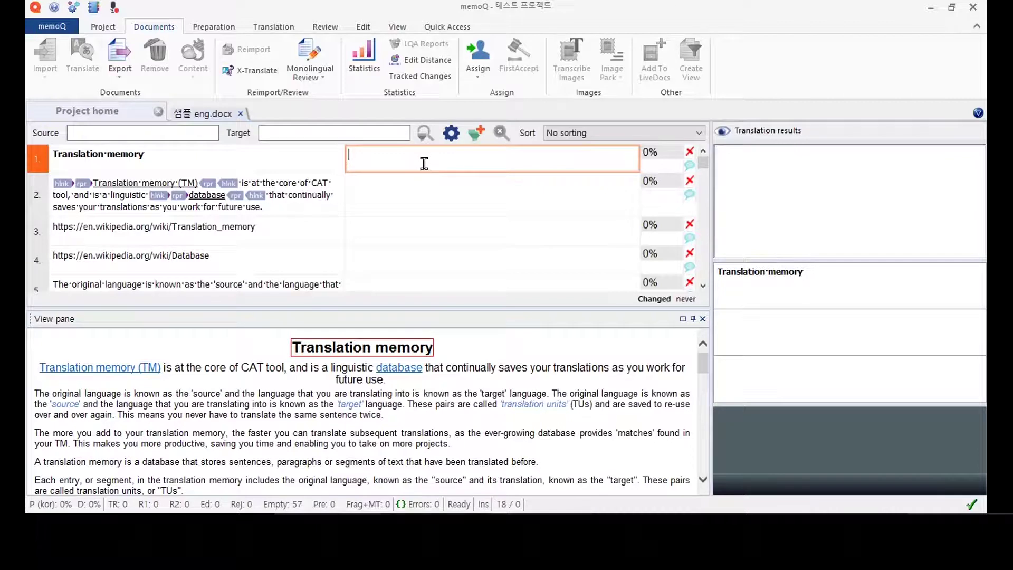
pyautogui.write('번역 메모리')
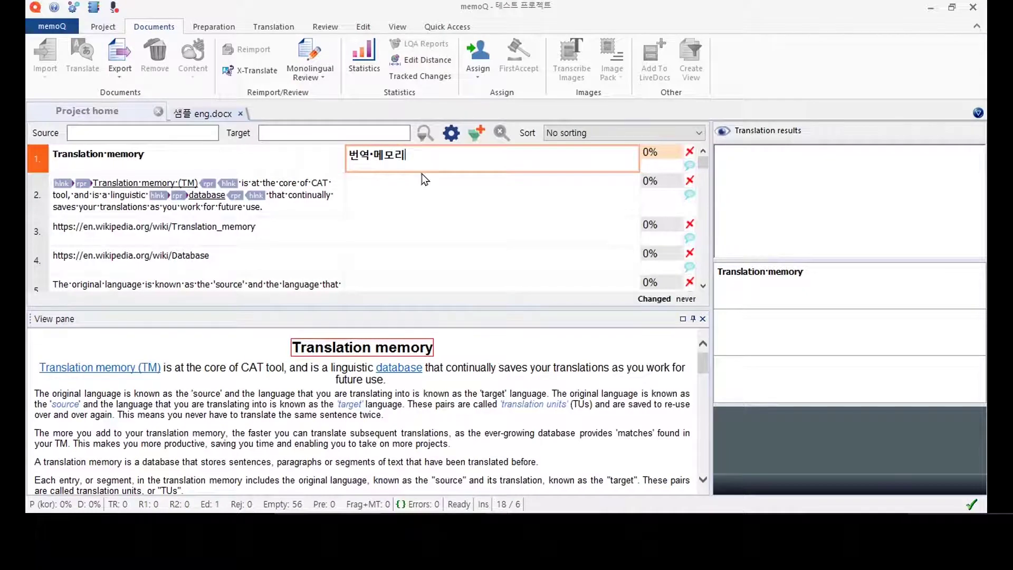
# Step: Confirm the translation of segment 1 and postpone the tip about switching between compare views
pyautogui.click(103, 26)
pyautogui.click(288, 29)
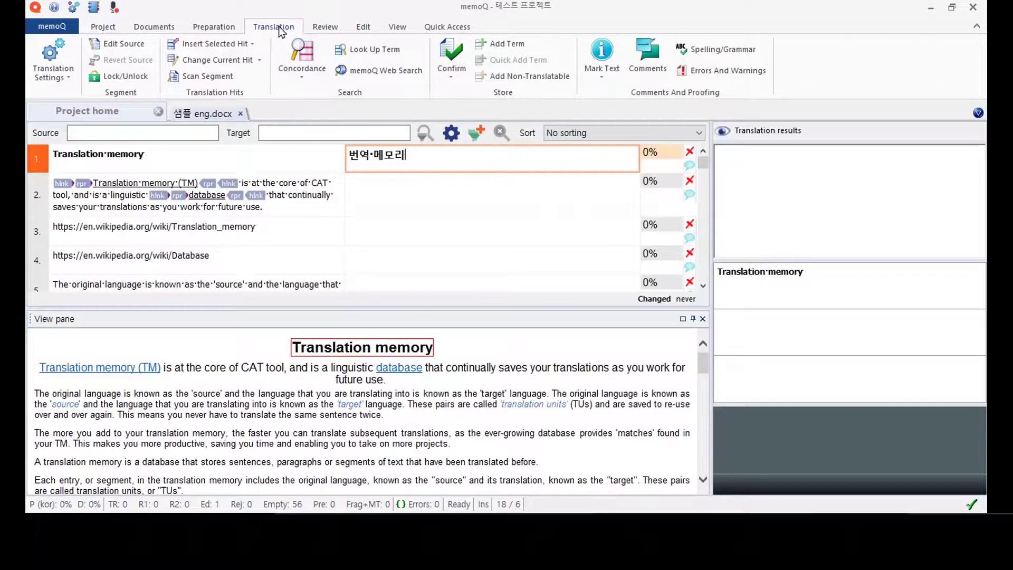
pyautogui.click(454, 49)
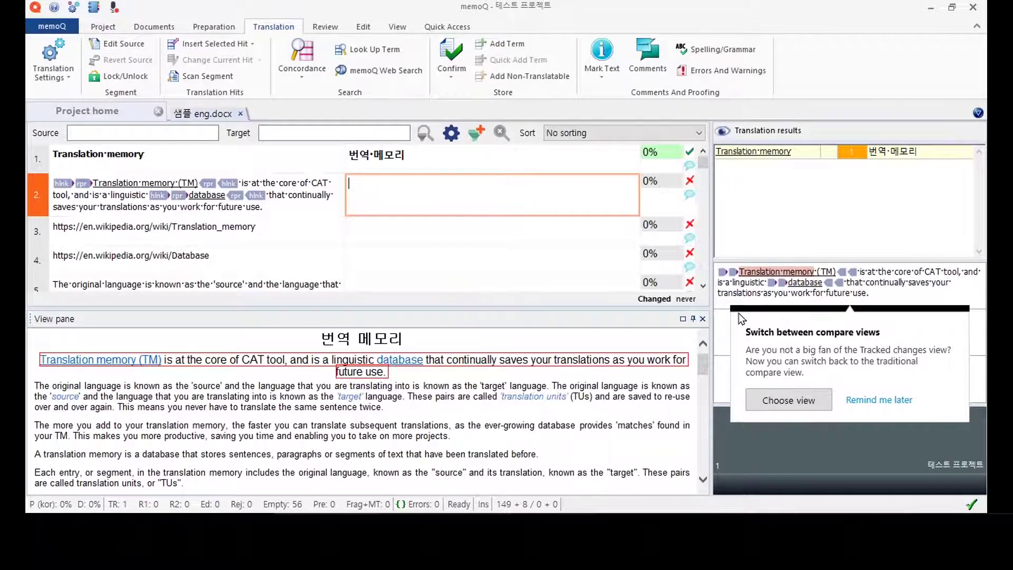
pyautogui.click(860, 400)
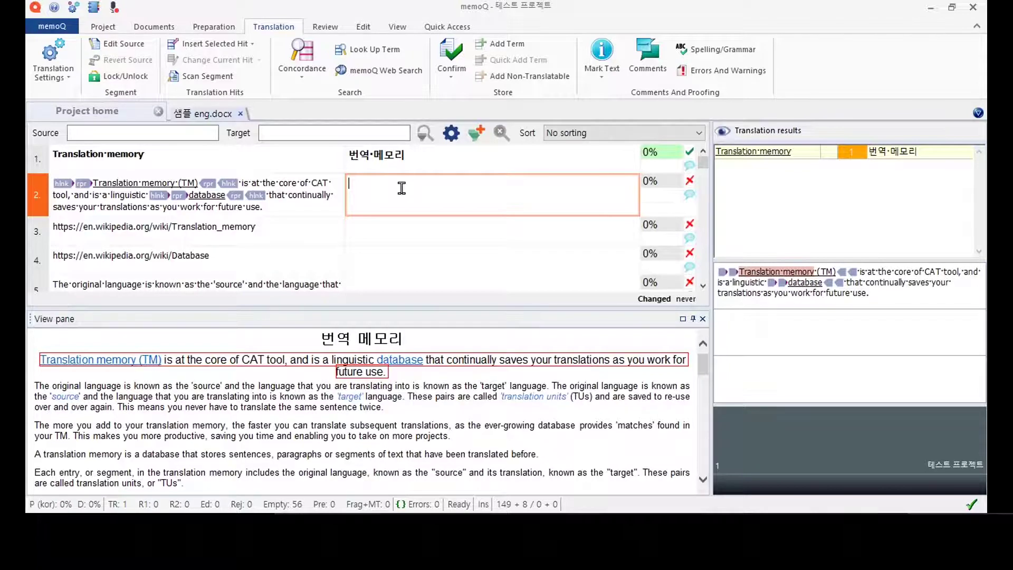
pyautogui.write('Aa')
pyautogui.click(399, 232)
pyautogui.write('ㅁ')
pyautogui.click(402, 195)
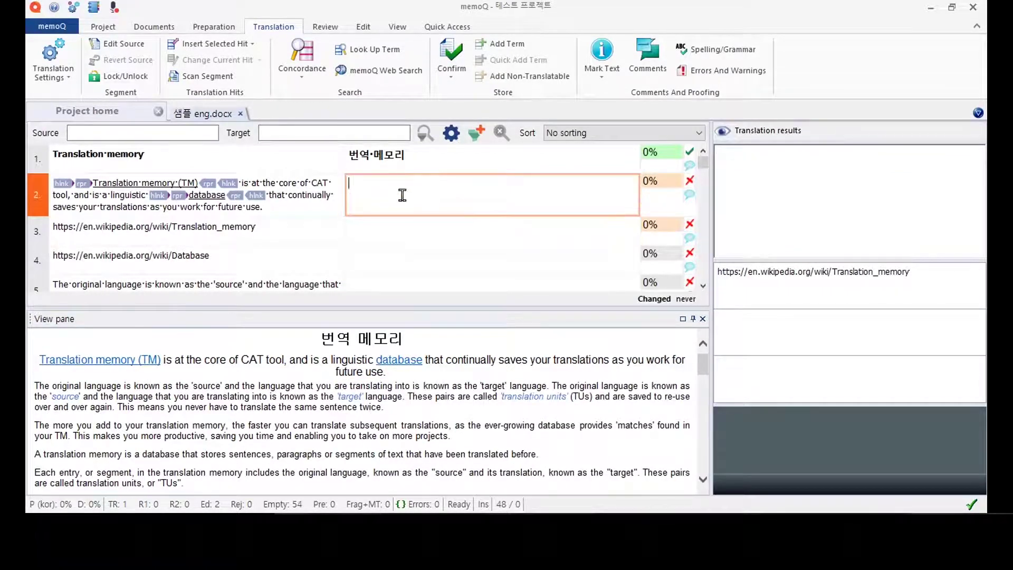
pyautogui.press('BackSpace')
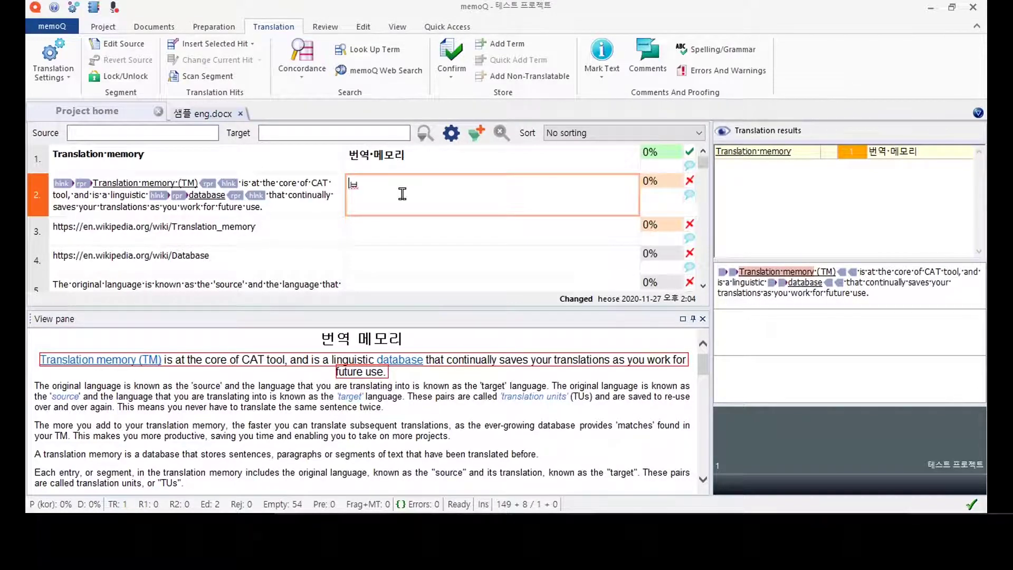
# Step: Translate segment 2 as "번역 메모리(TM)는 CAT 툴의 핵심이며, 향후 사용을 위해 고객의 번역을 지속적으로 저장하는 언어 데이터베이스입니다."
pyautogui.write('번역 메모')
pyautogui.press('BackSpace')
pyautogui.press('BackSpace')
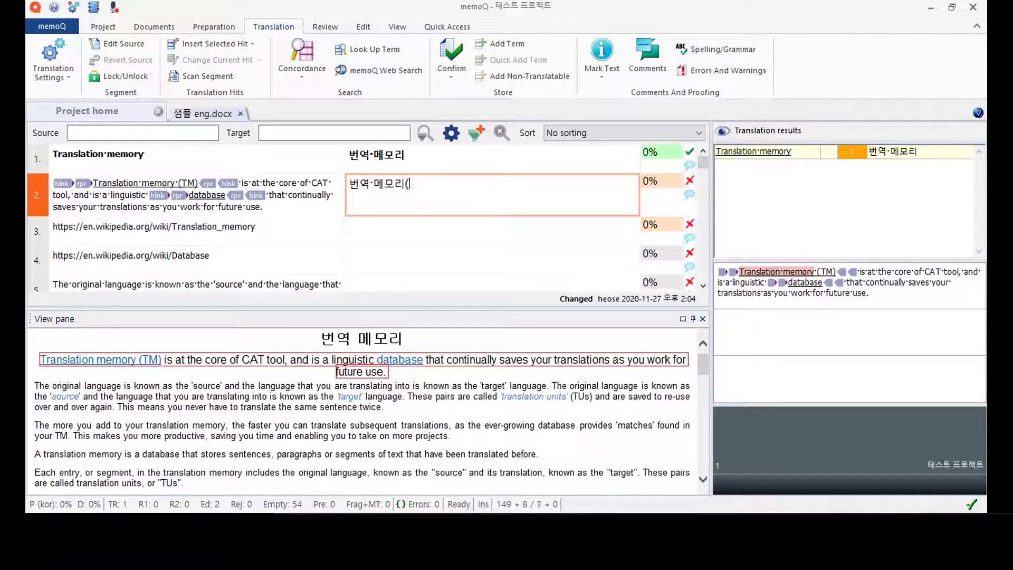
pyautogui.write('TM)는 CAT 툴의 핵시')
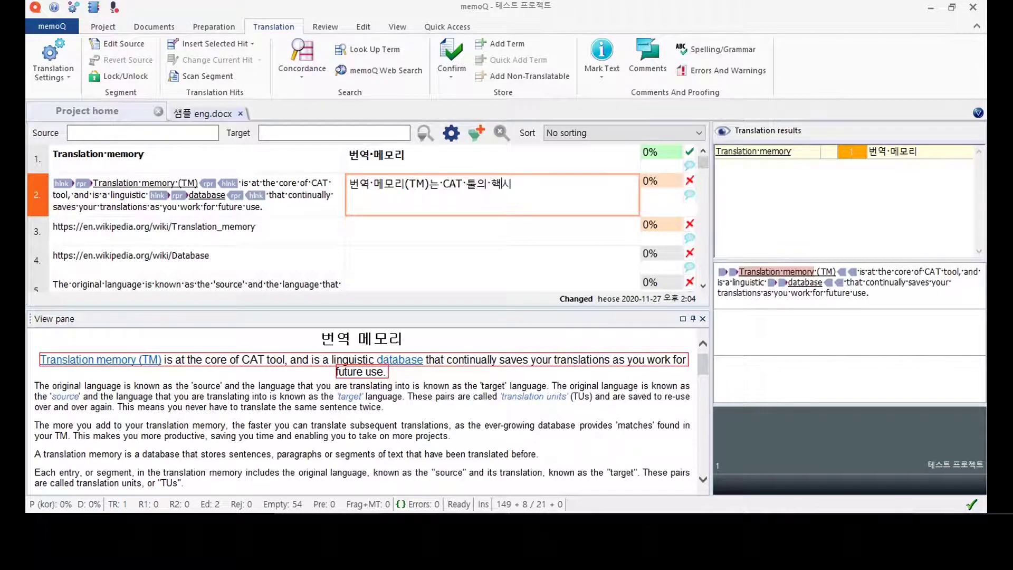
pyautogui.press('BackSpace')
pyautogui.press('BackSpace')
pyautogui.press('BackSpace')
pyautogui.press('BackSpace')
pyautogui.write('며, 향후 사용')
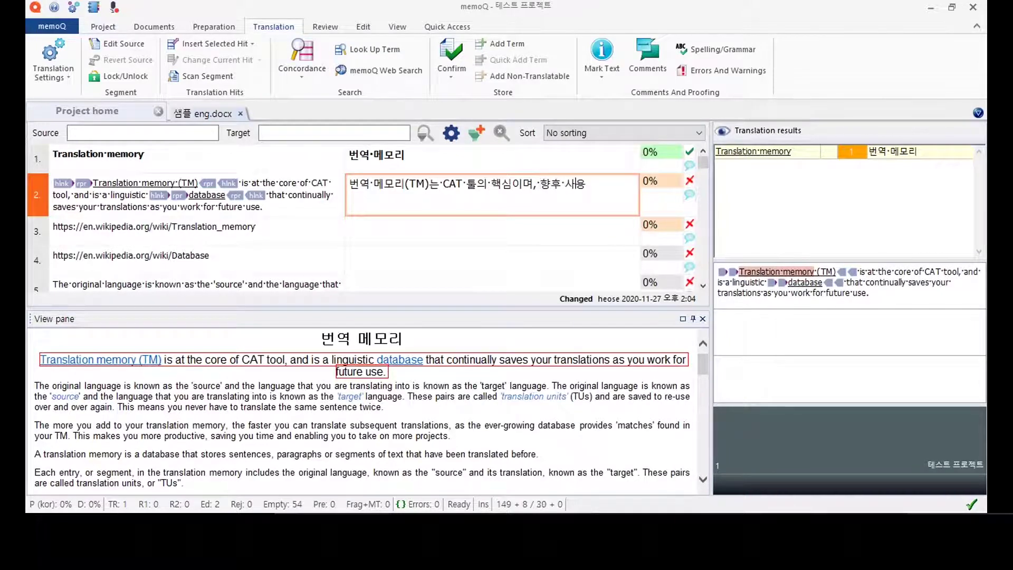
pyautogui.write('을 위해 고객의 ㅂ')
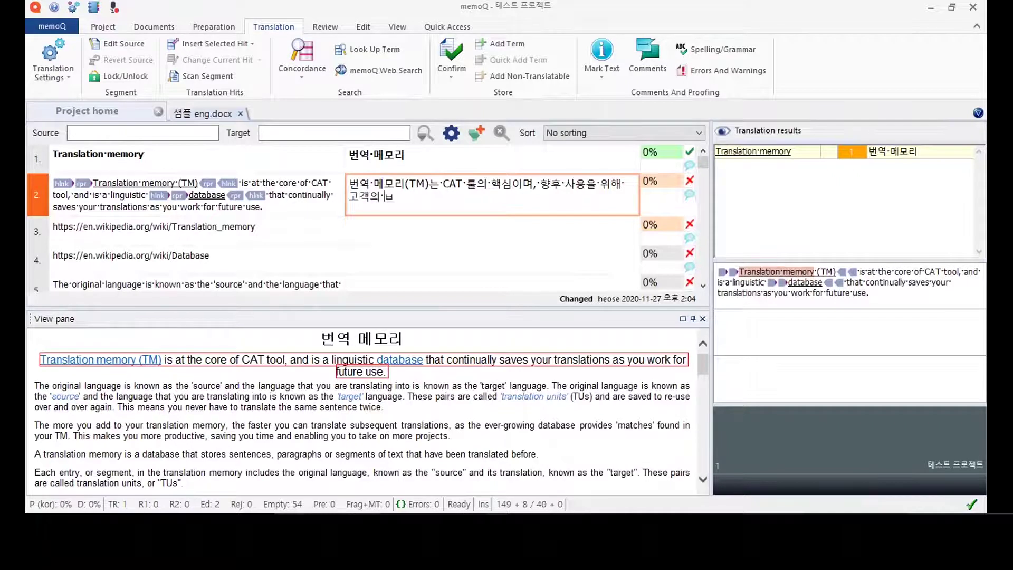
pyautogui.write('역을 지속적으로 ㅈ')
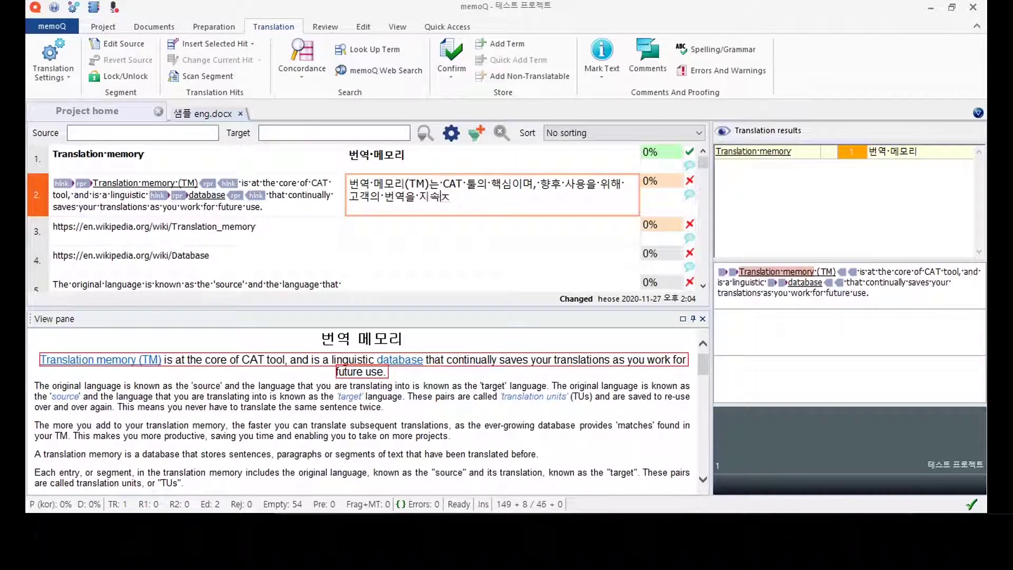
pyautogui.write('저장')
pyautogui.write('하는 엔ㅇ')
pyautogui.write(' 데이터')
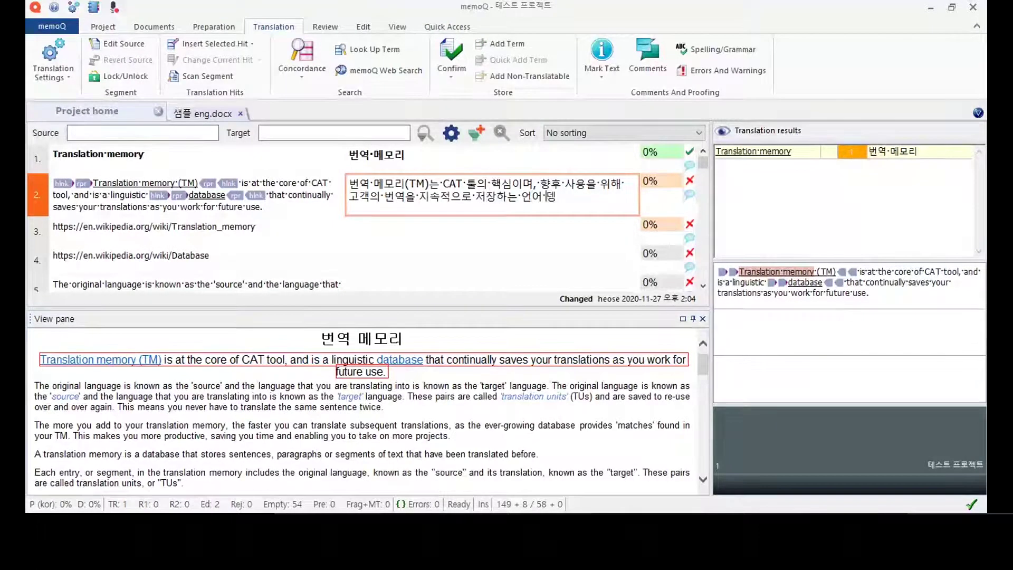
pyautogui.write('베이스이')
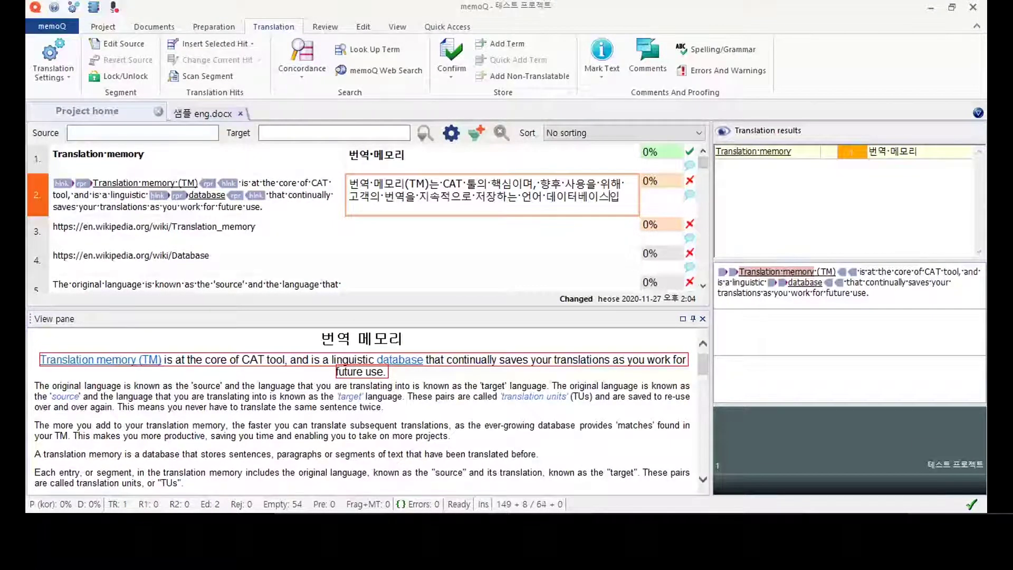
pyautogui.write('니다.')
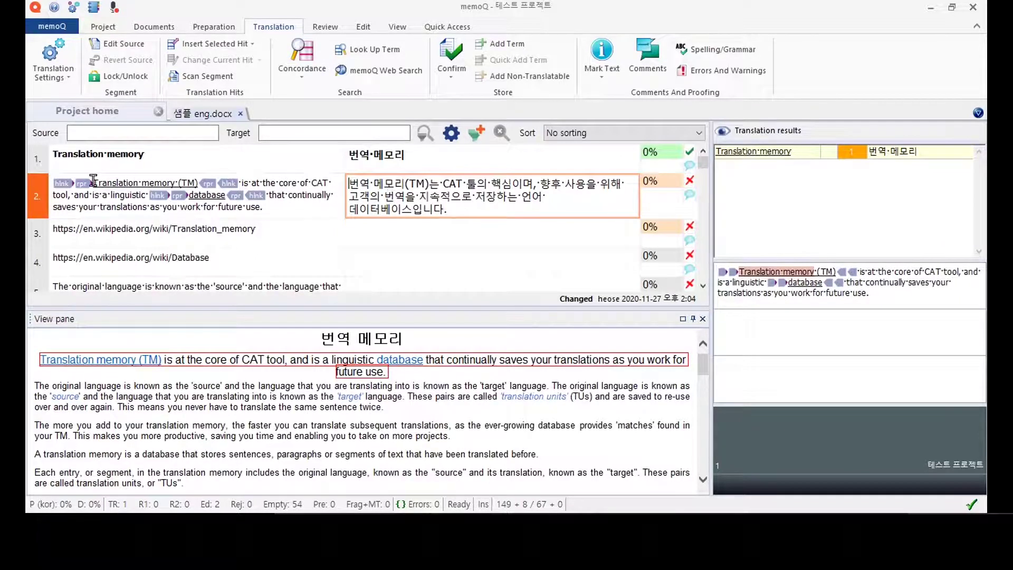
# Step: Copy the opening and closing hyperlink tags of "Translation memory (TM)" from segment 2's source around "번역 메모리(TM)" in its translation
pyautogui.moveTo(54, 183); pyautogui.dragTo(89, 182)
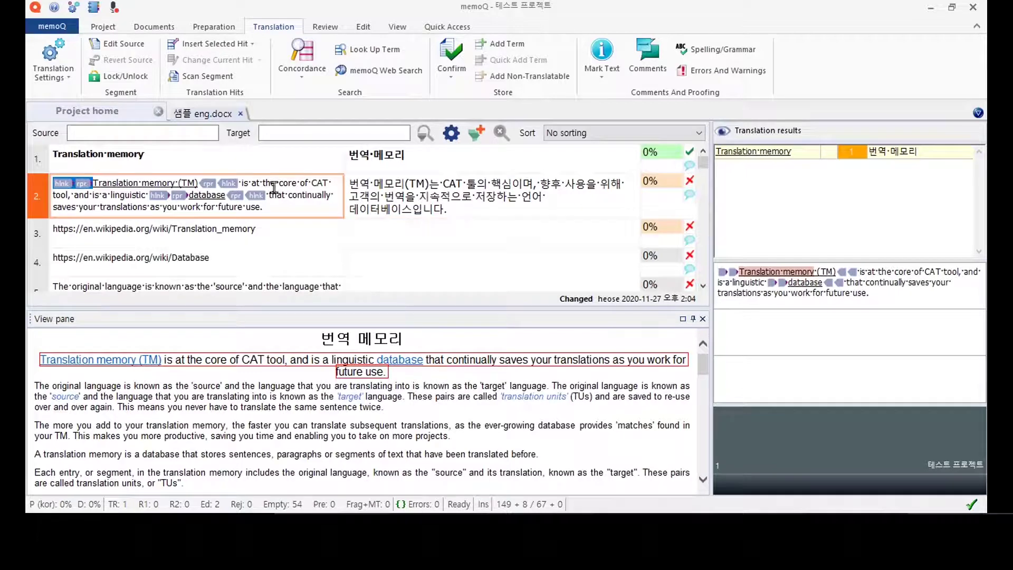
pyautogui.click(349, 185)
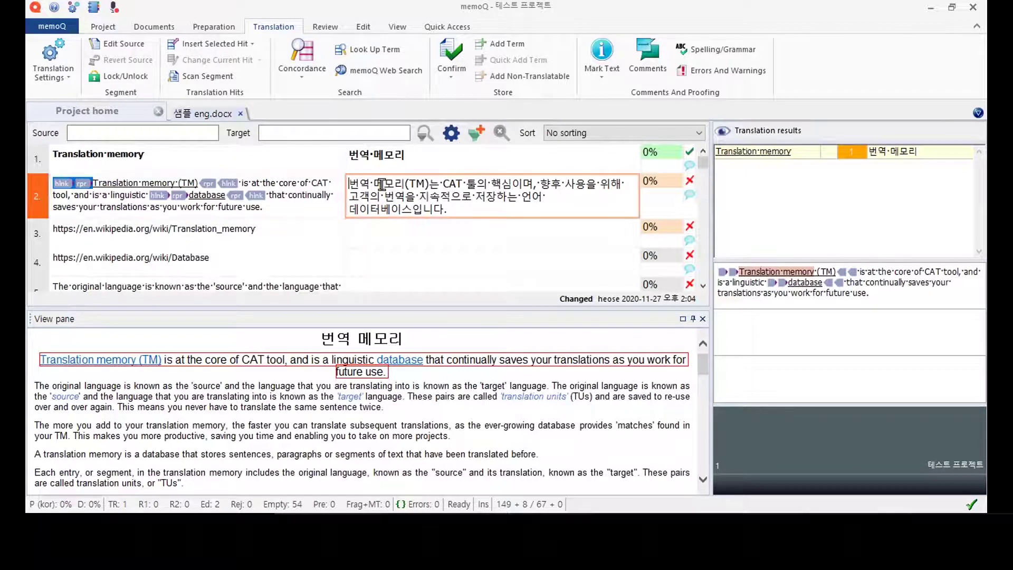
pyautogui.hotkey('ctrl', 'v')
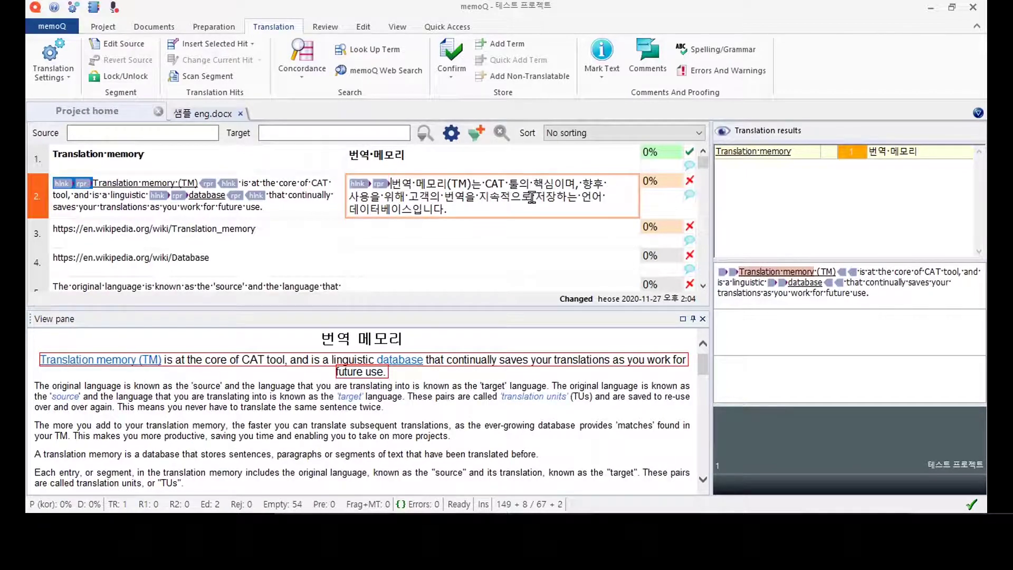
pyautogui.click(202, 184)
pyautogui.click(225, 183)
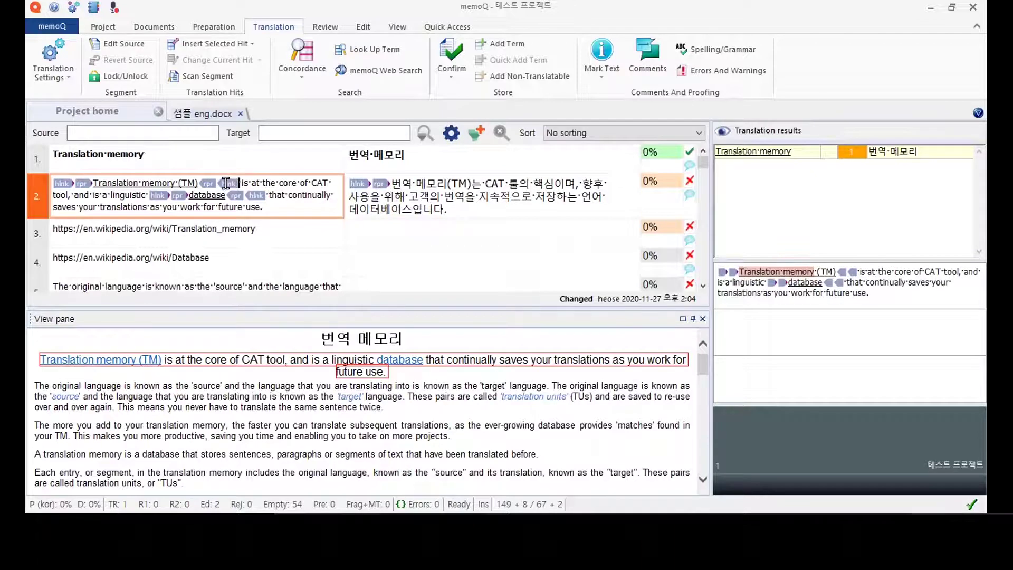
pyautogui.moveTo(226, 183); pyautogui.dragTo(199, 184)
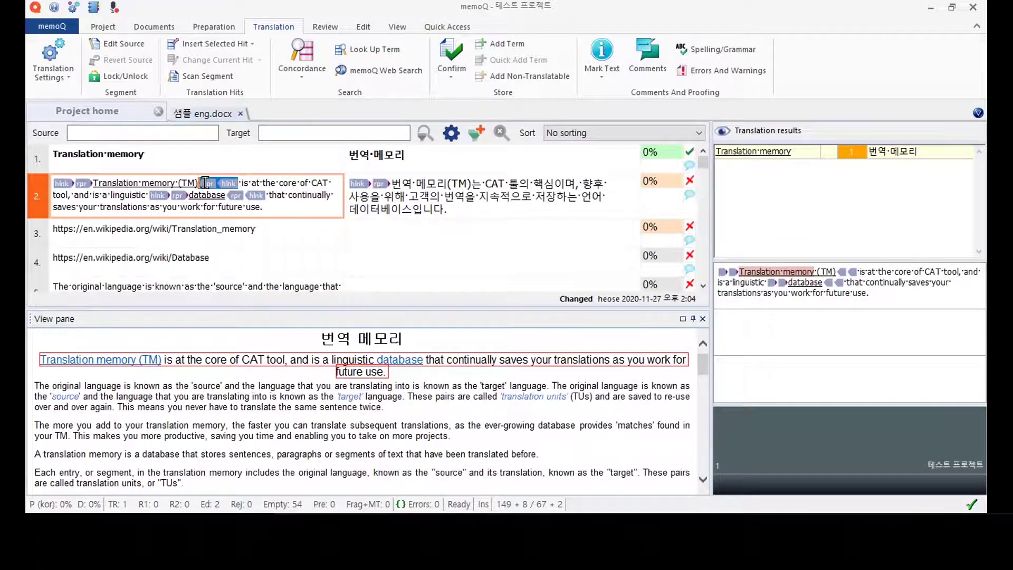
pyautogui.click(470, 183)
pyautogui.hotkey('ctrl', 'v')
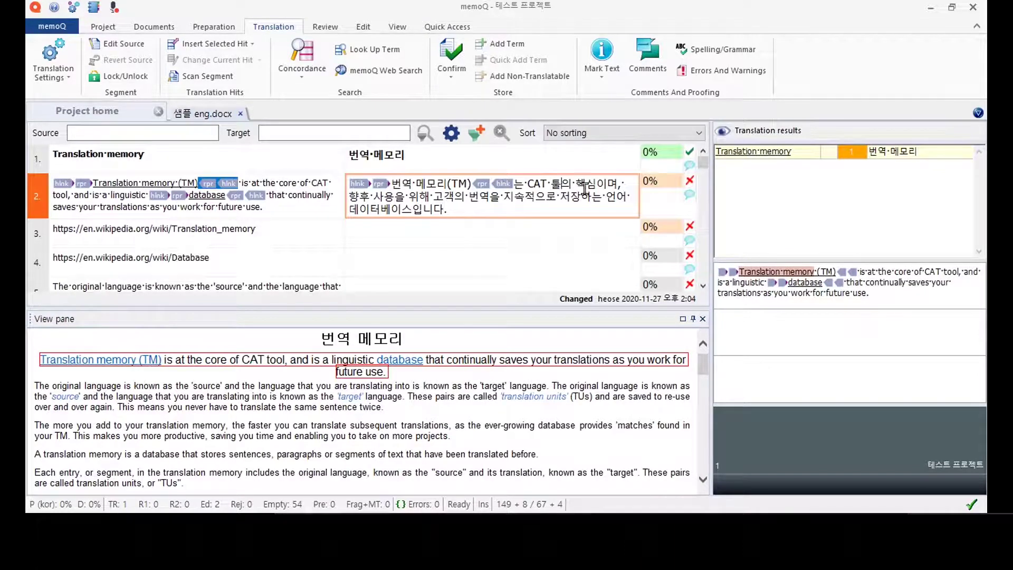
# Step: Place the source's "database" hyperlink tags around "데이터베이스" in segment 2's translation and confirm the segment
pyautogui.hotkey('ctrl', 'v')
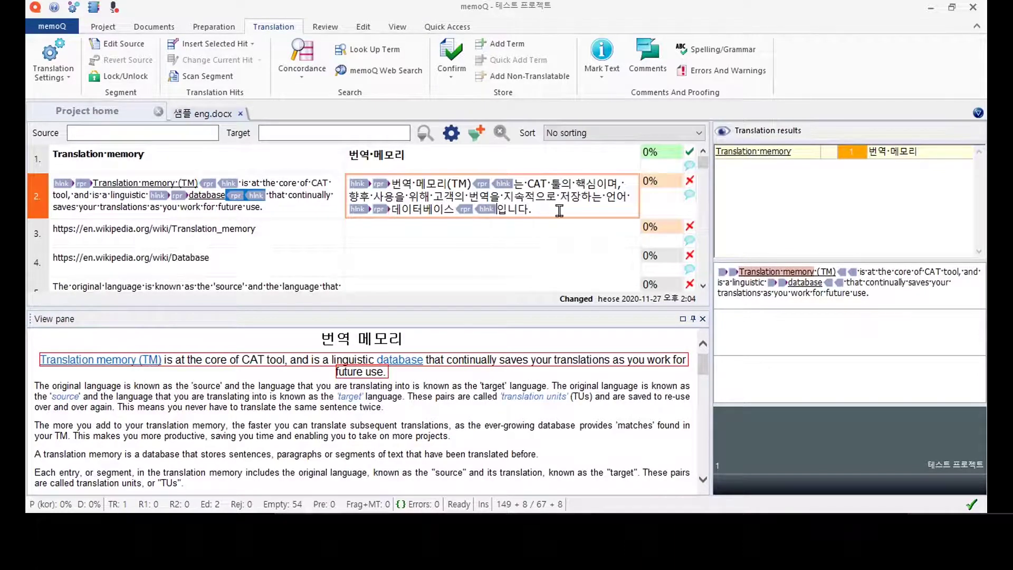
pyautogui.click(559, 211)
pyautogui.click(459, 48)
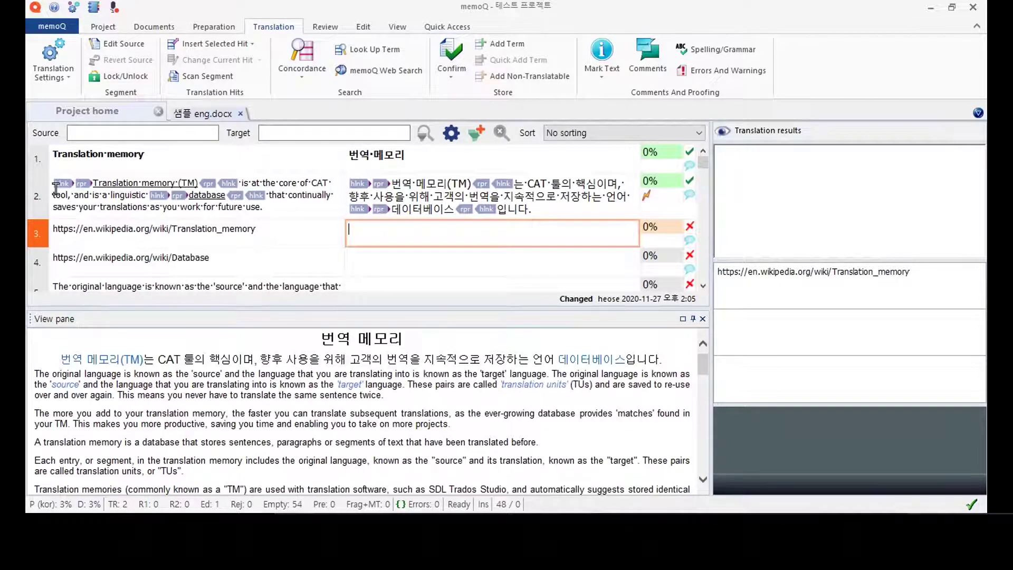
pyautogui.click(367, 253)
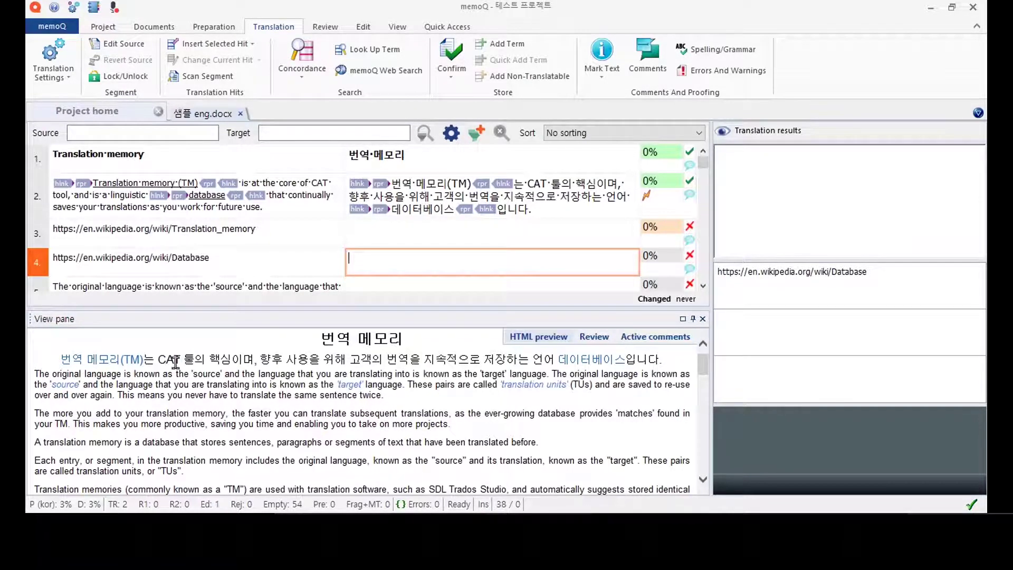
# Step: Move the first closing hyperlink tags in segment 2's translation to directly after "번역" and confirm the segment
pyautogui.click(473, 182)
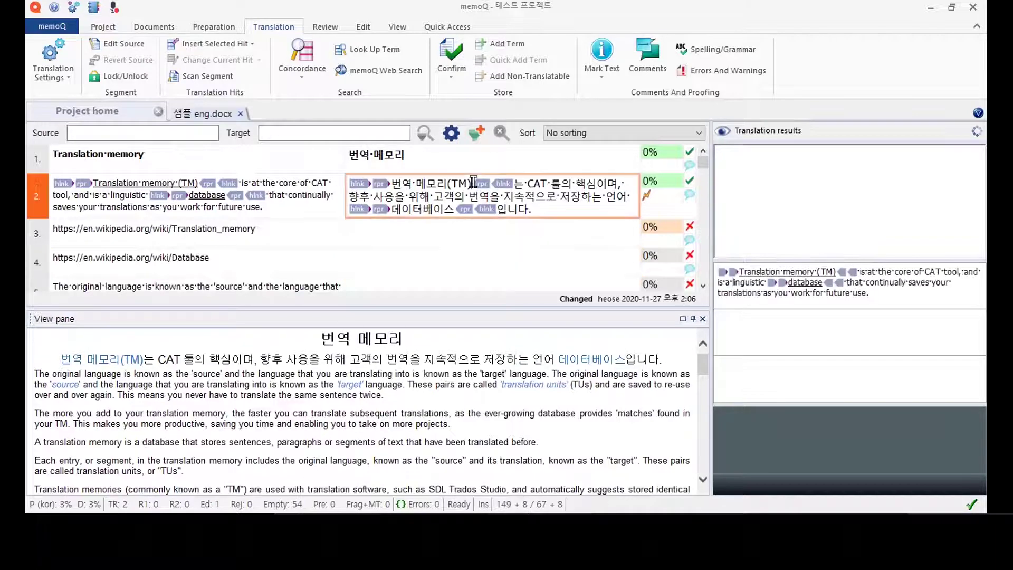
pyautogui.press('Delete')
pyautogui.press('Delete')
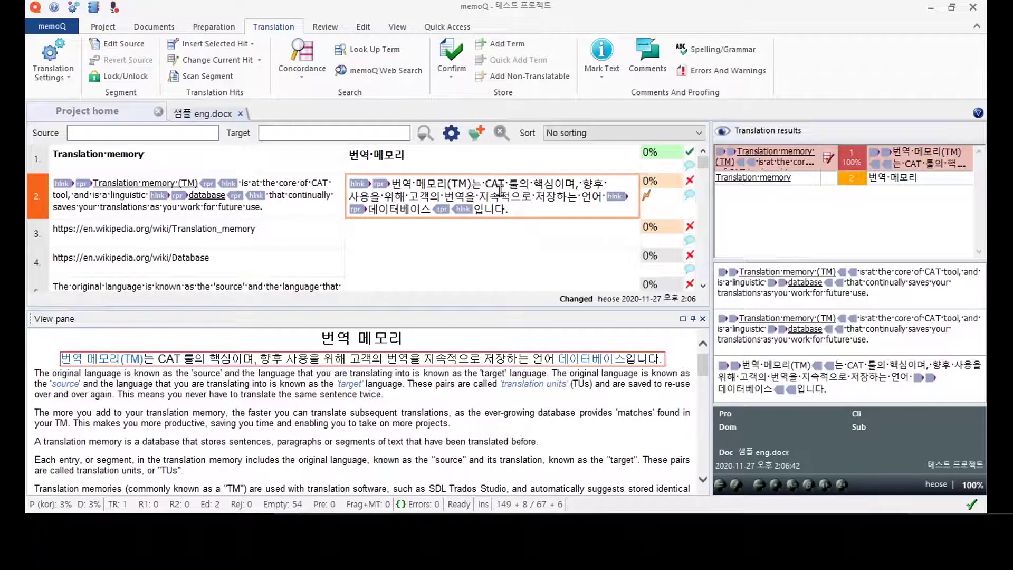
pyautogui.click(414, 183)
pyautogui.press('F9')
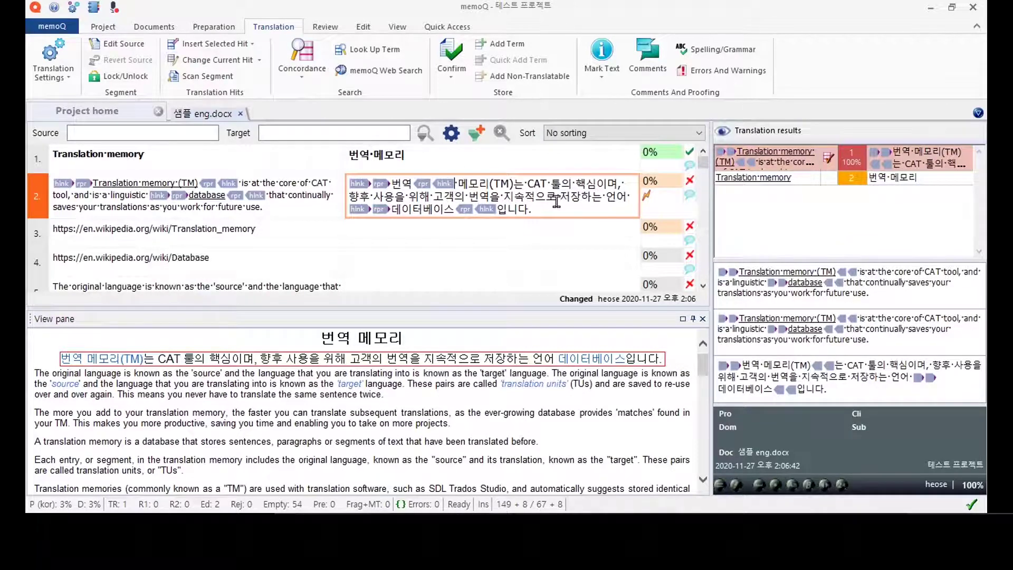
pyautogui.hotkey('ctrl', 'Return')
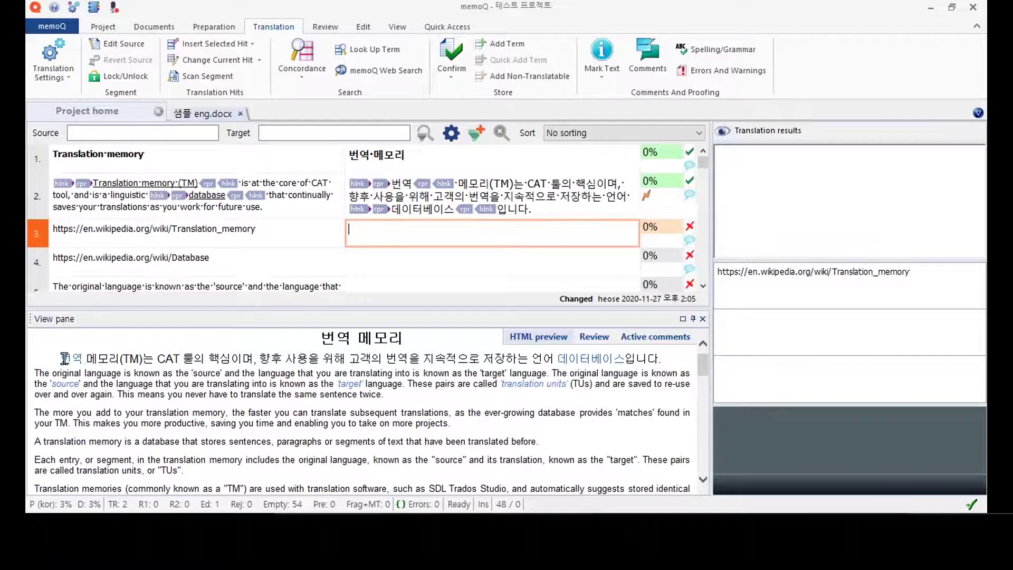
# Step: Return to segment 2 from the preview and move its first closing hyperlink tags to directly after "메모리", before "(TM)"
pyautogui.moveTo(62, 358); pyautogui.dragTo(119, 359)
pyautogui.click(52, 358)
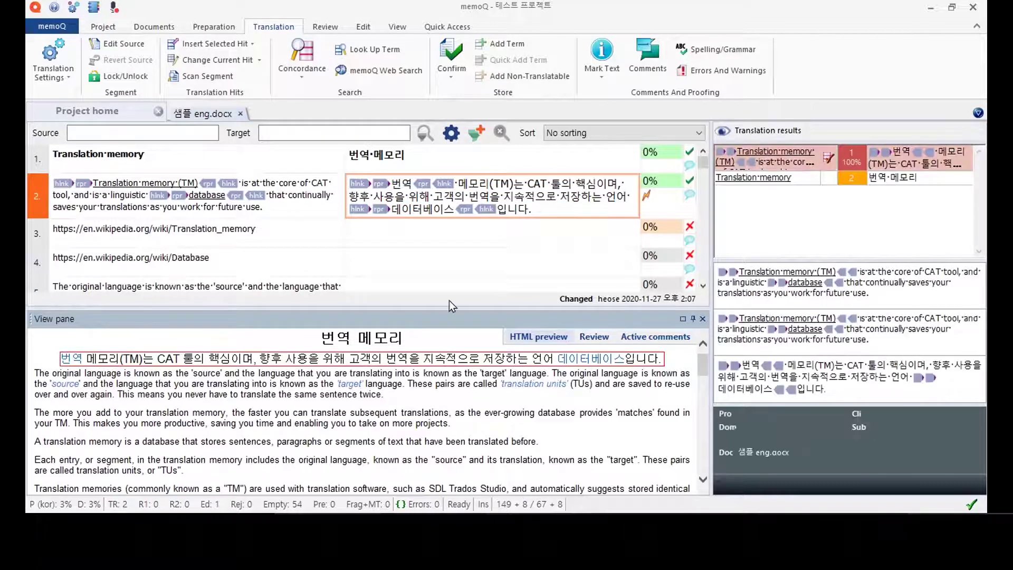
pyautogui.moveTo(414, 184); pyautogui.dragTo(455, 184)
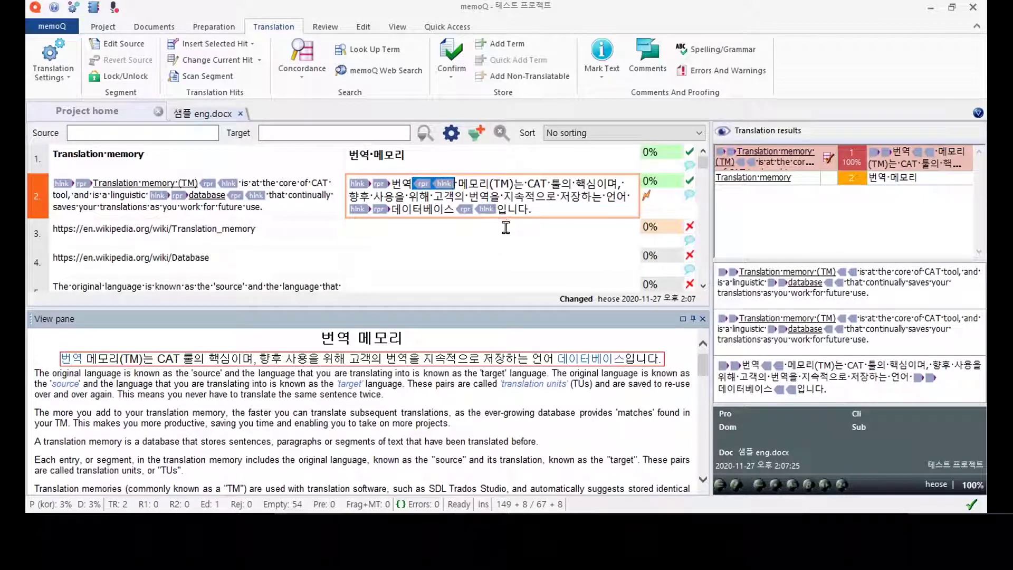
pyautogui.press('Delete')
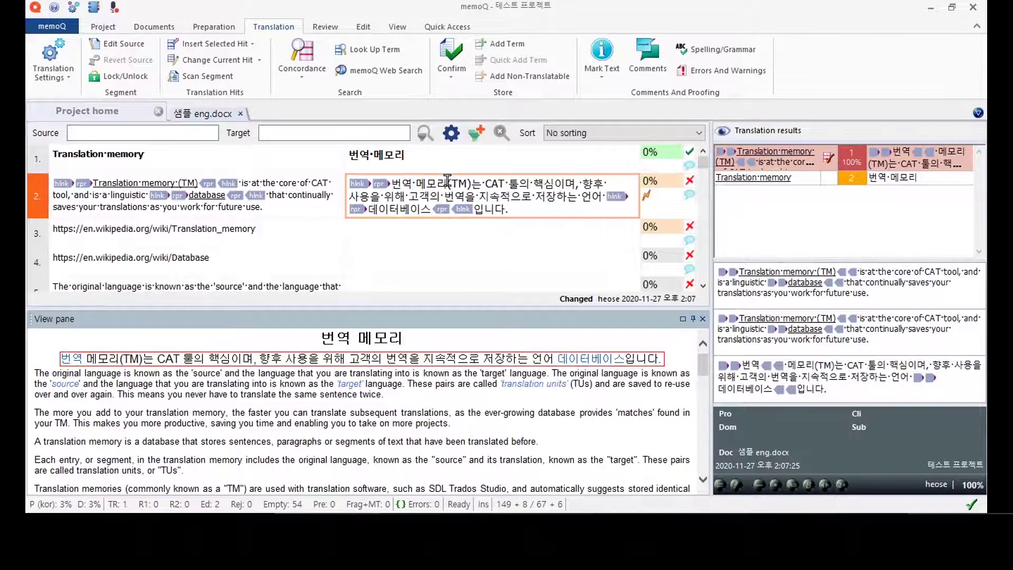
pyautogui.press('F9')
pyautogui.press('F9')
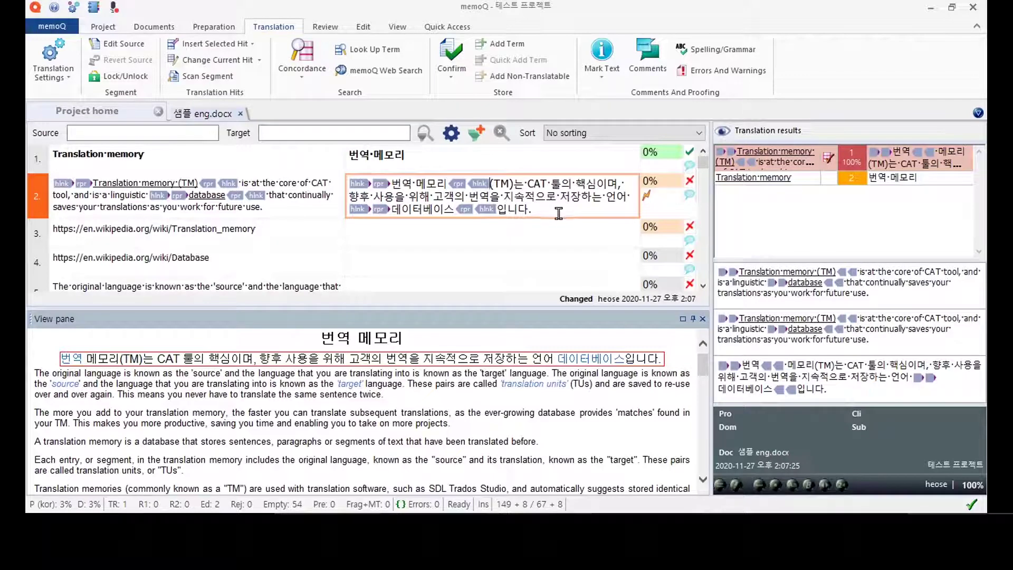
# Step: Examine the translation memory match for segment 2, comparing its stored source text and stored Korean translation with the segment
pyautogui.click(330, 28)
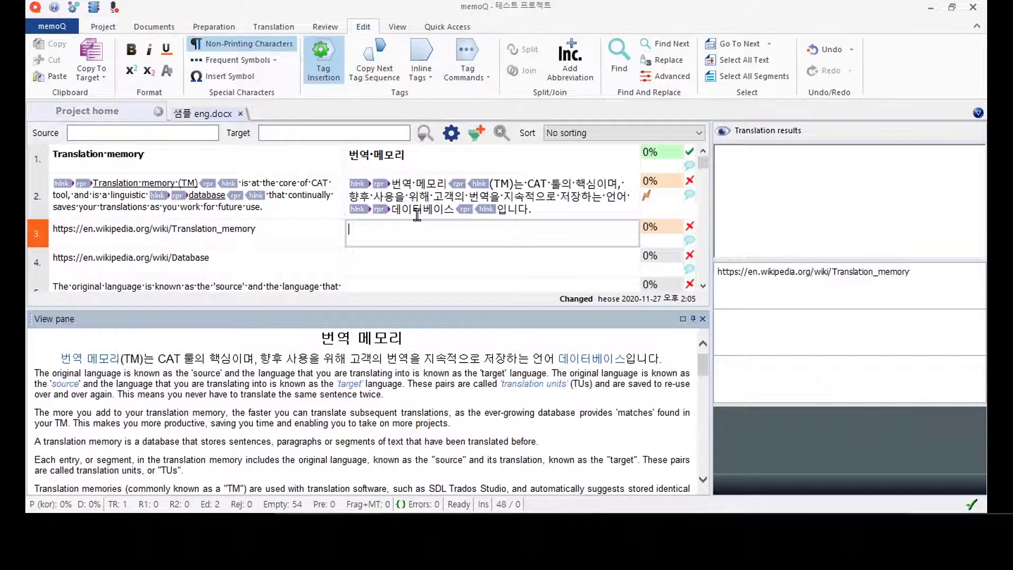
pyautogui.scroll(-3, 407, 239)
pyautogui.scroll(3, 409, 228)
pyautogui.click(427, 195)
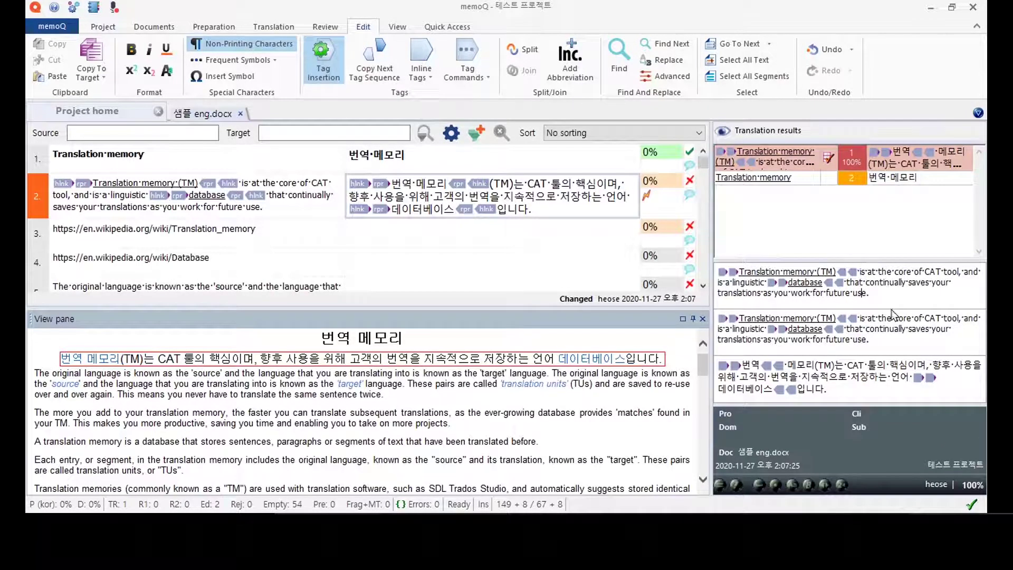
pyautogui.moveTo(890, 312); pyautogui.dragTo(815, 314)
pyautogui.click(893, 340)
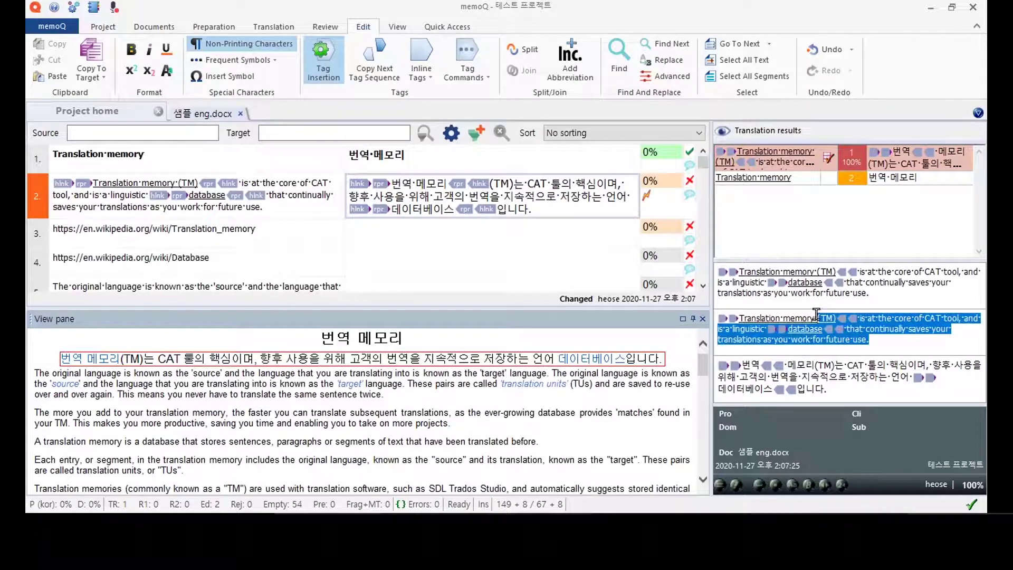
pyautogui.click(872, 342)
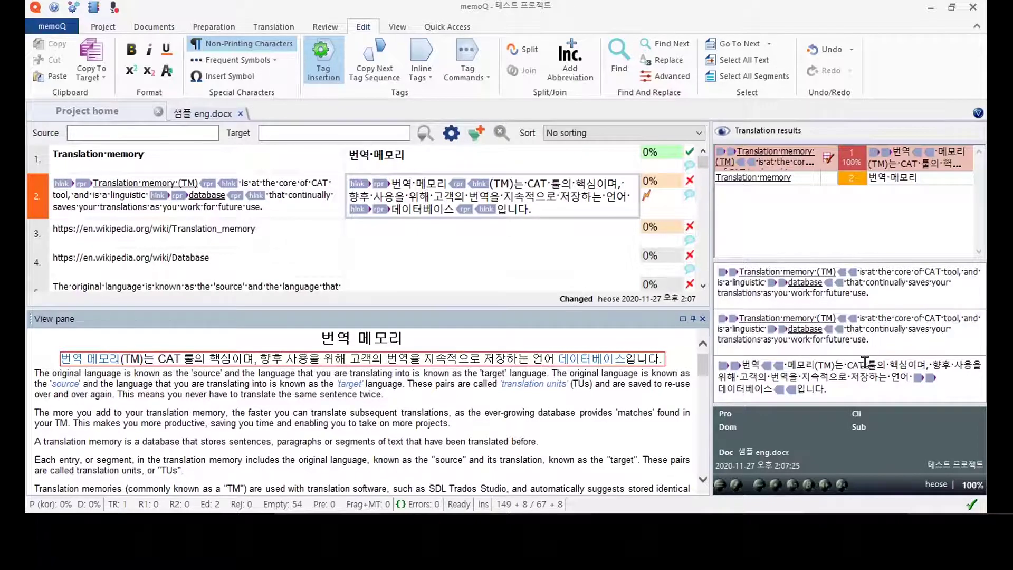
pyautogui.moveTo(862, 363); pyautogui.dragTo(780, 389)
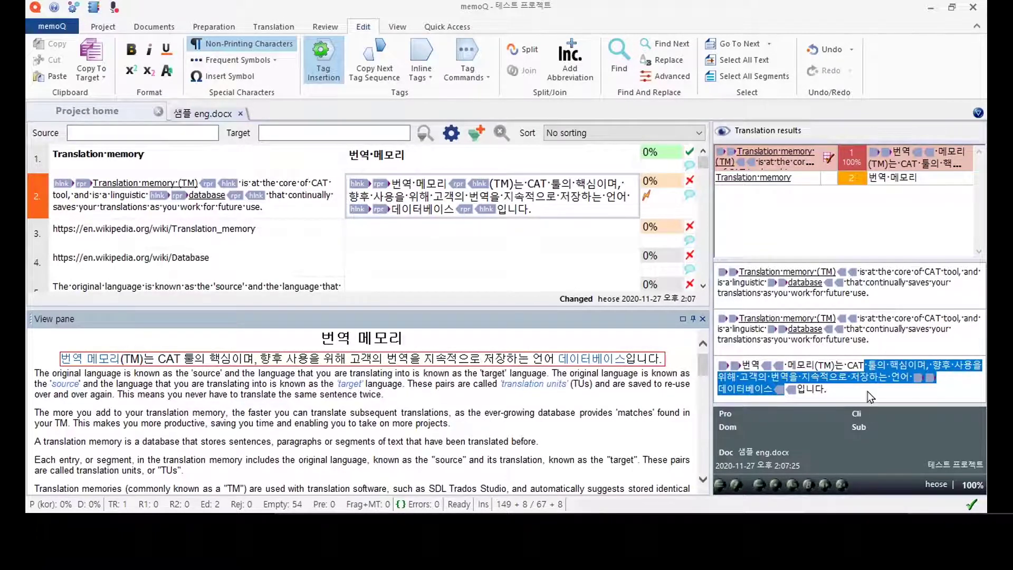
pyautogui.click(851, 379)
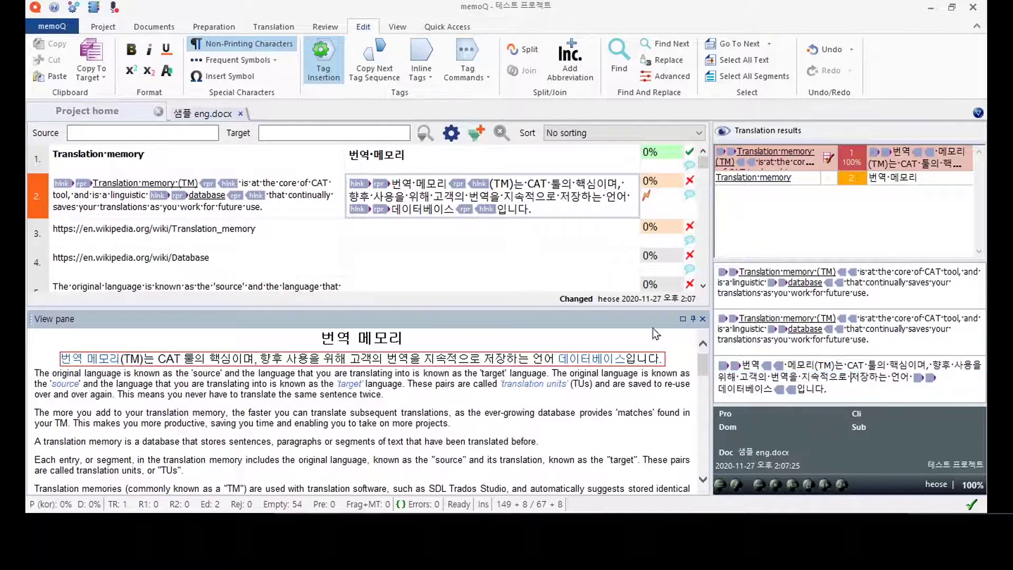
# Step: Translate segment 18, "This is an example of a new sentence.", as "이것은 새로운 문장의 예시입니다."
pyautogui.scroll(-4, 434, 224)
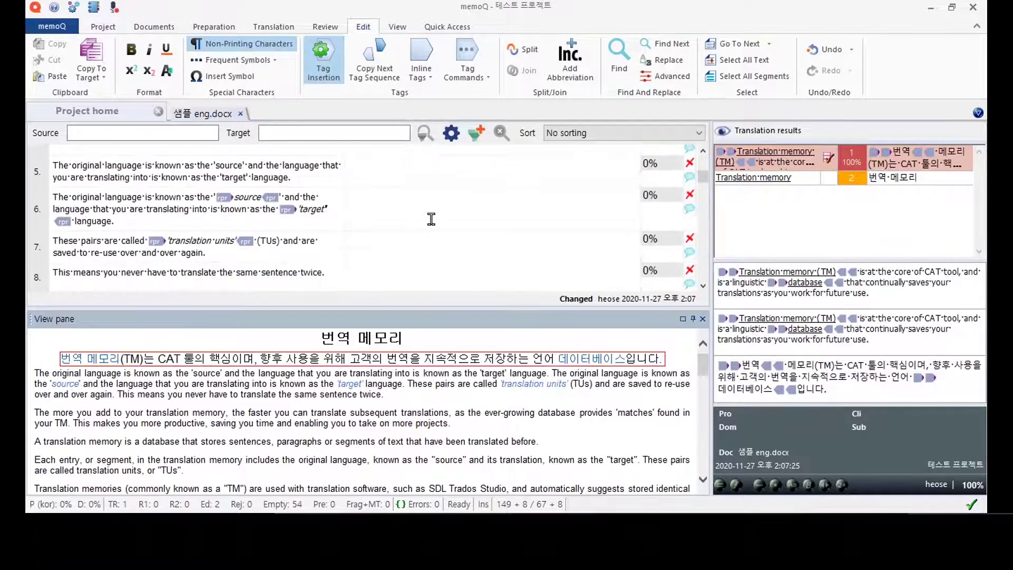
pyautogui.click(416, 178)
pyautogui.click(405, 199)
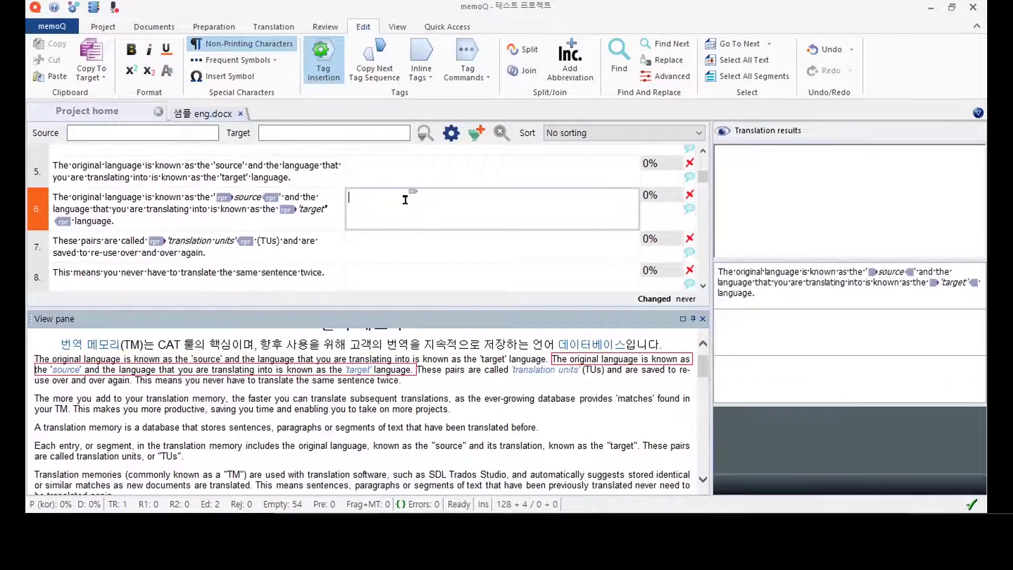
pyautogui.scroll(-10, 409, 206)
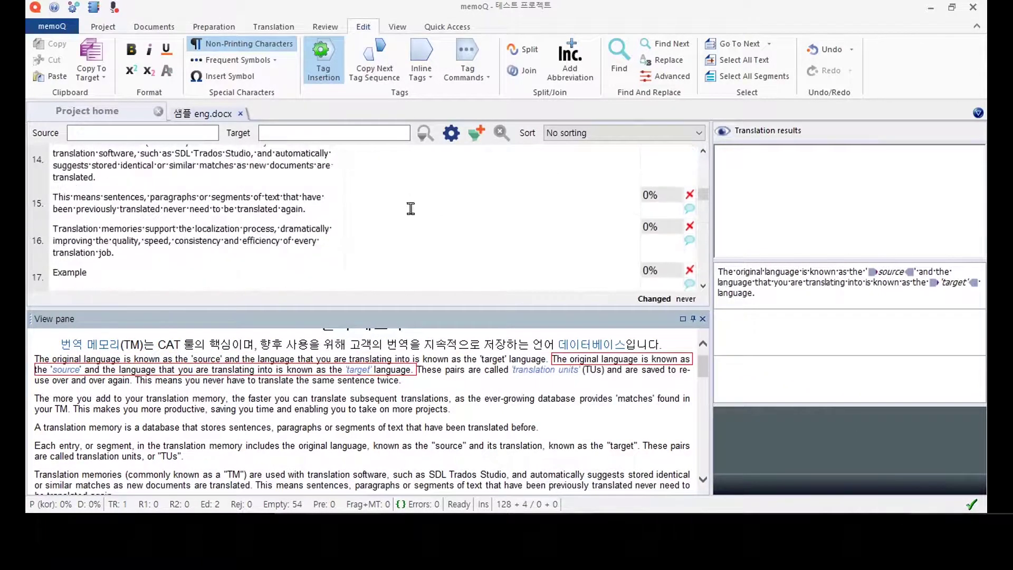
pyautogui.scroll(2, 411, 206)
pyautogui.scroll(-2, 411, 208)
pyautogui.click(411, 218)
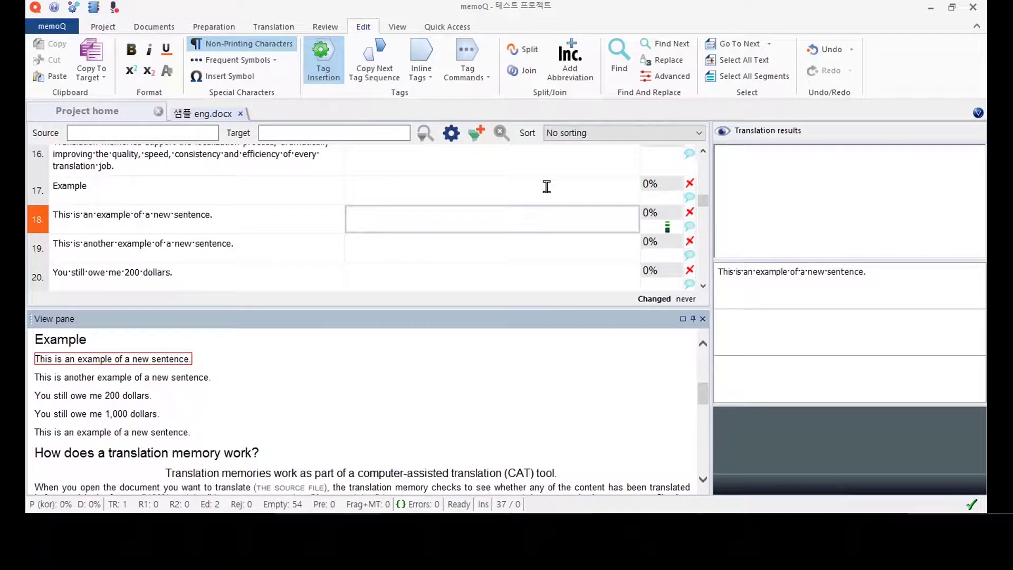
pyautogui.write('이')
pyautogui.write('것으 새로운 문장의ㅇ')
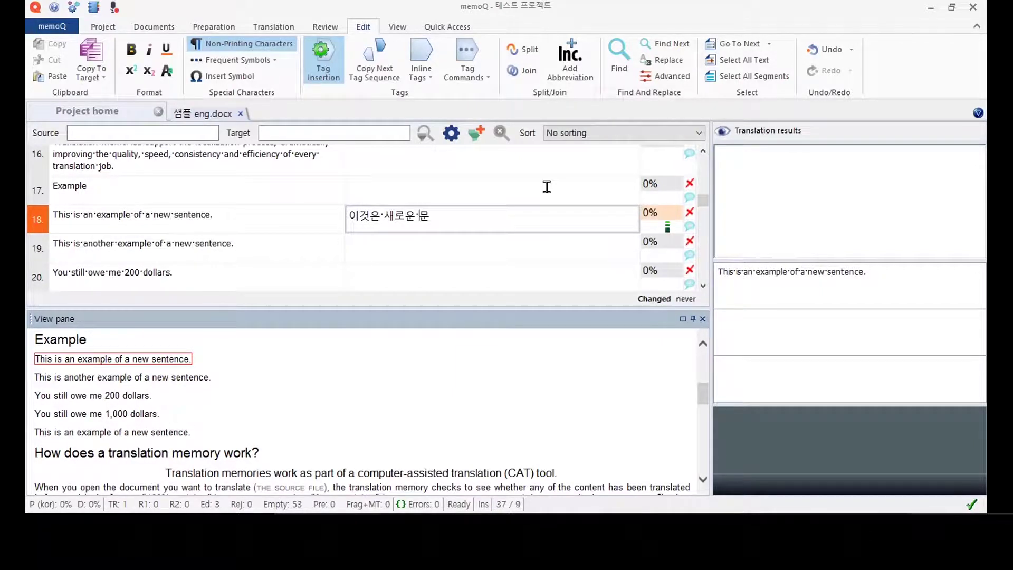
pyautogui.write('예시입니다.')
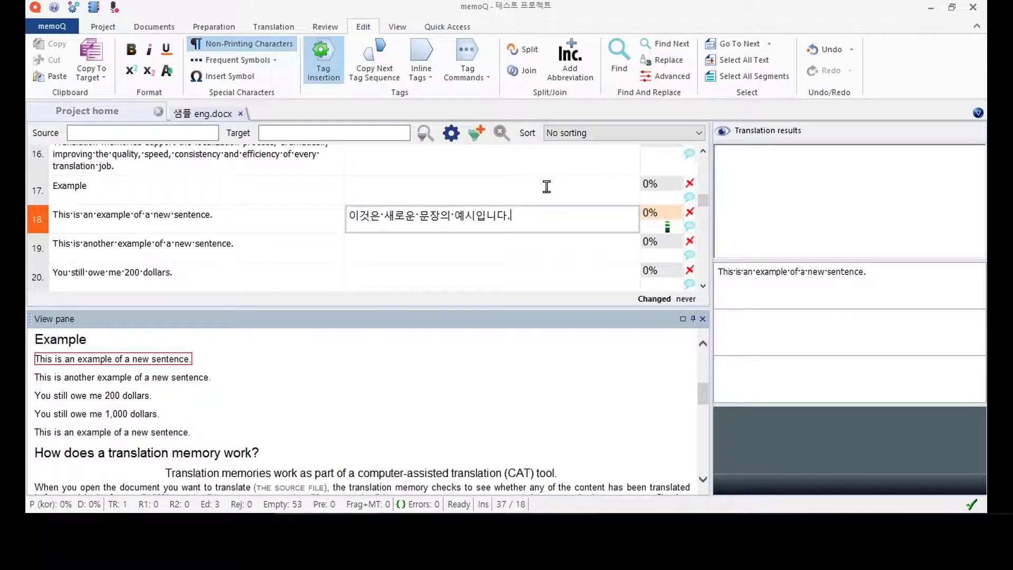
# Step: Confirm the translation of segment 18 into the translation memory
pyautogui.click(155, 26)
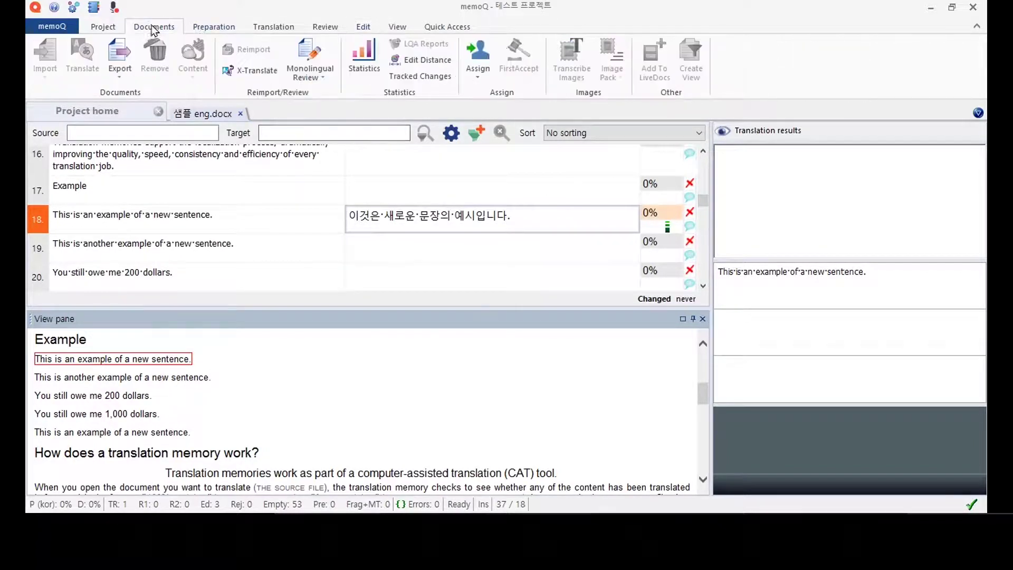
pyautogui.click(273, 27)
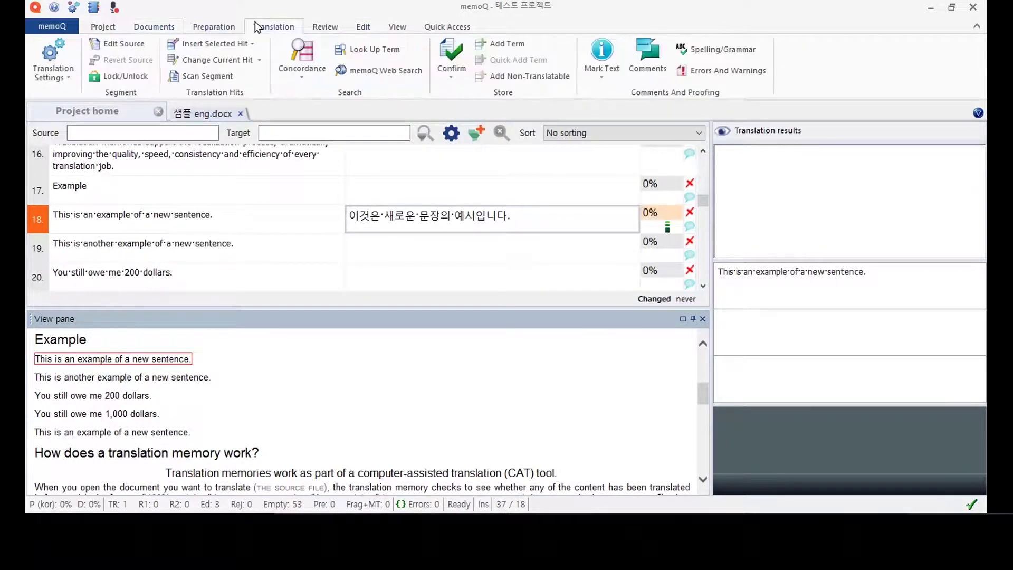
pyautogui.click(451, 53)
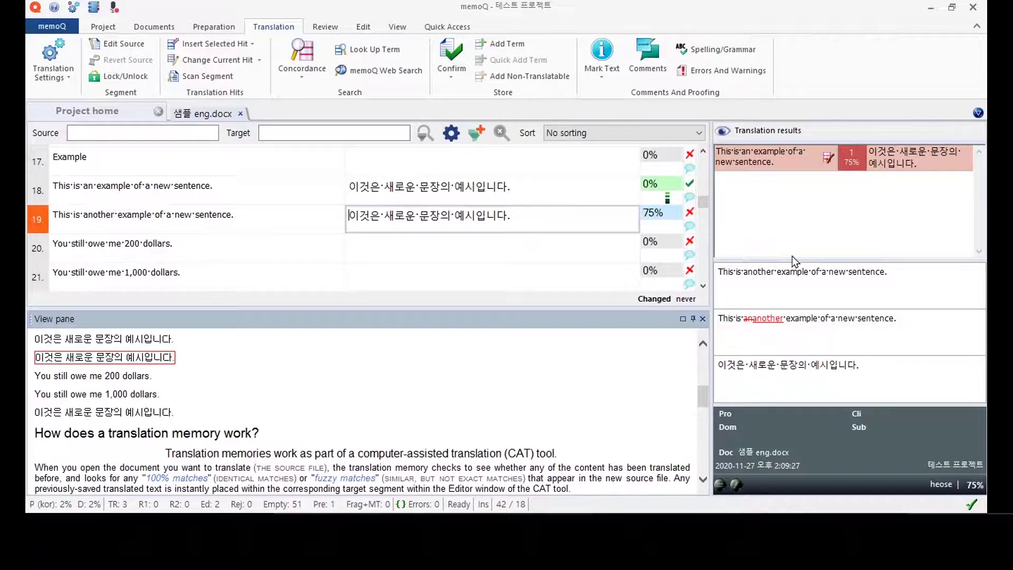
# Step: Examine the marked wording differences between segment 19's source text and its suggested translation memory match
pyautogui.moveTo(733, 272); pyautogui.dragTo(797, 272)
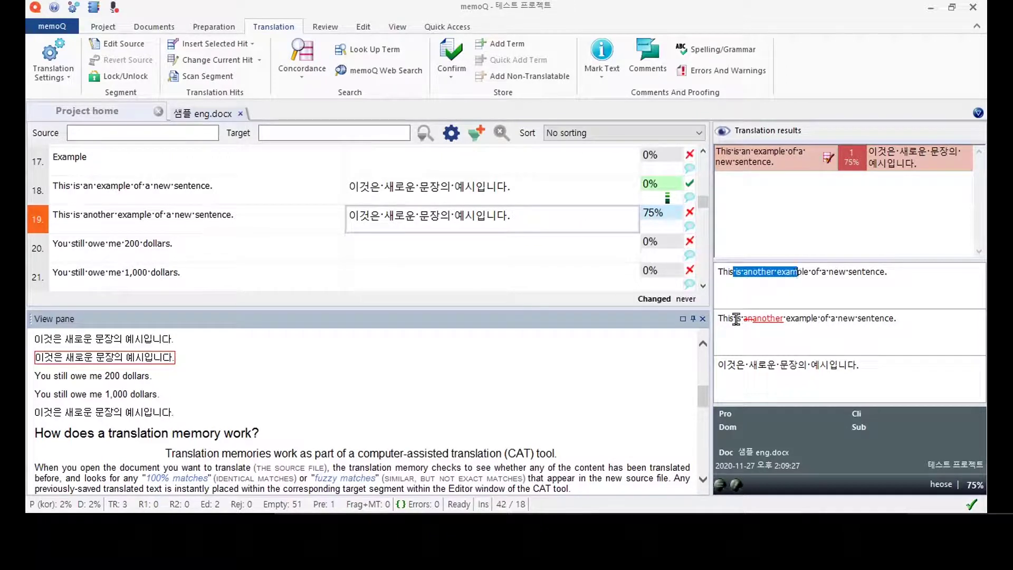
pyautogui.click(823, 321)
pyautogui.moveTo(744, 320); pyautogui.dragTo(754, 319)
pyautogui.moveTo(752, 320); pyautogui.dragTo(786, 319)
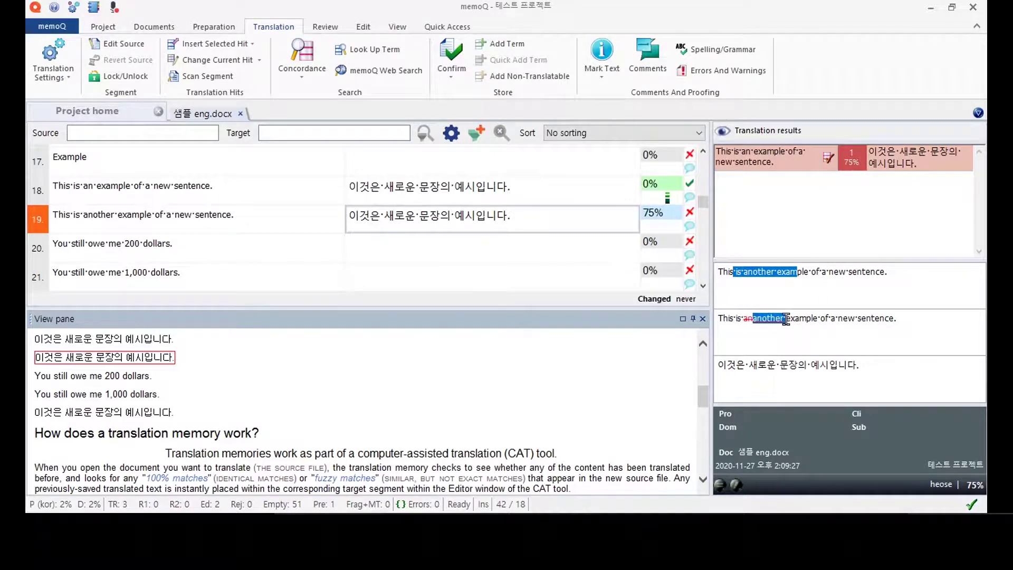
pyautogui.click(806, 319)
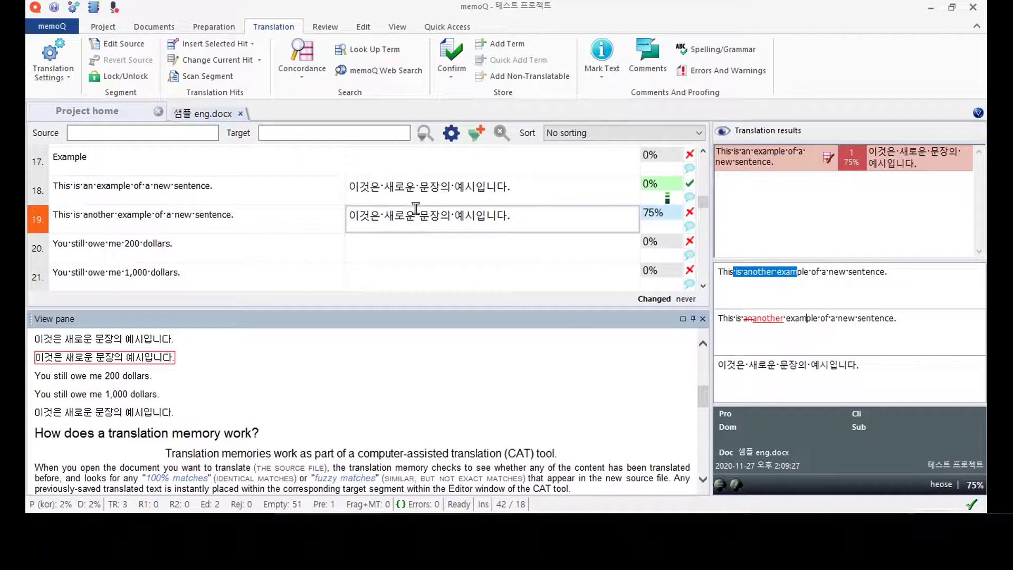
# Step: Change segment 19's translation to "이것은 새로운 문장의 또다른 예시입니다." and confirm it into the translation memory
pyautogui.click(454, 216)
pyautogui.write('E')
pyautogui.press('BackSpace')
pyautogui.write('또 다른')
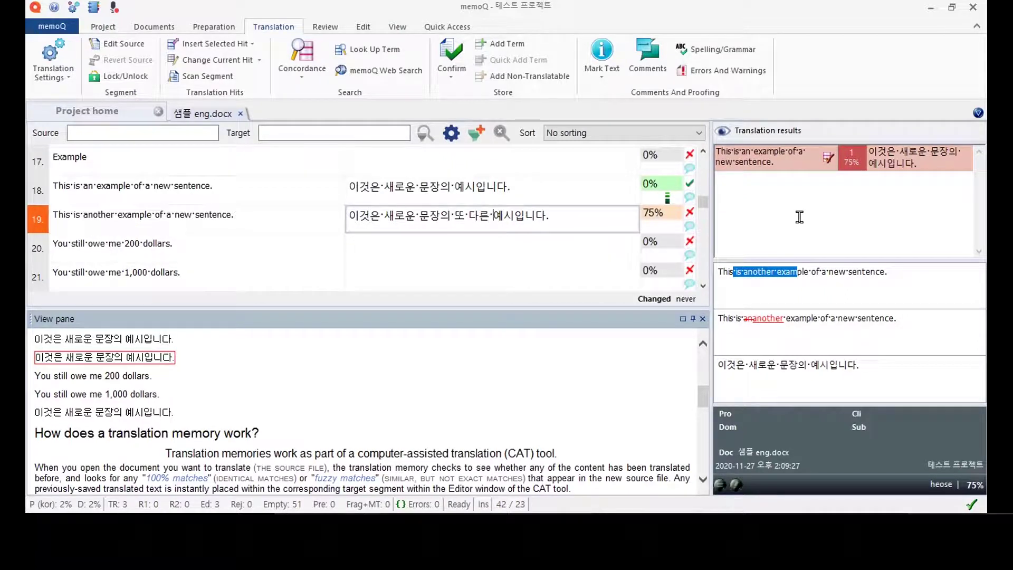
pyautogui.press('Left')
pyautogui.press('Left')
pyautogui.press('Left')
pyautogui.press('Right')
pyautogui.press('BackSpace')
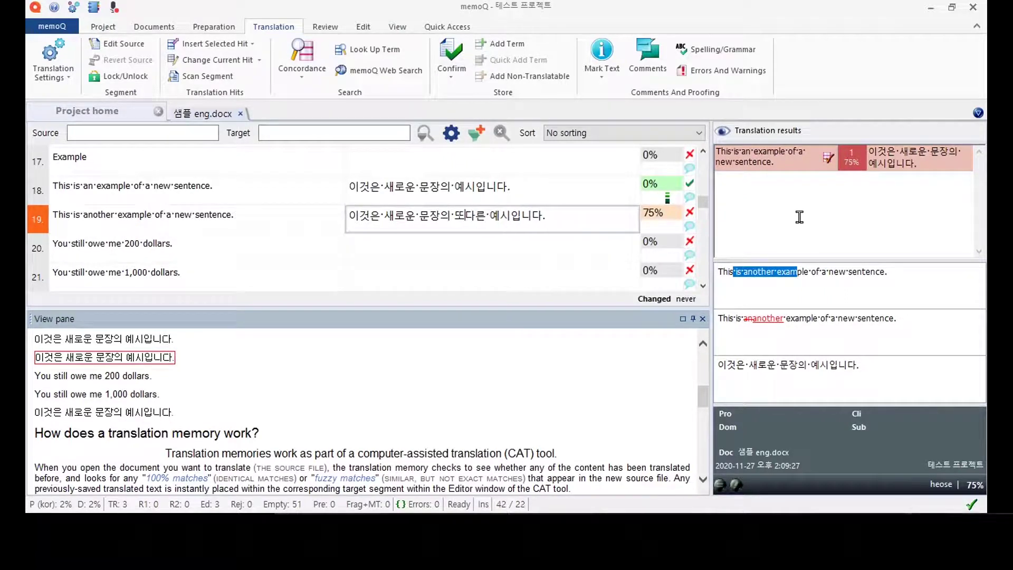
pyautogui.hotkey('ctrl', 'Return')
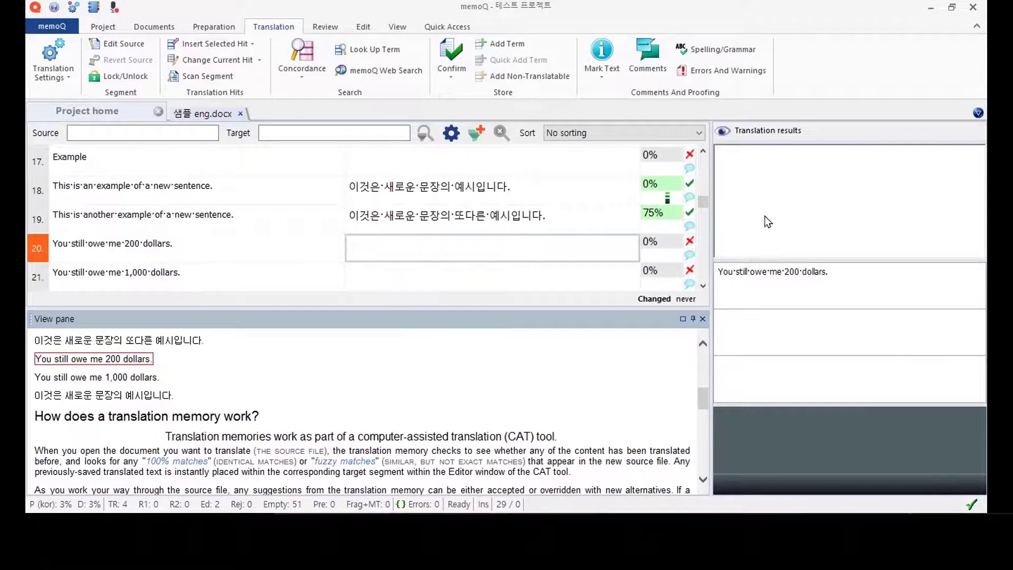
# Step: Compare segment 22's source text and Korean translation with those of segments 18 and 19
pyautogui.click(560, 227)
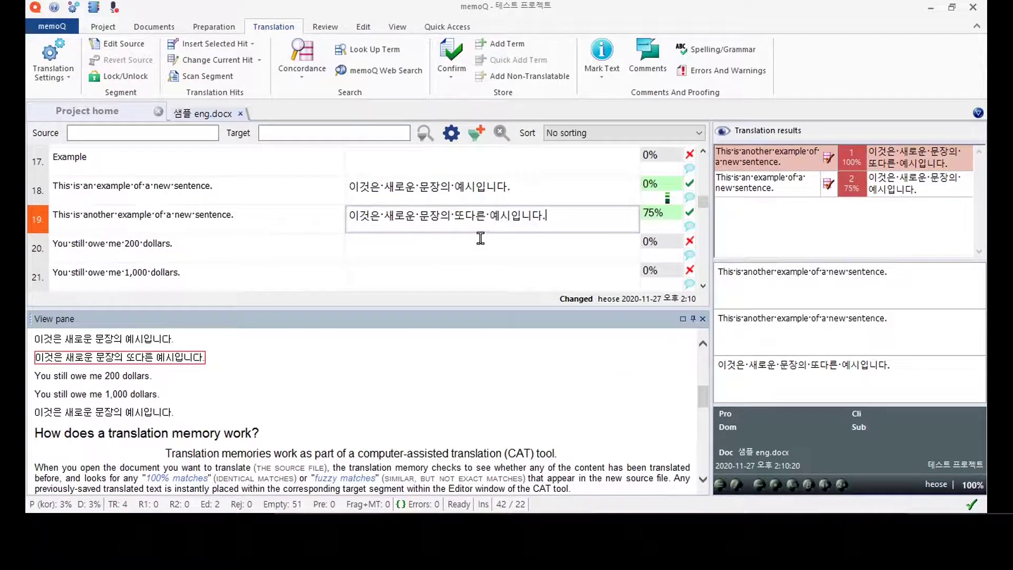
pyautogui.scroll(-1, 481, 235)
pyautogui.scroll(-1, 483, 231)
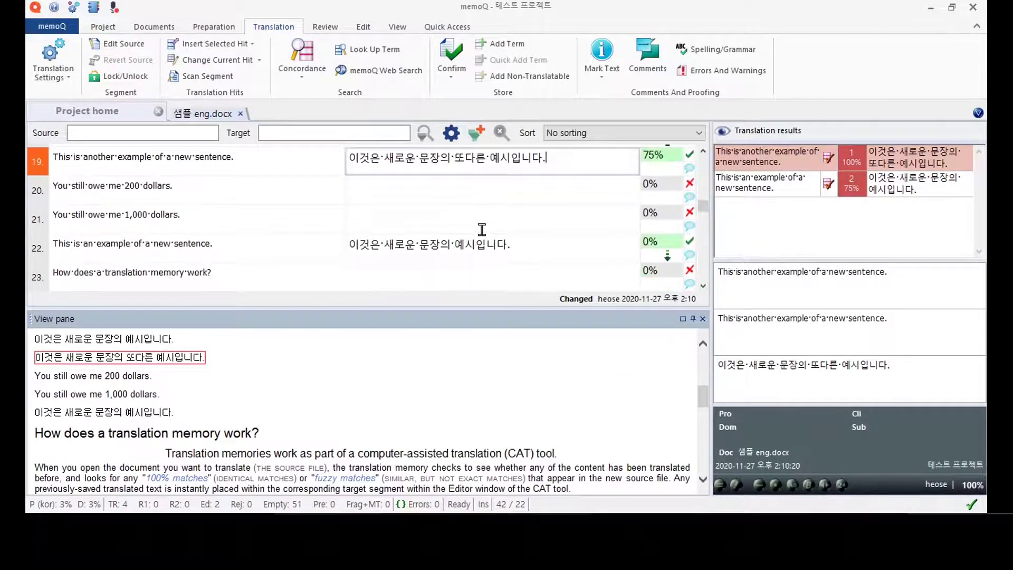
pyautogui.click(398, 244)
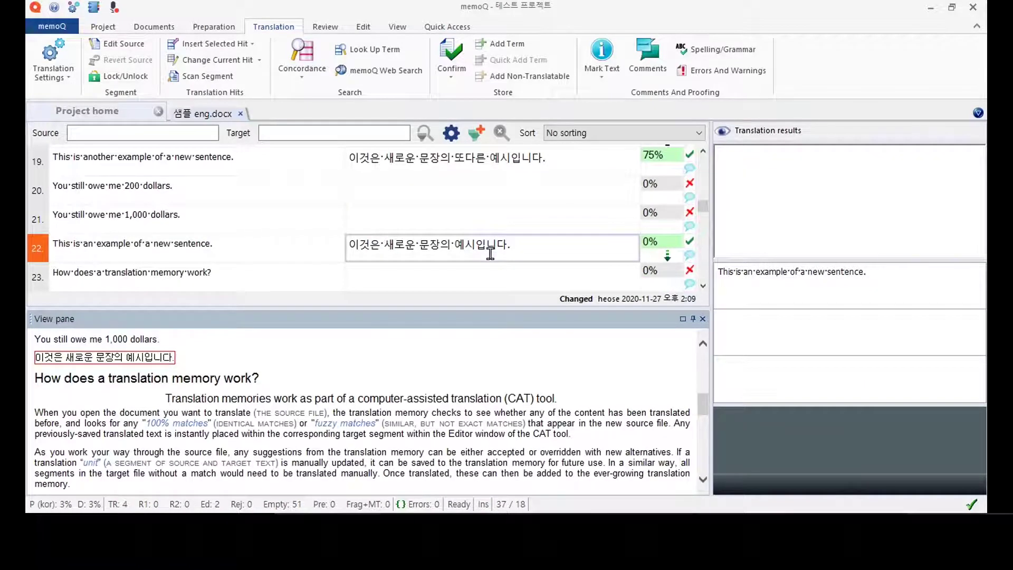
pyautogui.scroll(2, 258, 179)
pyautogui.click(171, 184)
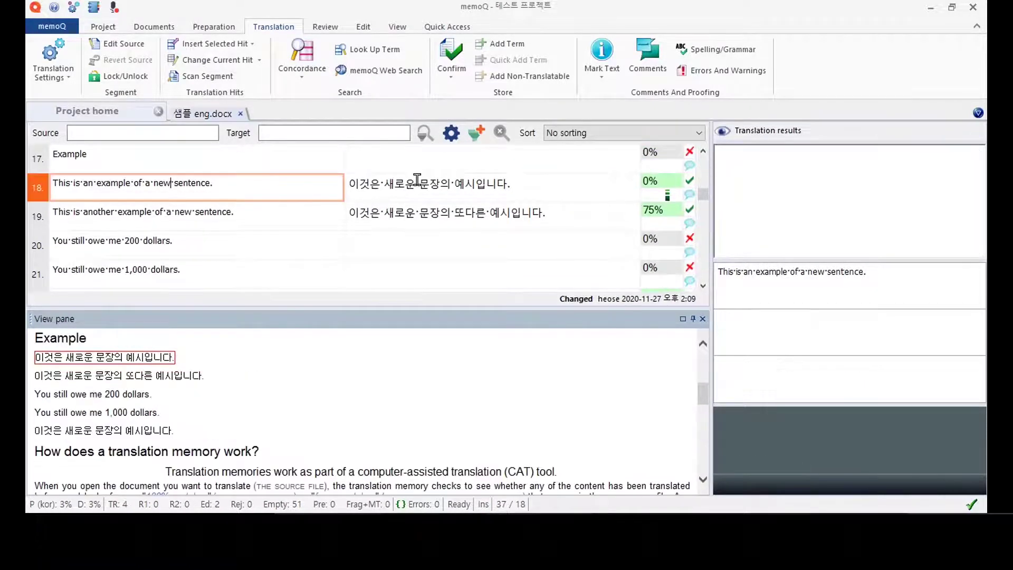
pyautogui.scroll(-2, 324, 273)
pyautogui.click(417, 243)
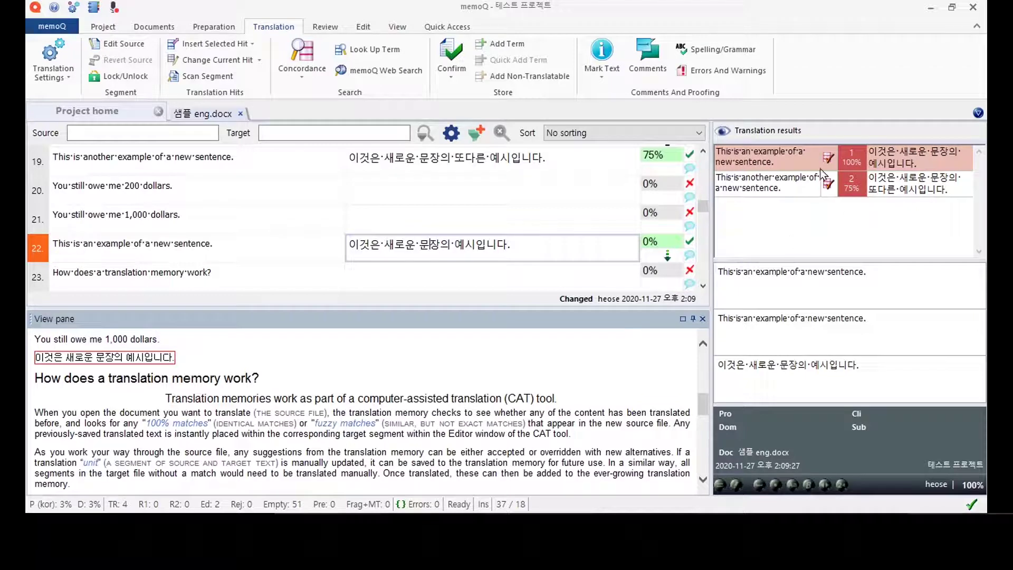
# Step: Compare the two translation memory matches offered for segment 22, examining their wording differences and stored Korean translations
pyautogui.click(787, 182)
pyautogui.click(784, 162)
pyautogui.click(785, 180)
pyautogui.click(781, 153)
pyautogui.click(779, 180)
pyautogui.click(781, 157)
pyautogui.click(781, 180)
pyautogui.click(781, 160)
pyautogui.click(781, 179)
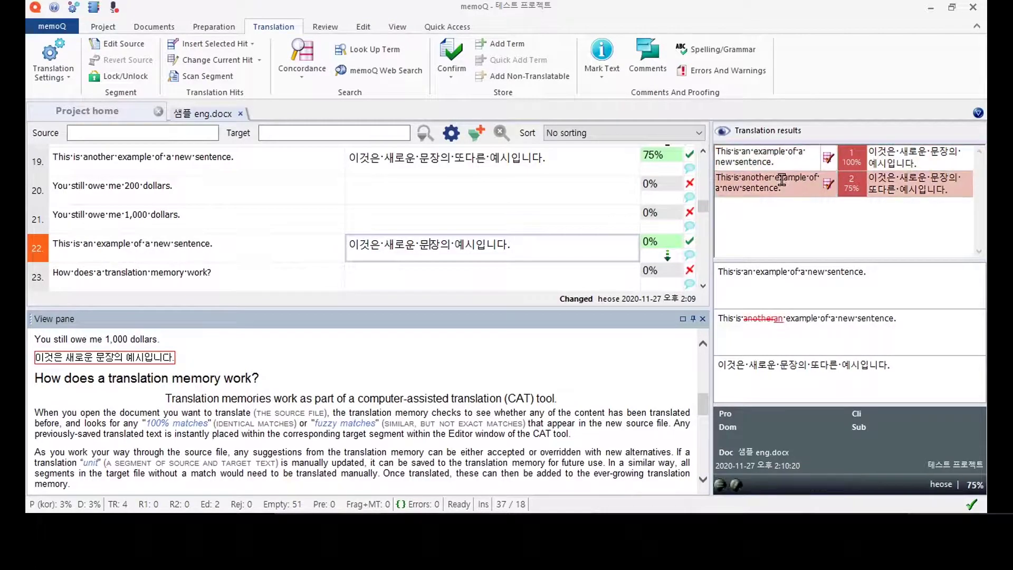
# Step: Examine the auto-propagation marks on segments 18 and 22, which share the same source sentence
pyautogui.scroll(2, 619, 253)
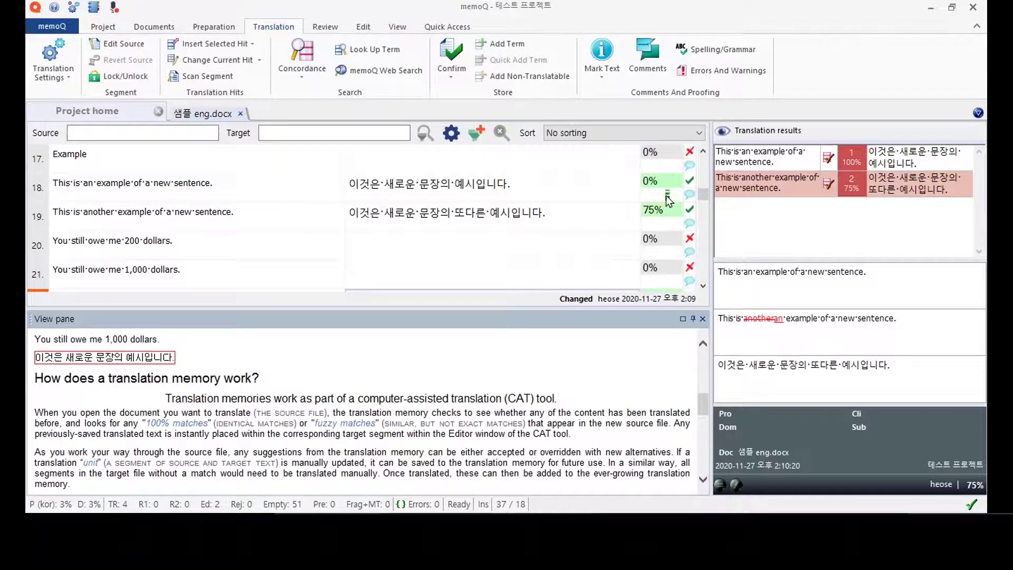
pyautogui.click(554, 187)
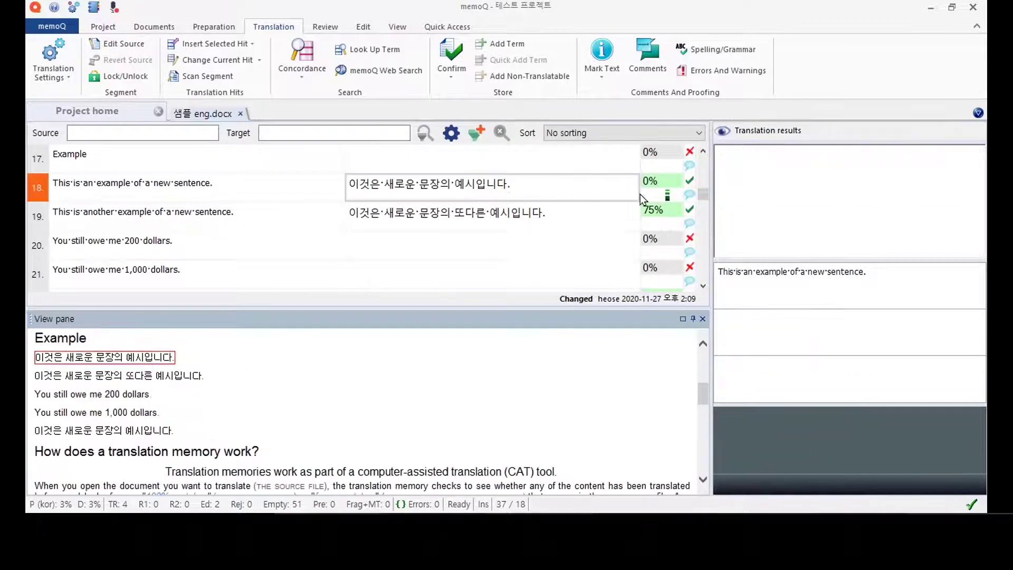
pyautogui.click(668, 195)
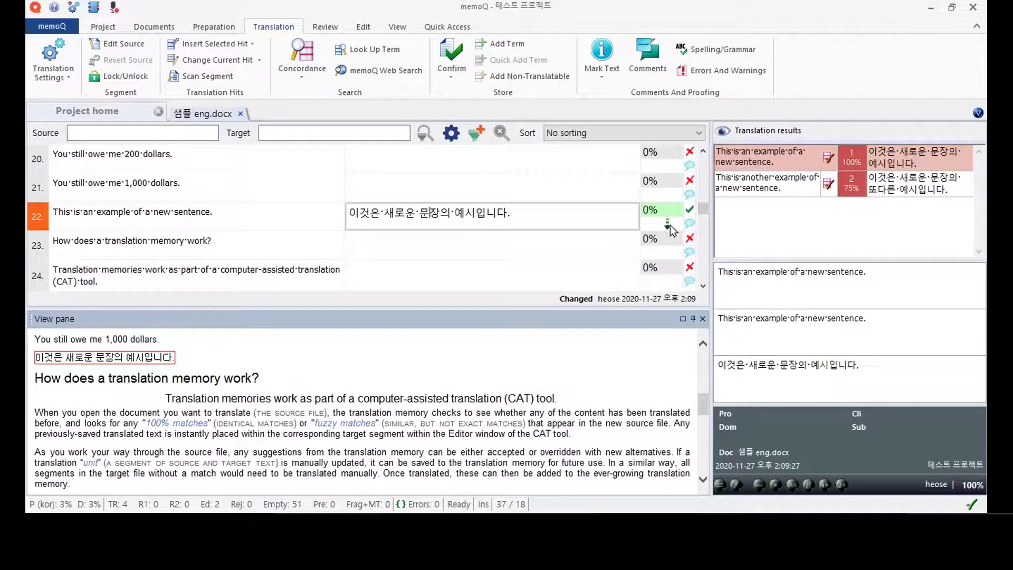
pyautogui.click(668, 224)
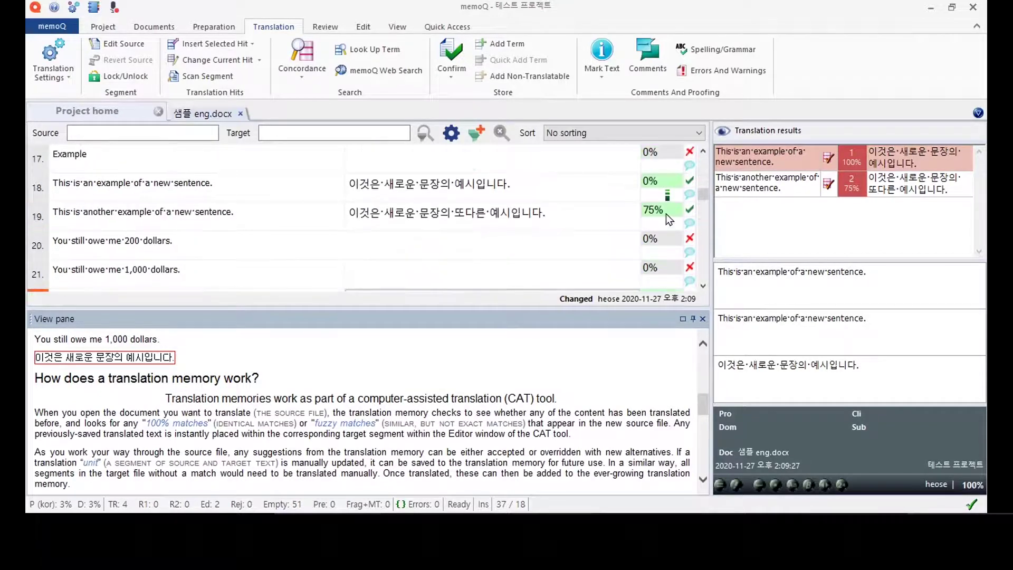
pyautogui.click(631, 185)
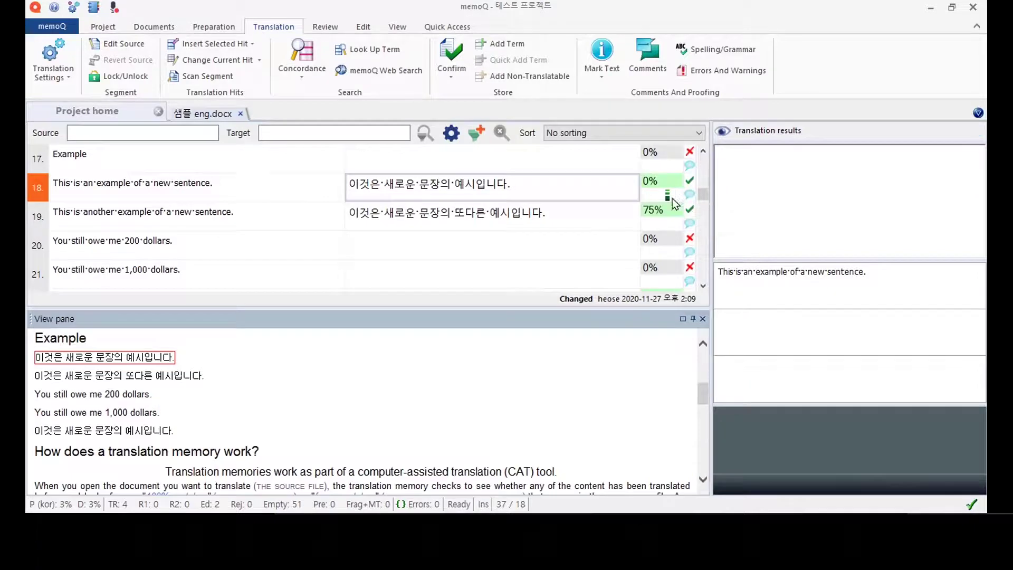
pyautogui.scroll(-1, 670, 201)
pyautogui.click(569, 238)
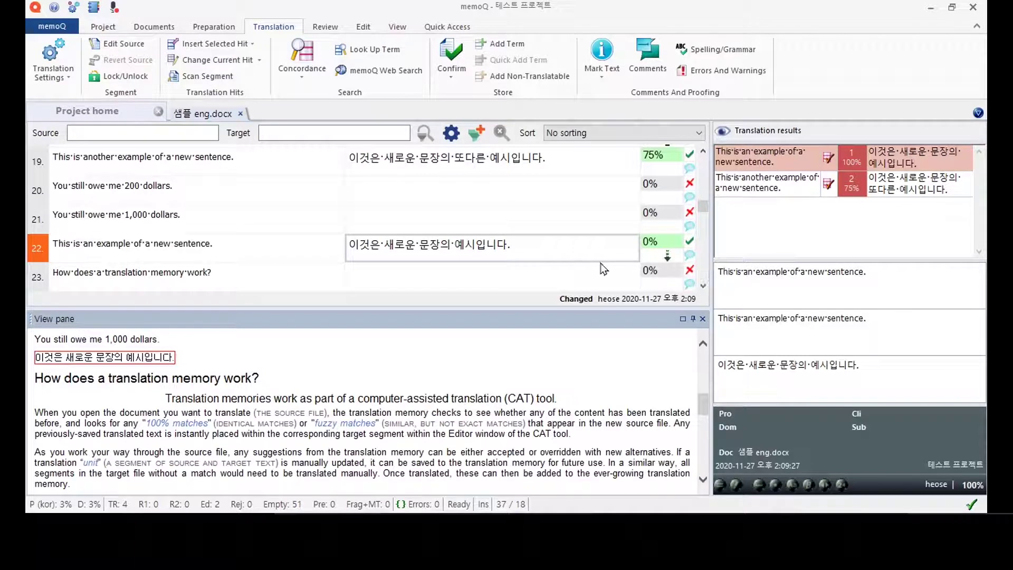
pyautogui.scroll(3, 595, 264)
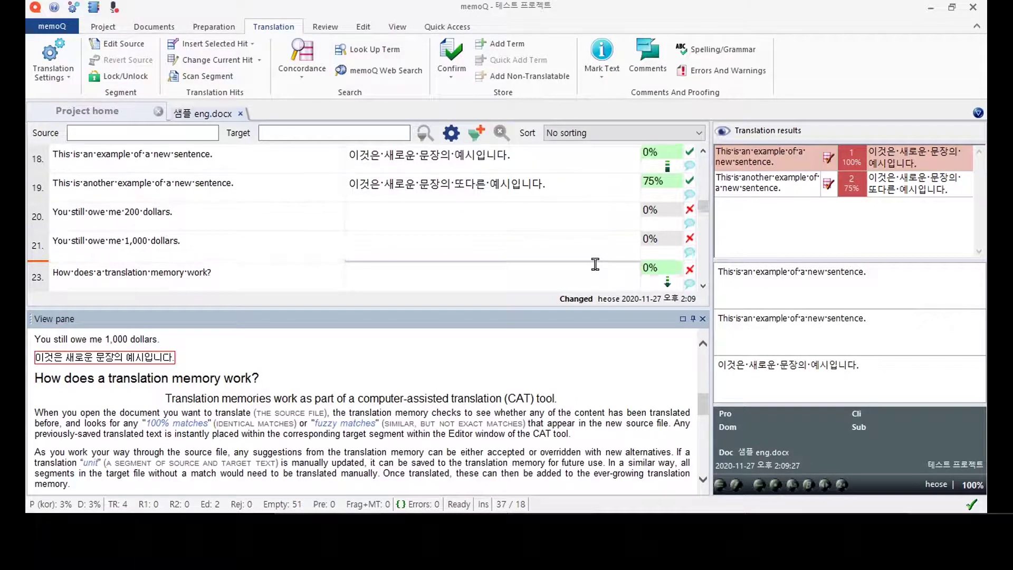
pyautogui.scroll(-2, 595, 263)
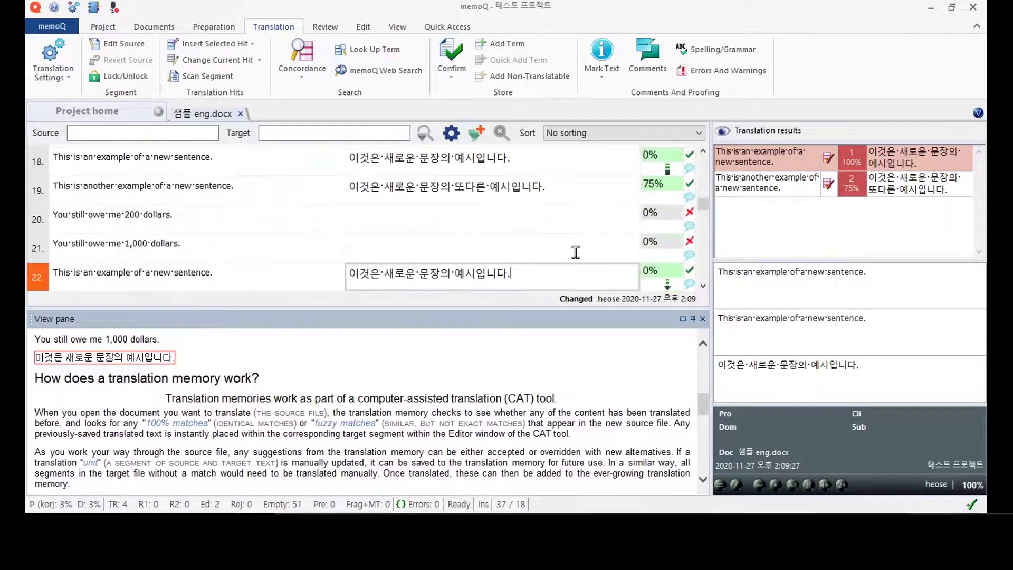
# Step: Translate segment 20 as "당신은 저에게 200 달러의 빚이 있어요." and confirm it into the translation memory
pyautogui.click(521, 220)
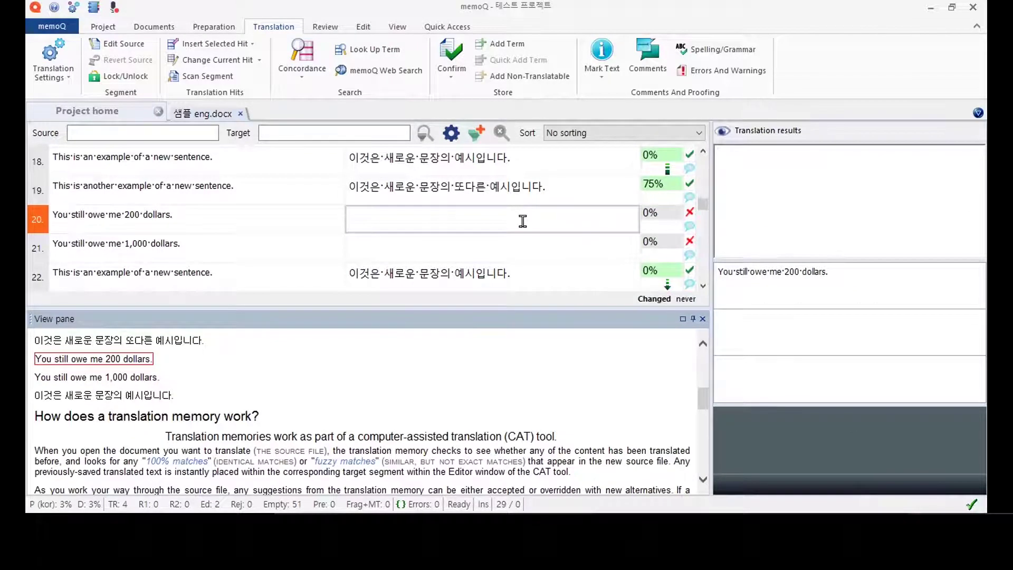
pyautogui.write('당시')
pyautogui.write('ㄴ으ㄴ 저에게')
pyautogui.write(' 200')
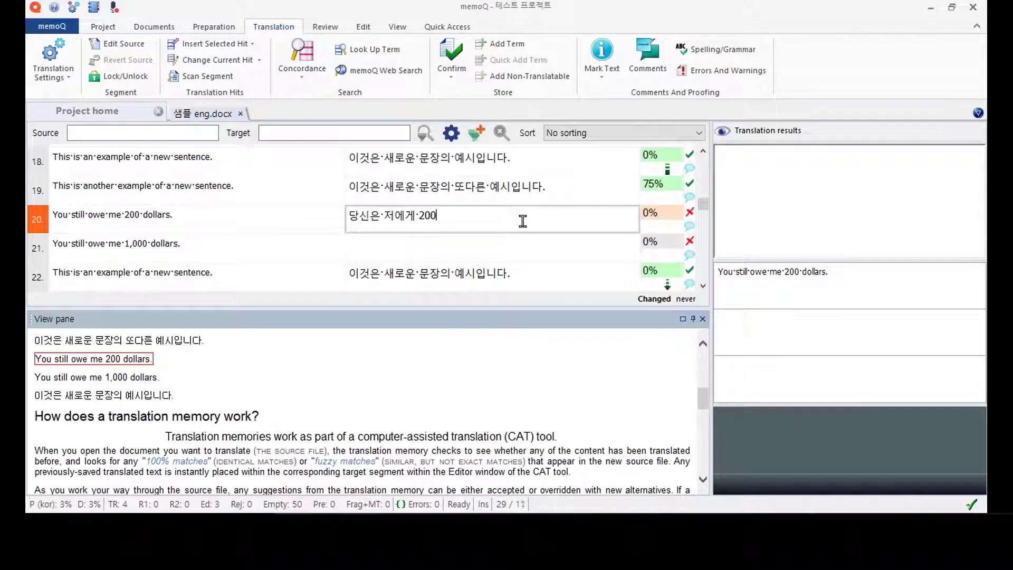
pyautogui.write(' 달러의 빚이 있어요.')
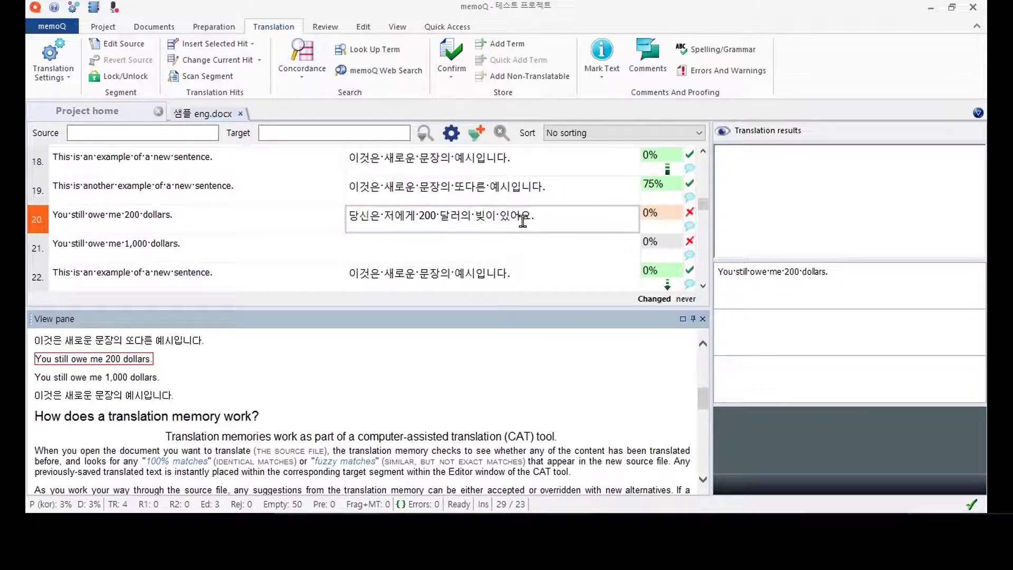
pyautogui.hotkey('ctrl', 'Return')
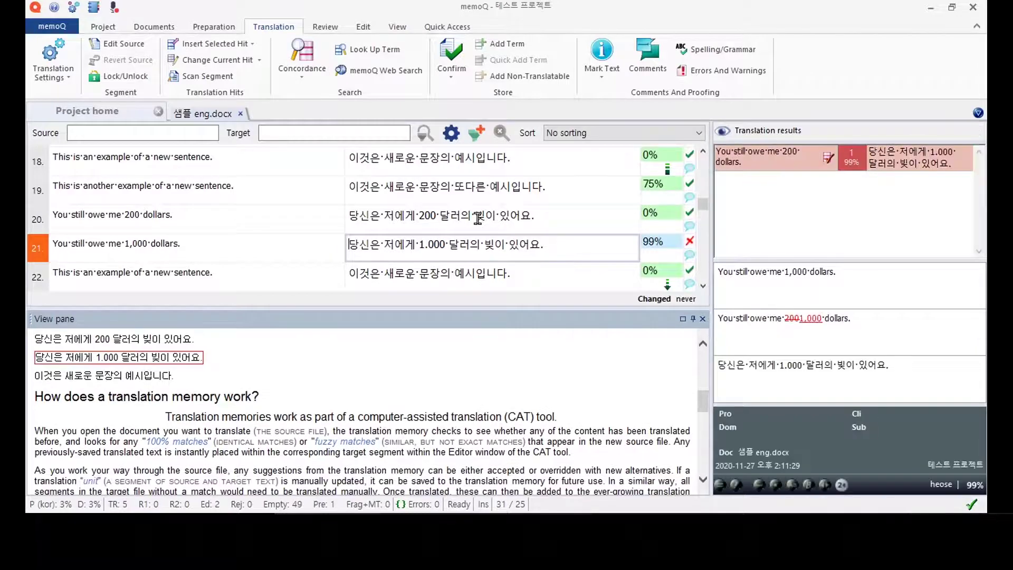
# Step: Compare segment 20 with segment 21's pre-filled translation, and confirm segment 21 as "당신은 저에게 1.000 달러의 빚이 있어요."
pyautogui.click(452, 215)
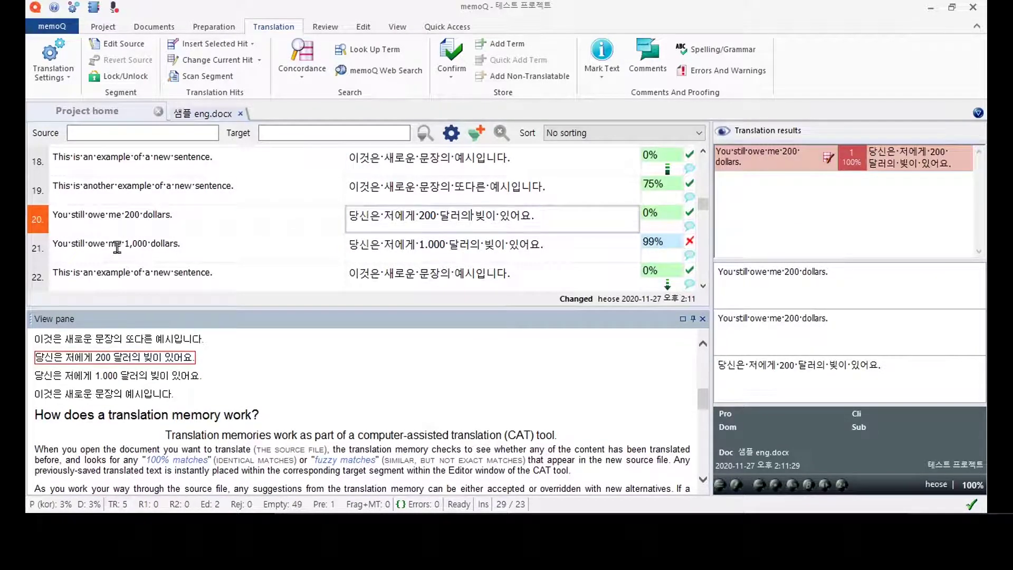
pyautogui.click(389, 241)
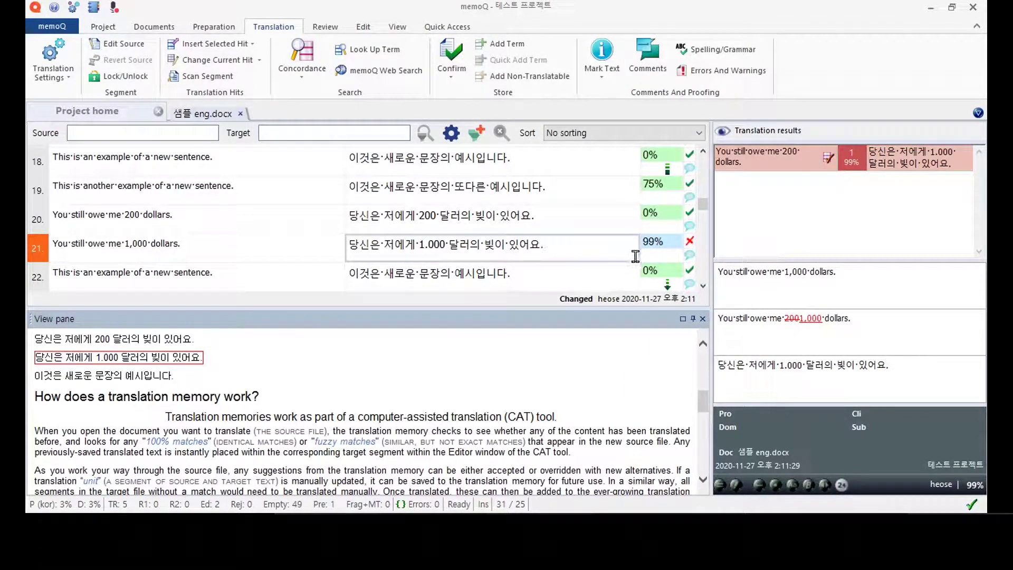
pyautogui.click(451, 58)
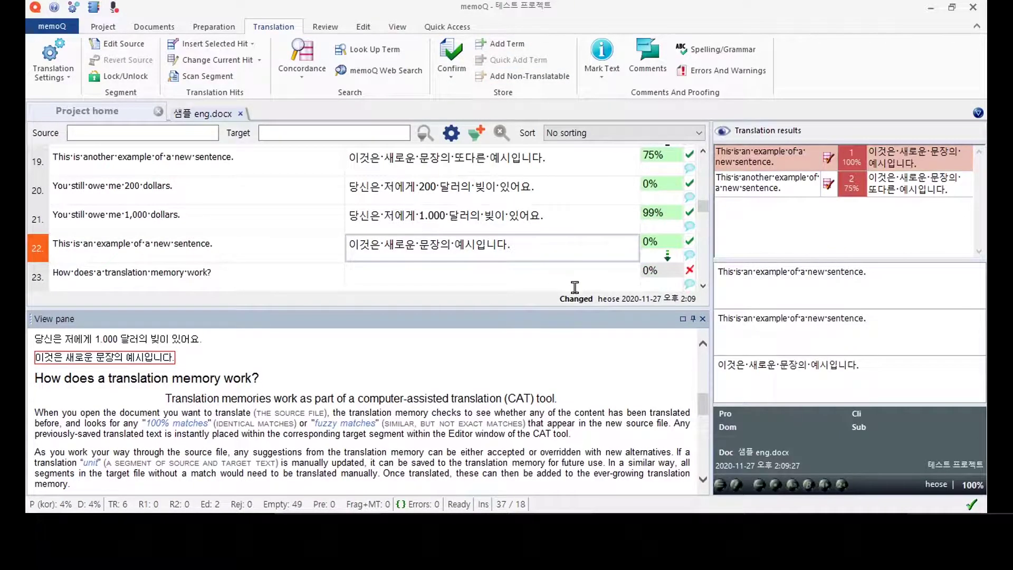
# Step: Filter the document's segments by status to show only Translator confirmed rows
pyautogui.scroll(1, 575, 287)
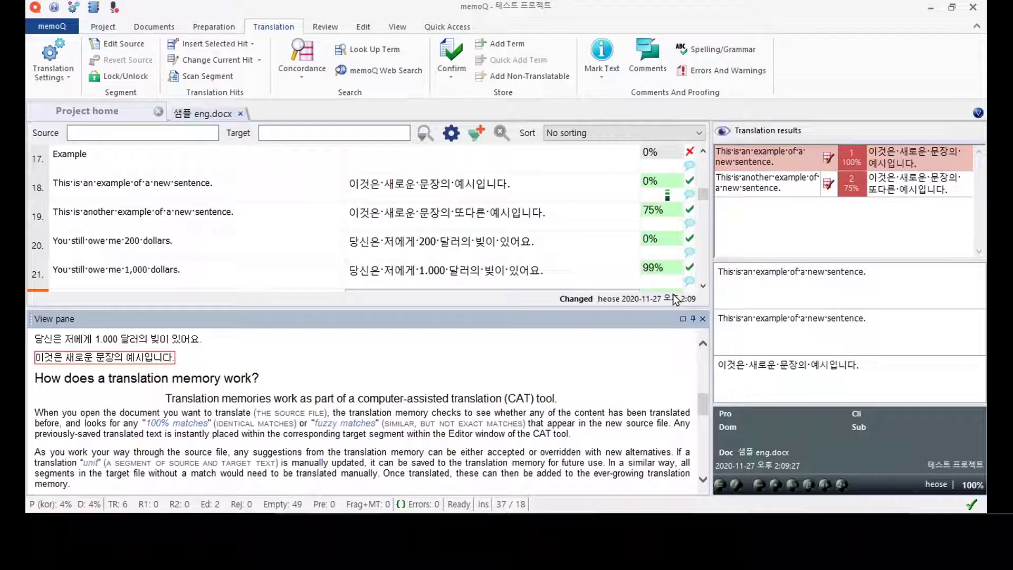
pyautogui.click(476, 133)
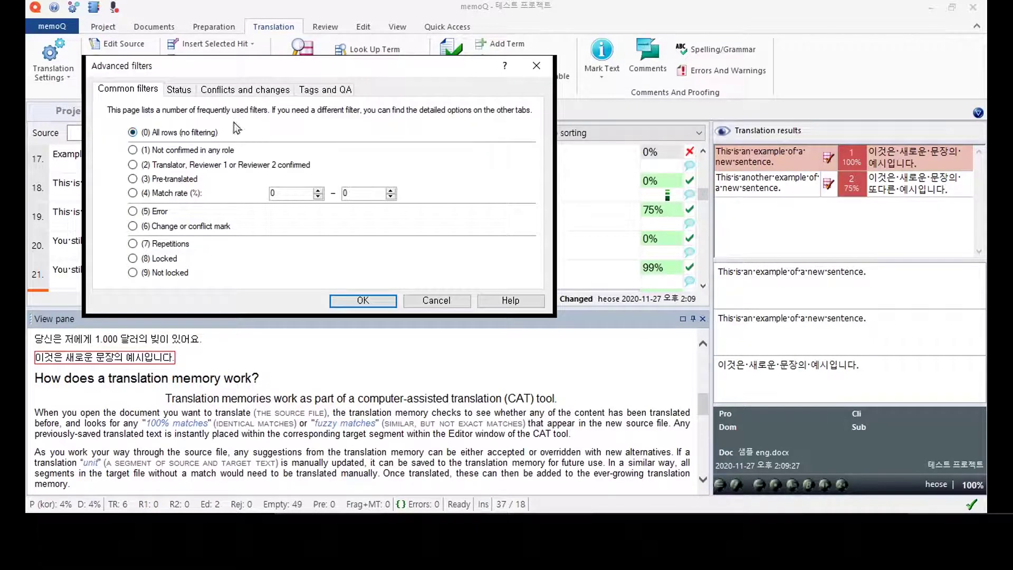
pyautogui.click(179, 90)
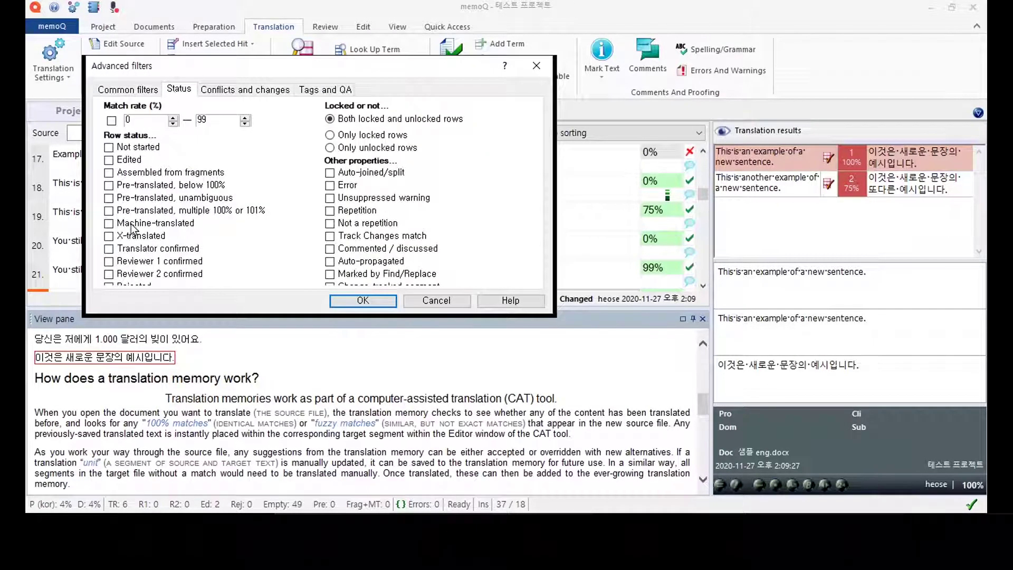
pyautogui.click(113, 249)
pyautogui.click(387, 301)
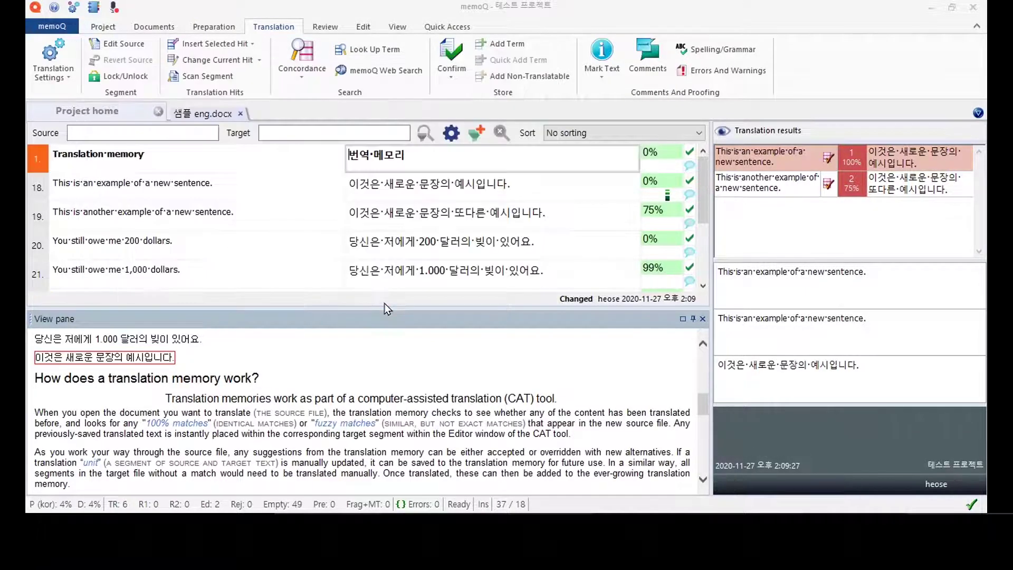
# Step: Review the translator-confirmed segments 18 to 22 in the filtered list, and clear the filter
pyautogui.click(425, 182)
pyautogui.click(428, 219)
pyautogui.click(431, 243)
pyautogui.scroll(-1, 432, 244)
pyautogui.click(433, 250)
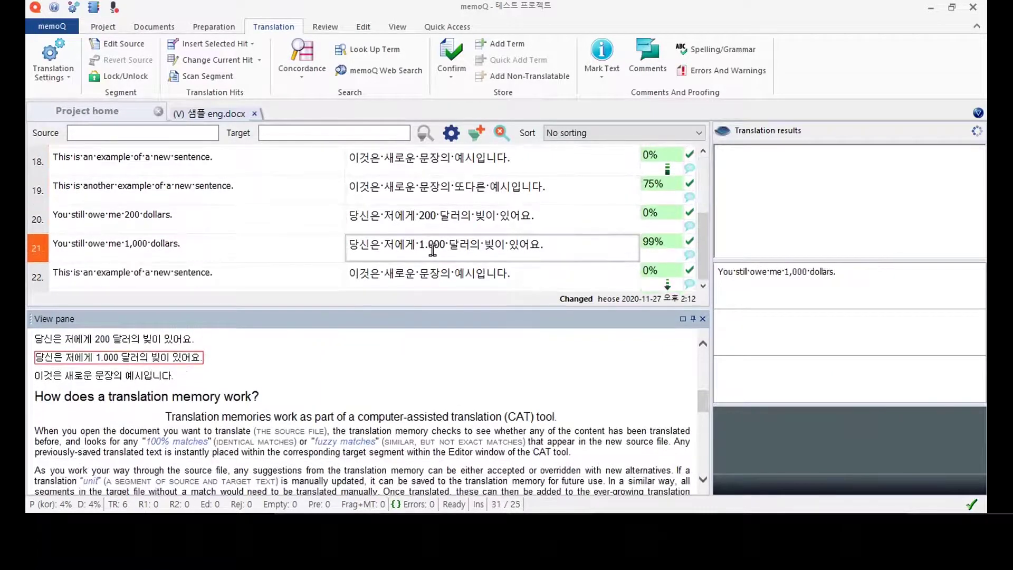
pyautogui.click(435, 273)
pyautogui.scroll(1, 543, 269)
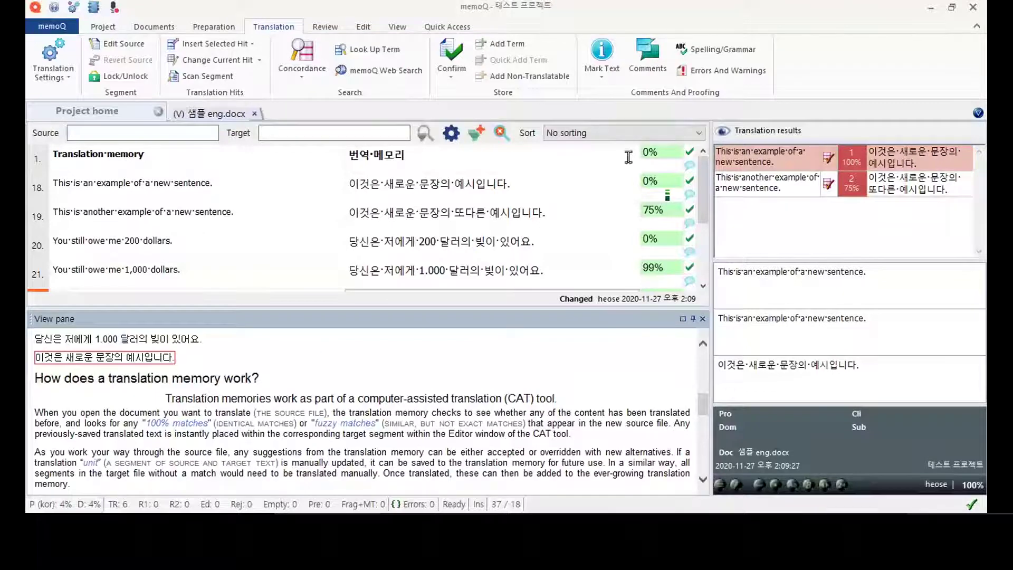
pyautogui.click(501, 132)
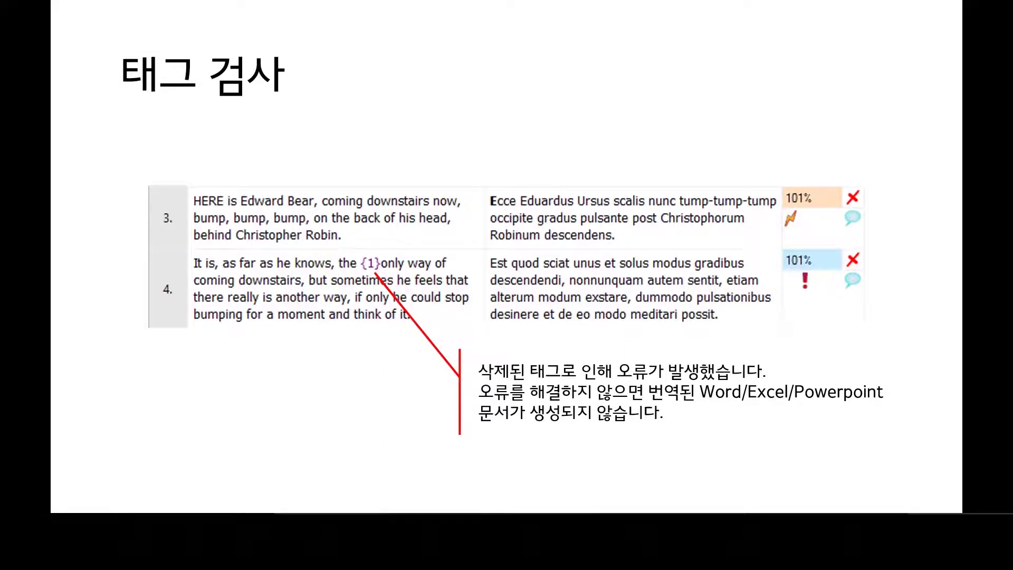
pyautogui.press('Right')
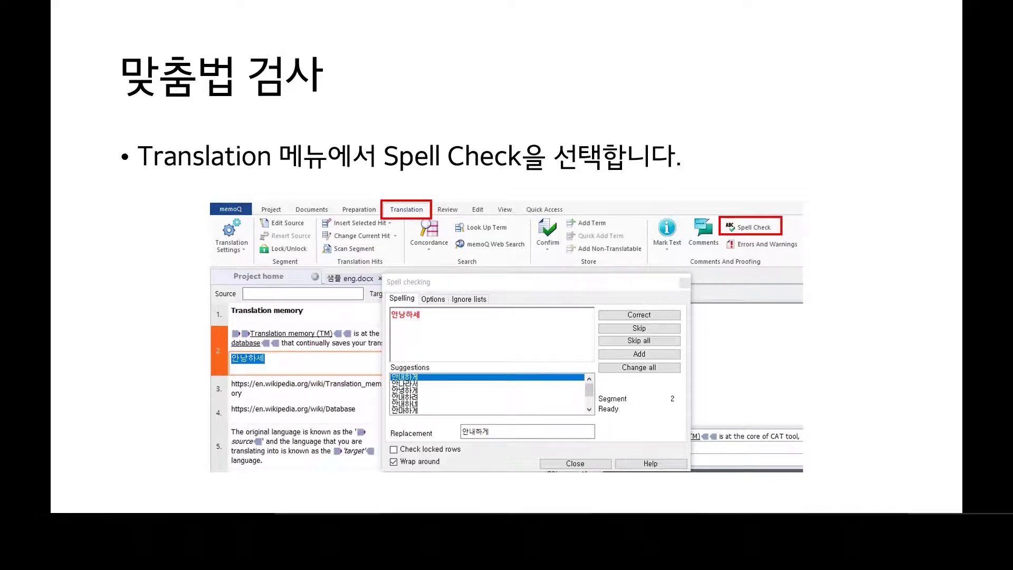
pyautogui.press('Right')
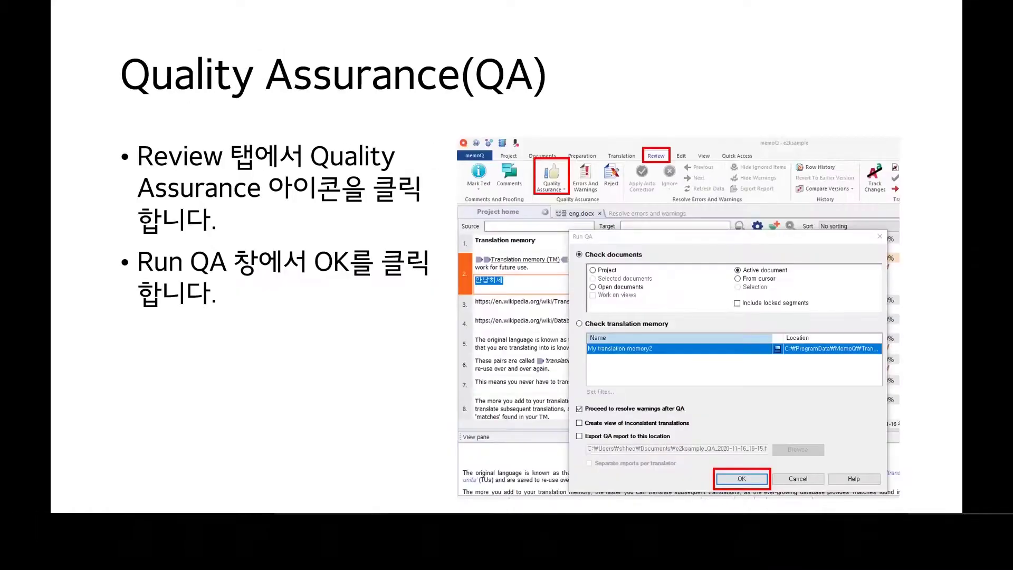
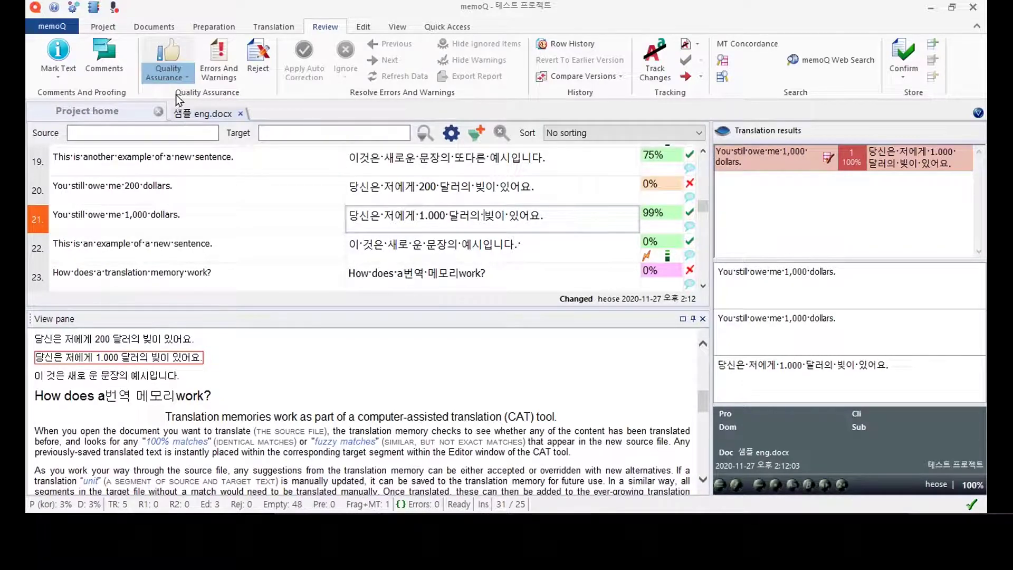
# Step: Run a quality assurance check on the active document, with proceeding to resolve warnings enabled
pyautogui.press('F8')
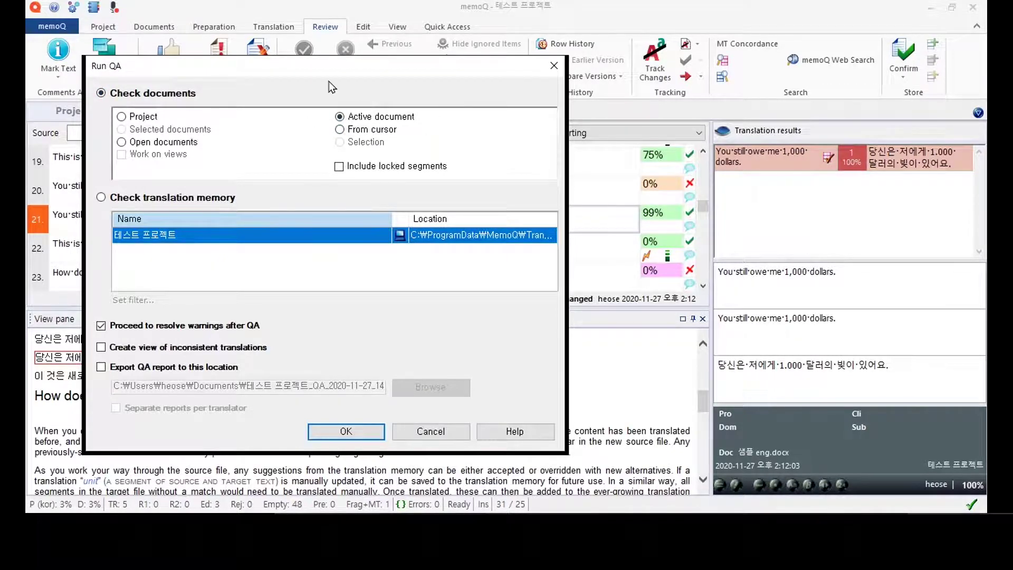
pyautogui.click(125, 202)
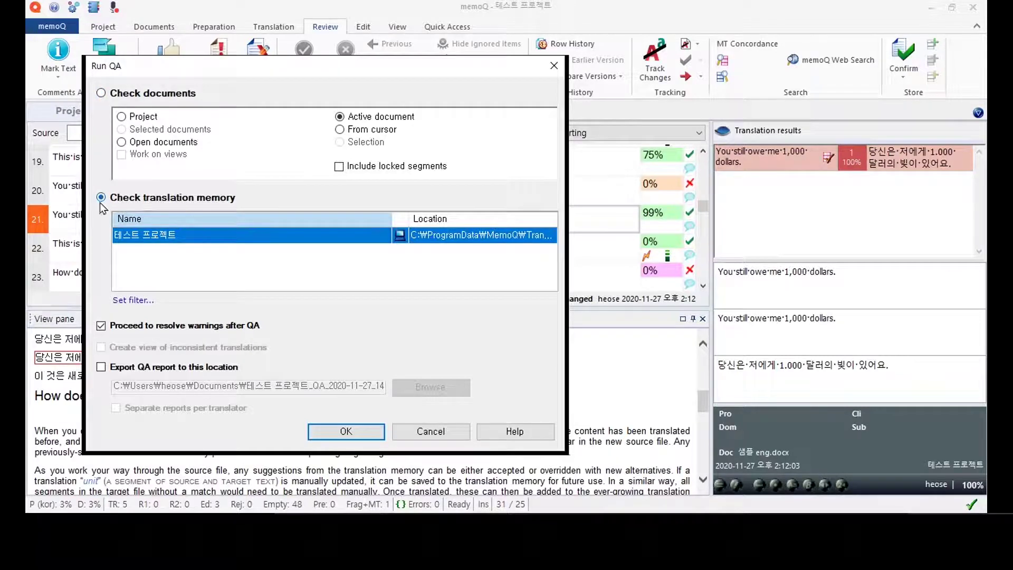
pyautogui.click(148, 95)
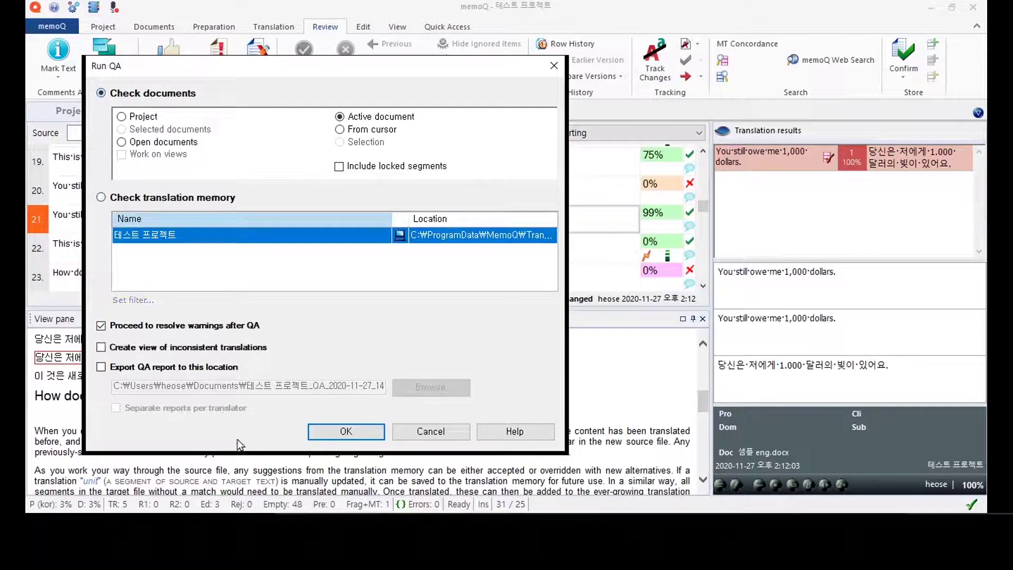
pyautogui.click(346, 432)
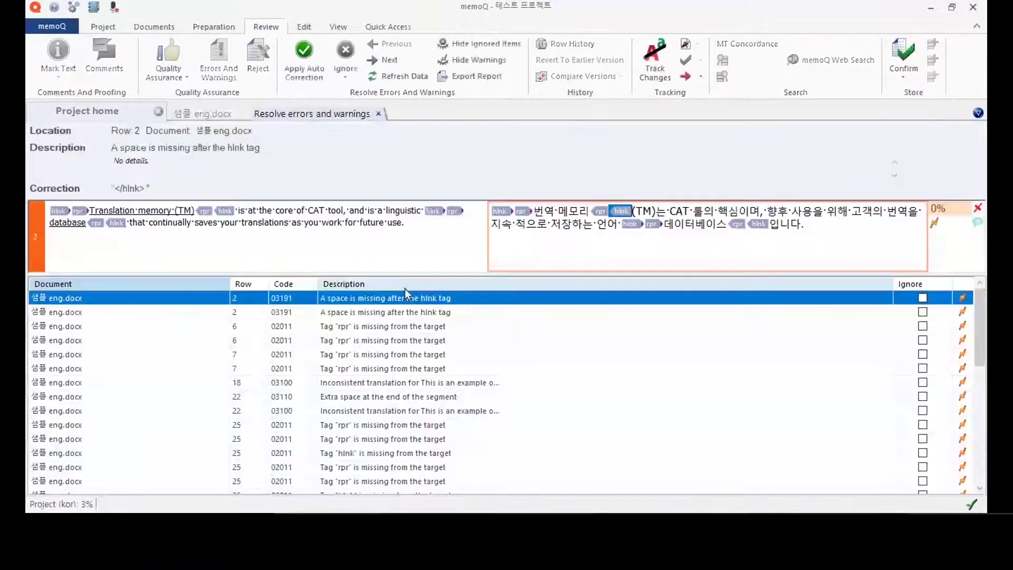
# Step: Examine the missing-space and missing-tag warnings reported for rows 2, 6 and 7
pyautogui.click(370, 312)
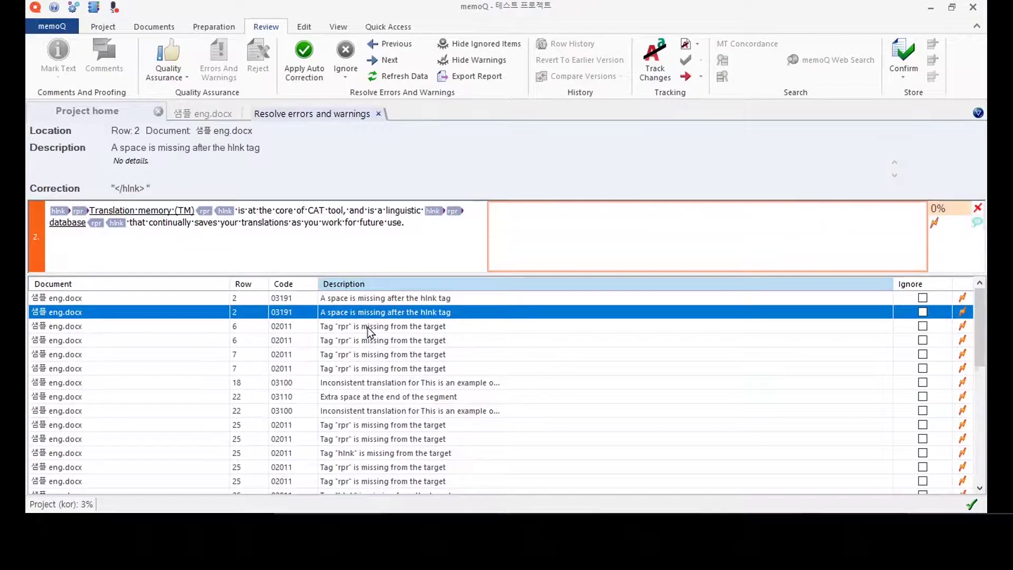
pyautogui.click(369, 327)
pyautogui.click(373, 340)
pyautogui.click(378, 354)
pyautogui.click(379, 368)
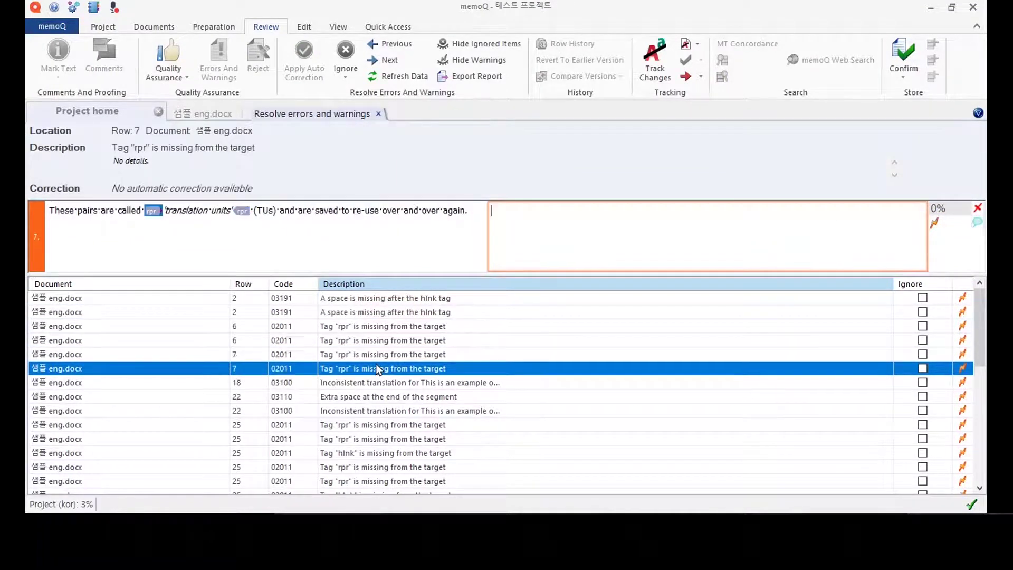
# Step: Compare the inconsistent-translation warnings for rows 18 and 22, checking both Korean versions of the same source sentence
pyautogui.click(377, 381)
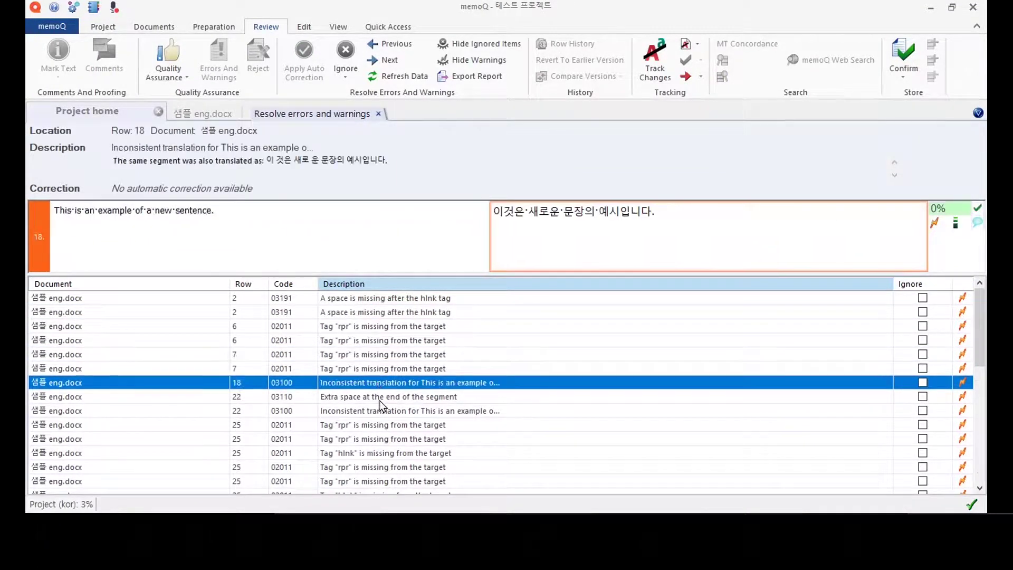
pyautogui.click(379, 409)
pyautogui.click(377, 382)
pyautogui.click(377, 411)
pyautogui.click(379, 382)
pyautogui.click(377, 410)
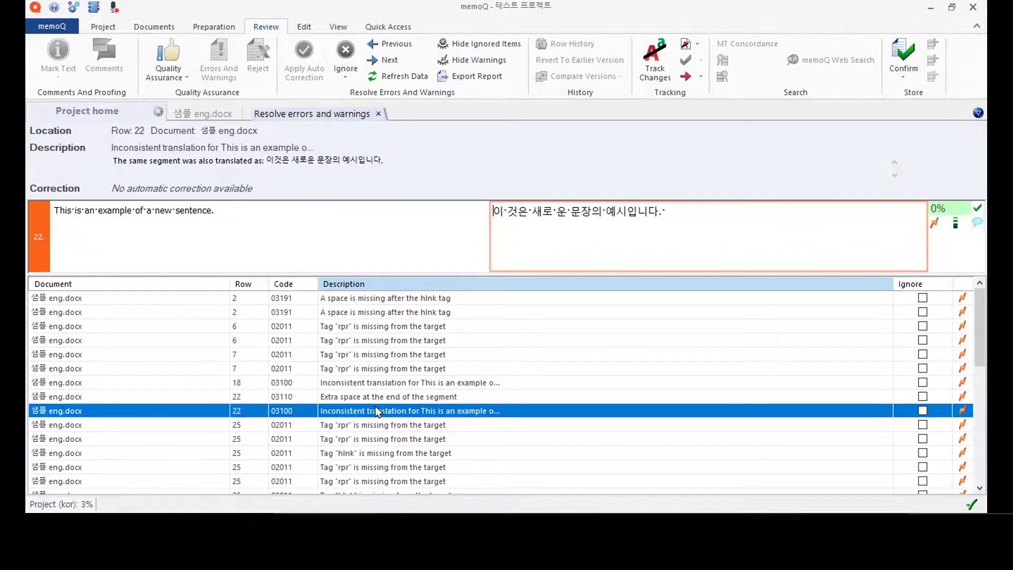
pyautogui.click(377, 382)
pyautogui.click(378, 410)
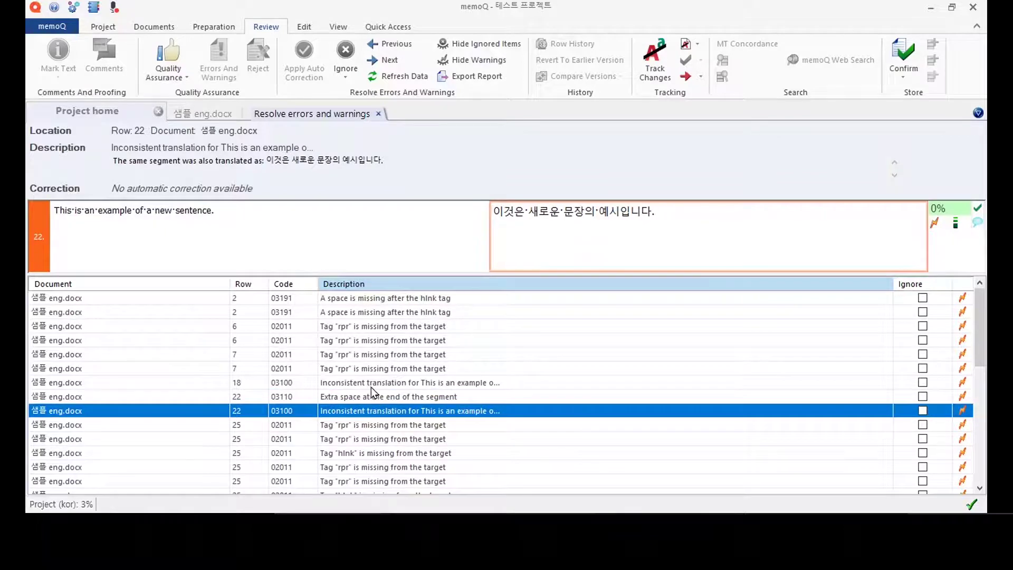
# Step: Examine row 22's extra-space warning and row 25's missing-tag warnings, and look through the rest of the warning list
pyautogui.click(374, 396)
pyautogui.click(376, 425)
pyautogui.scroll(-2, 377, 427)
pyautogui.click(377, 396)
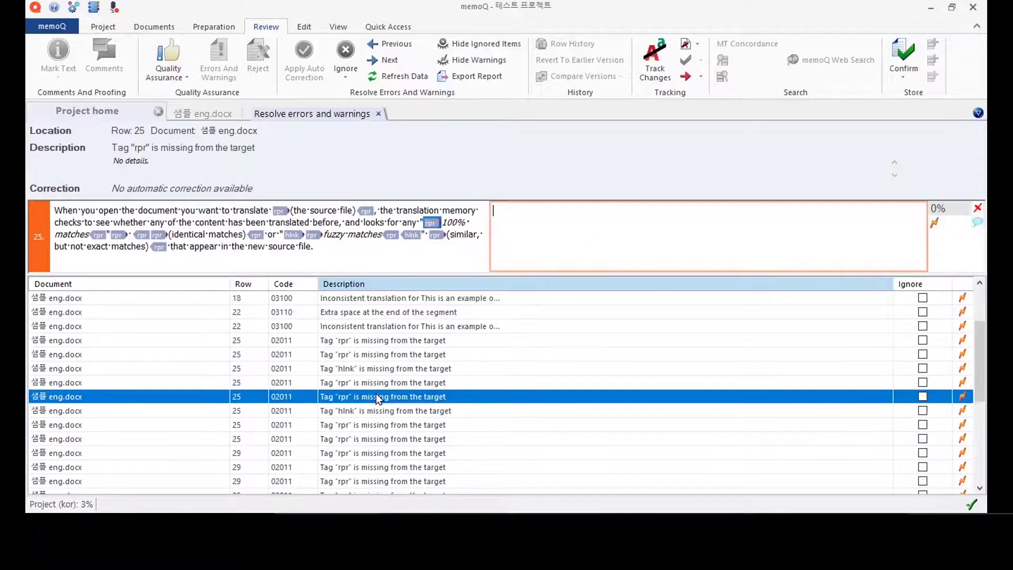
pyautogui.scroll(-5, 379, 412)
pyautogui.scroll(5, 384, 403)
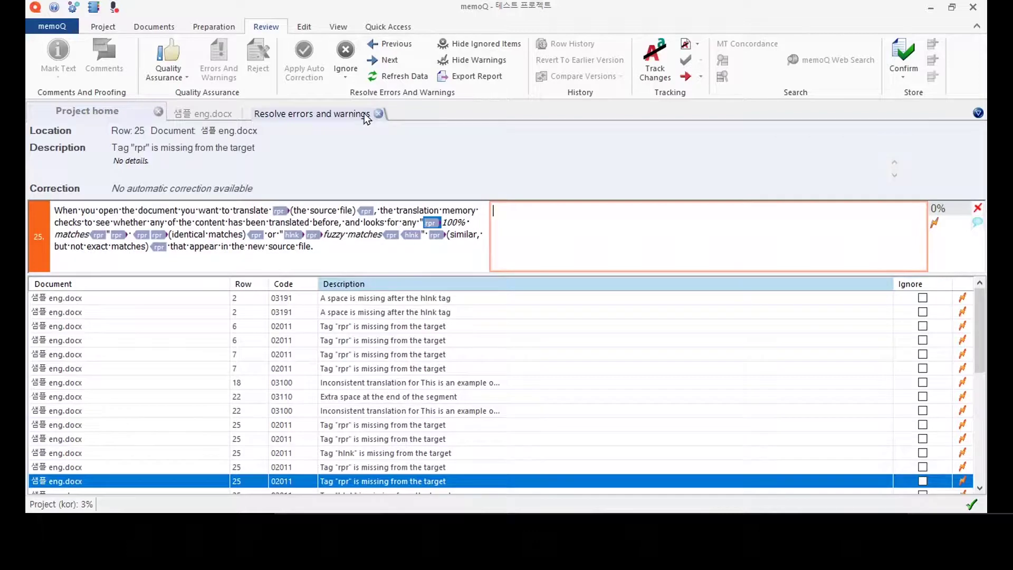
# Step: Return to the document 샘플 eng.docx and view the scope options for resolving errors and warnings
pyautogui.click(210, 115)
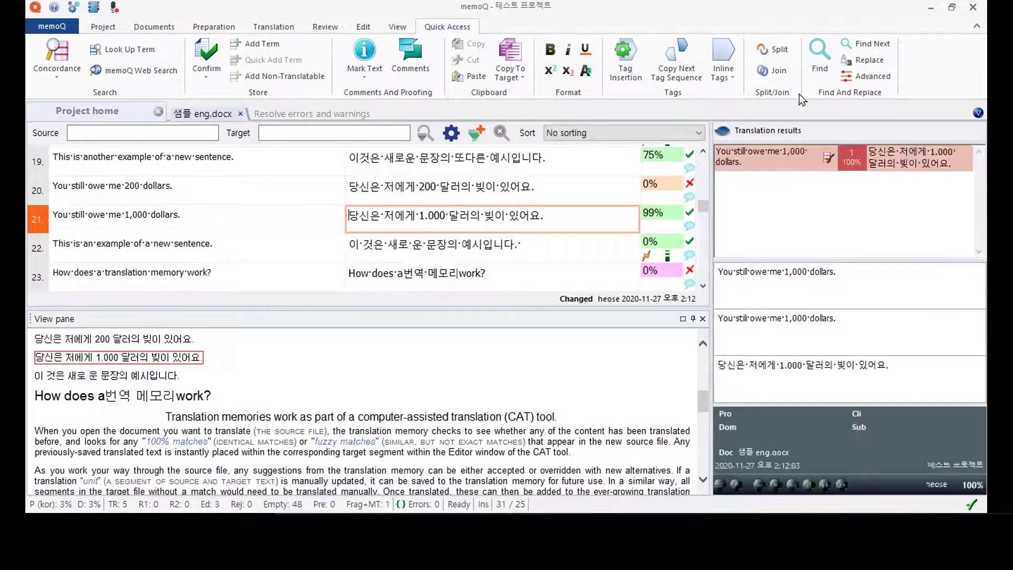
pyautogui.click(331, 29)
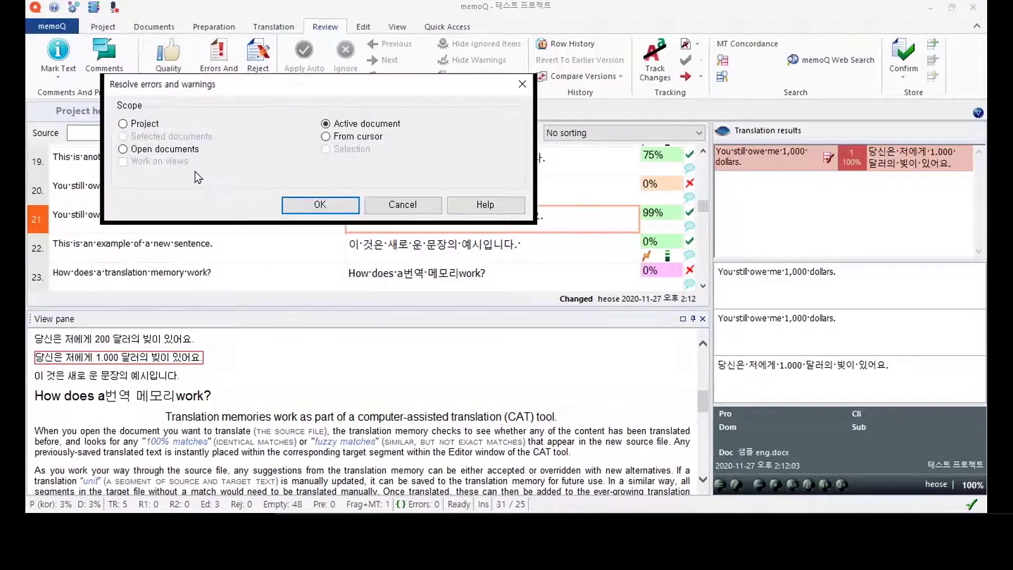
pyautogui.click(402, 204)
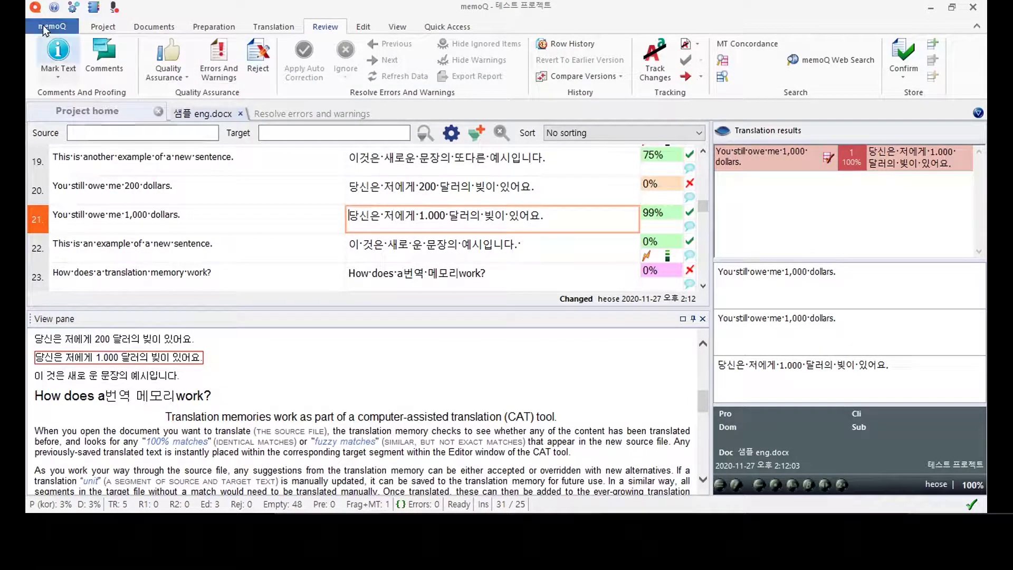
# Step: Open the QA settings resources in the project's settings
pyautogui.click(98, 27)
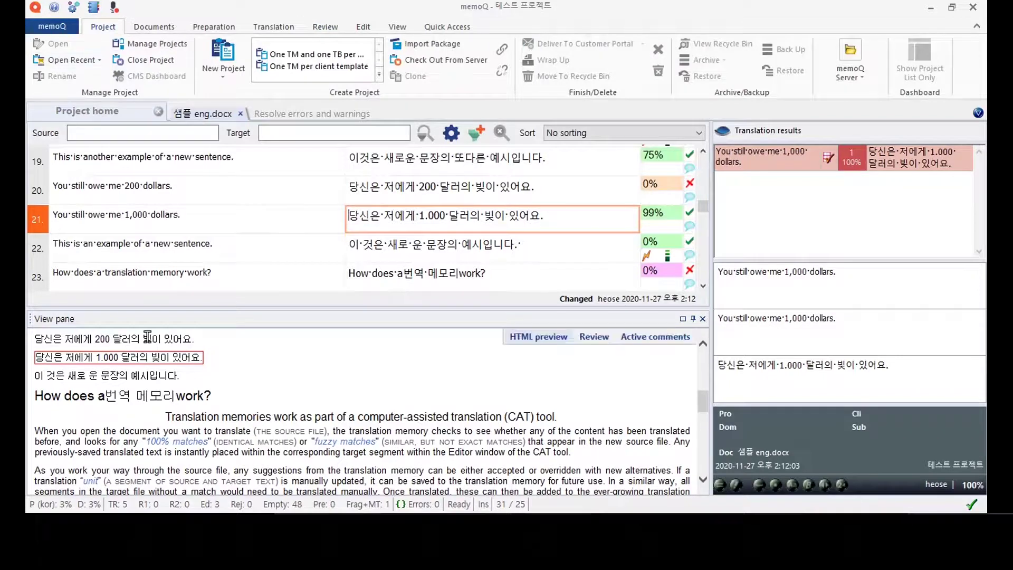
pyautogui.doubleClick(108, 29)
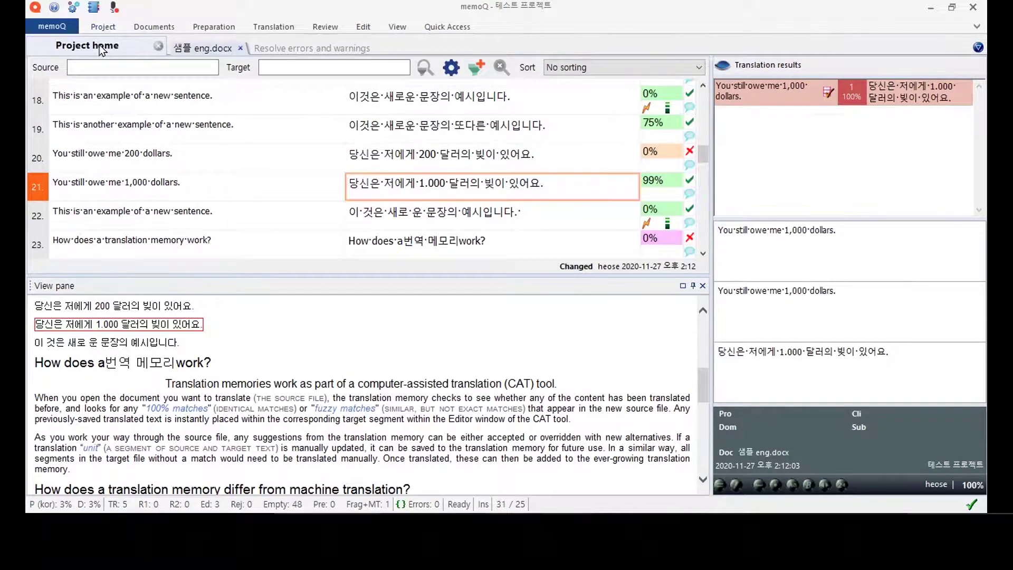
pyautogui.click(100, 47)
pyautogui.click(73, 311)
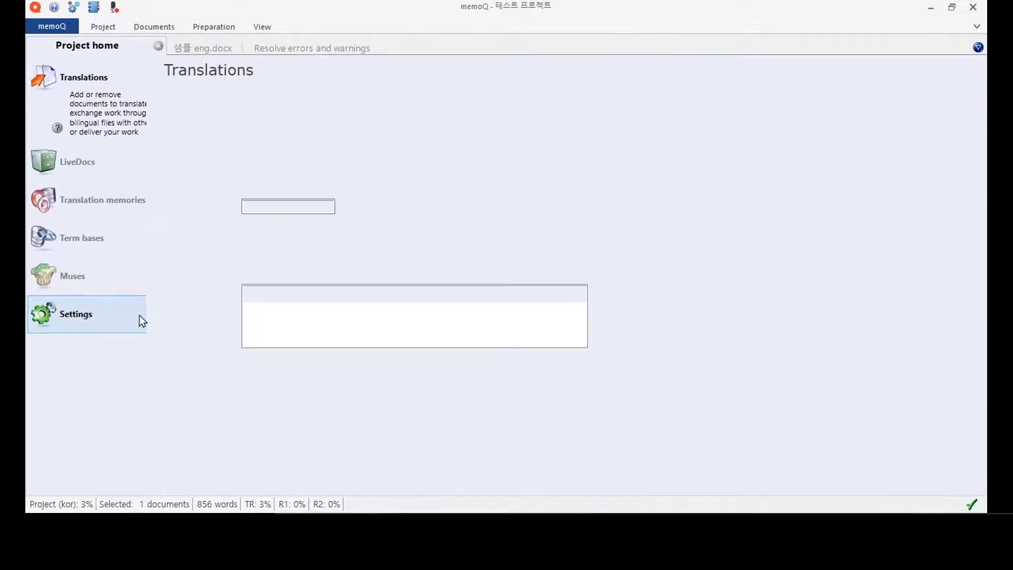
pyautogui.click(207, 106)
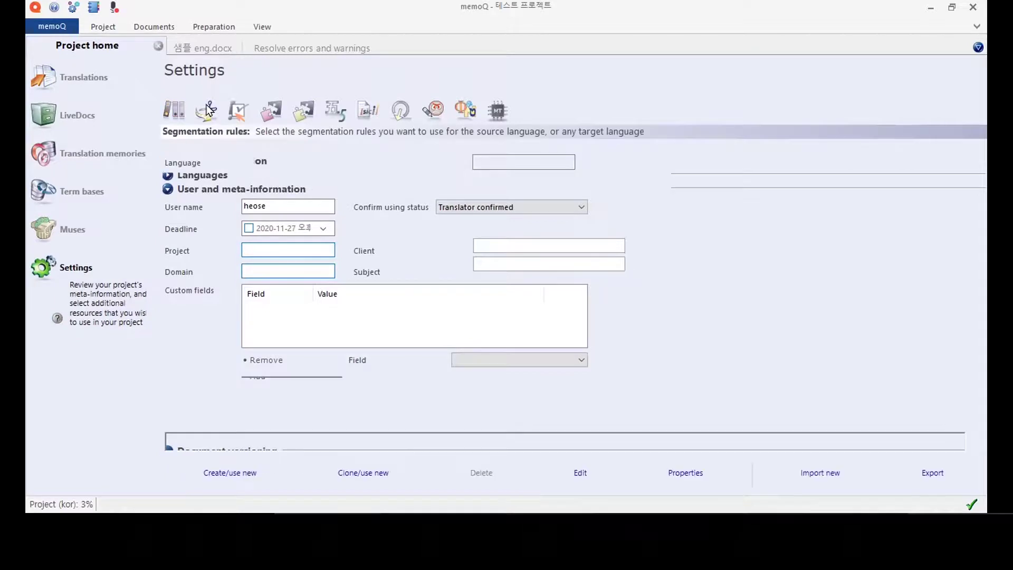
pyautogui.click(238, 111)
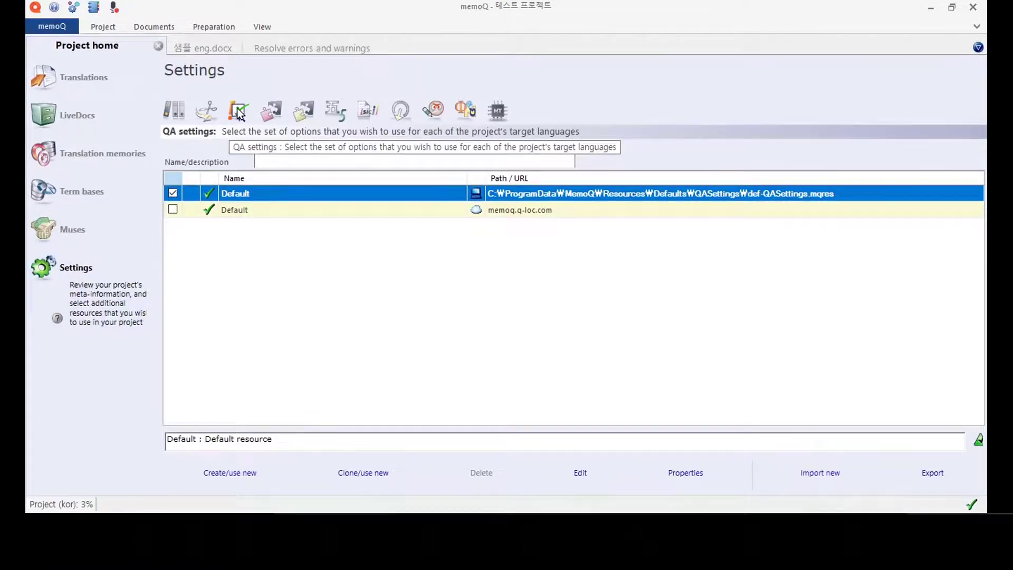
# Step: Clone the local Default QA settings into a new editable resource named "Default - copy"
pyautogui.click(580, 473)
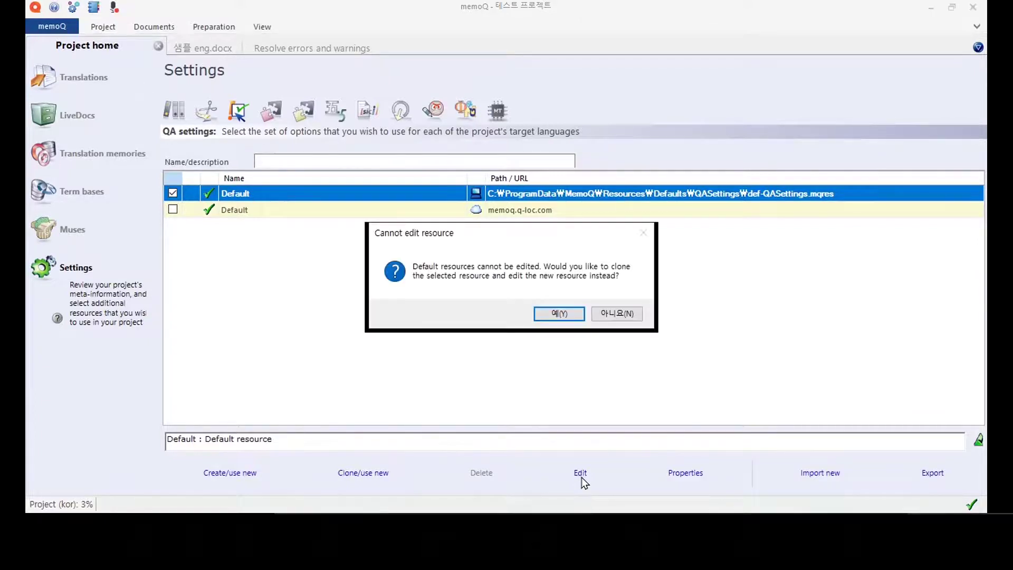
pyautogui.click(559, 313)
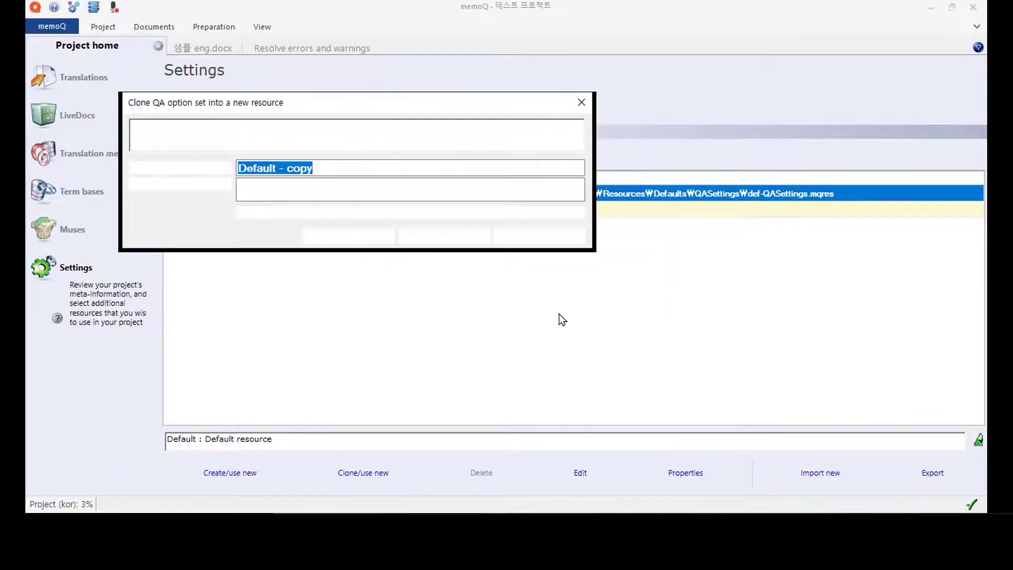
pyautogui.click(362, 238)
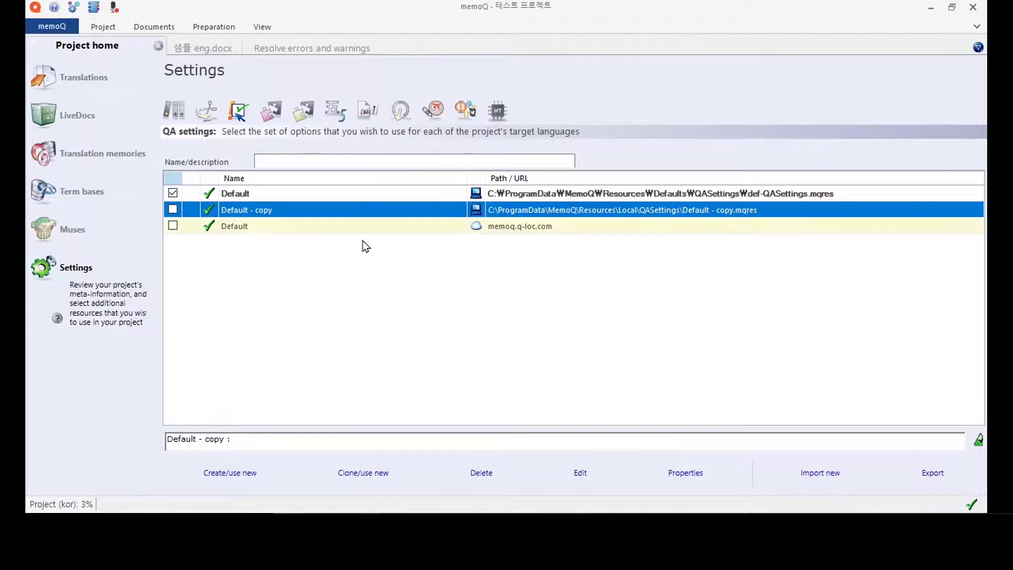
# Step: Open "Default - copy" for editing and look through every category of QA checks, from segments and terms to severity
pyautogui.click(575, 476)
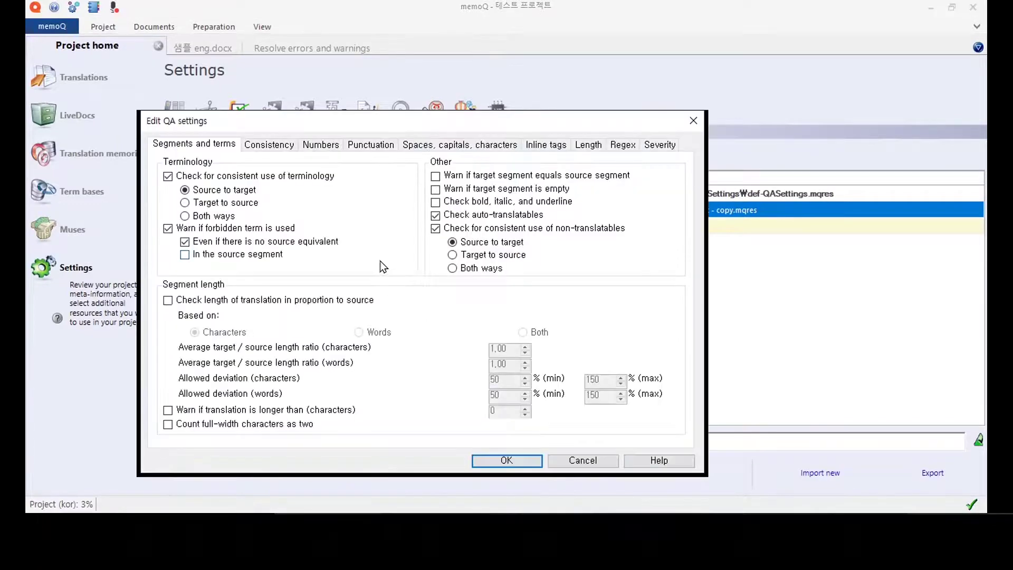
pyautogui.click(263, 148)
pyautogui.click(310, 146)
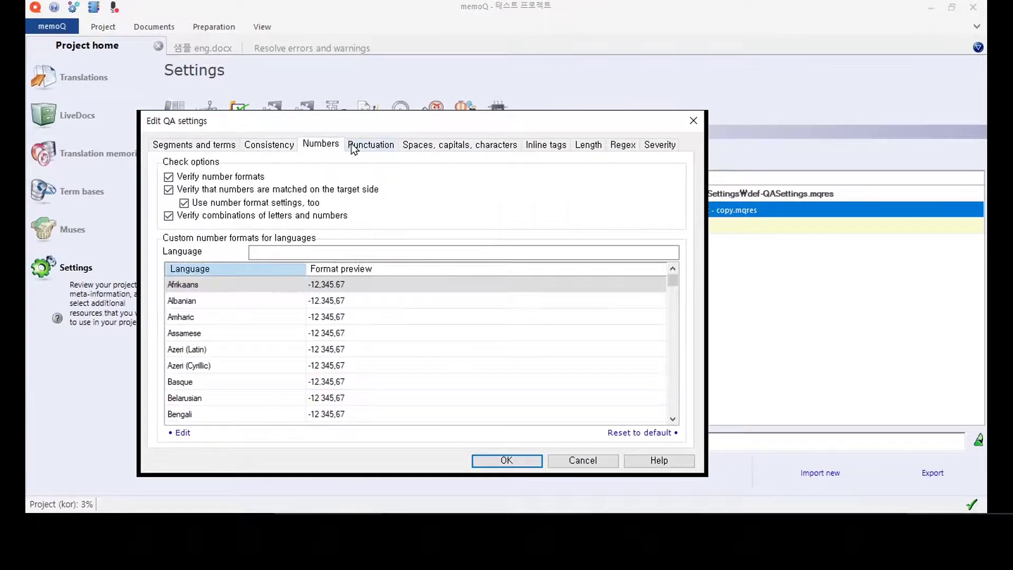
pyautogui.click(361, 146)
pyautogui.click(418, 143)
pyautogui.click(526, 147)
pyautogui.click(587, 145)
pyautogui.click(621, 143)
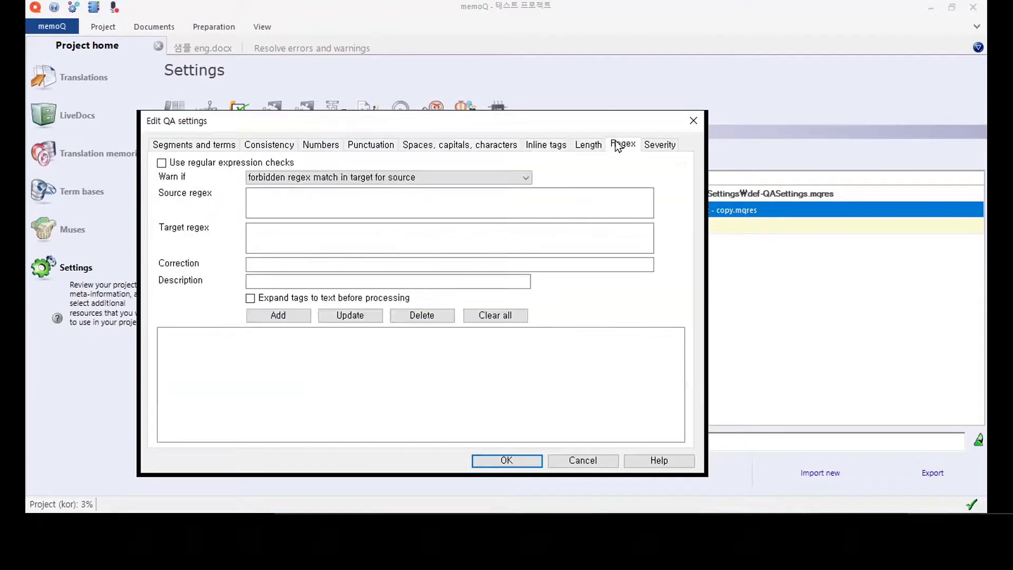
pyautogui.click(659, 144)
# Step: Review the QA check options for segments and terms, consistency, numbers and punctuation
pyautogui.click(214, 147)
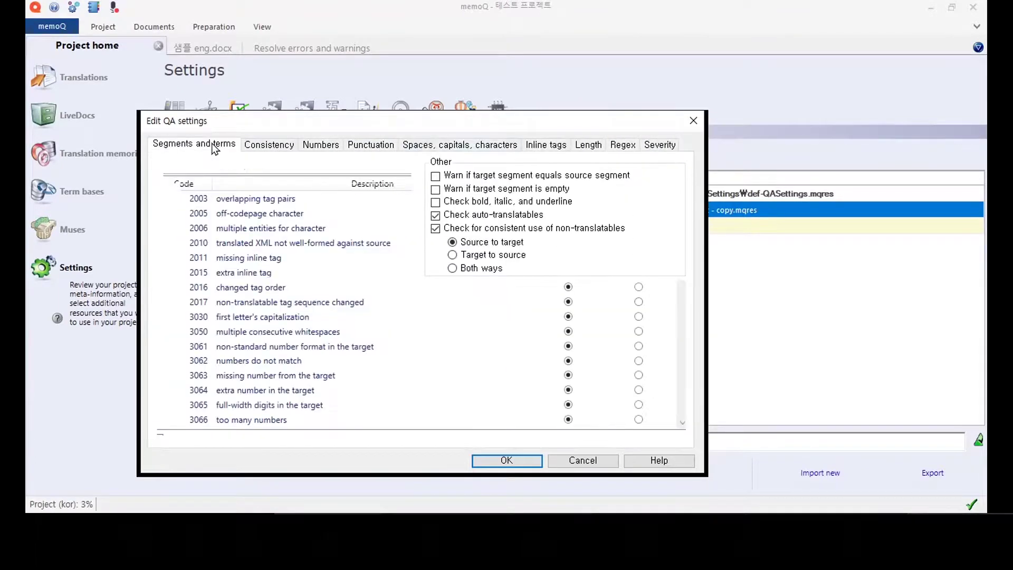
pyautogui.click(267, 146)
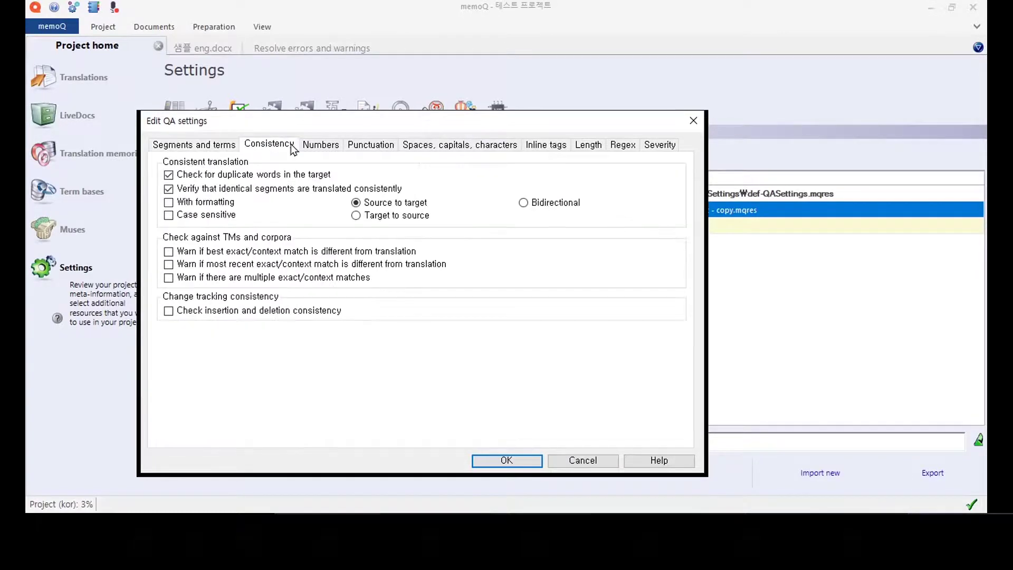
pyautogui.click(316, 146)
pyautogui.click(269, 145)
pyautogui.click(219, 146)
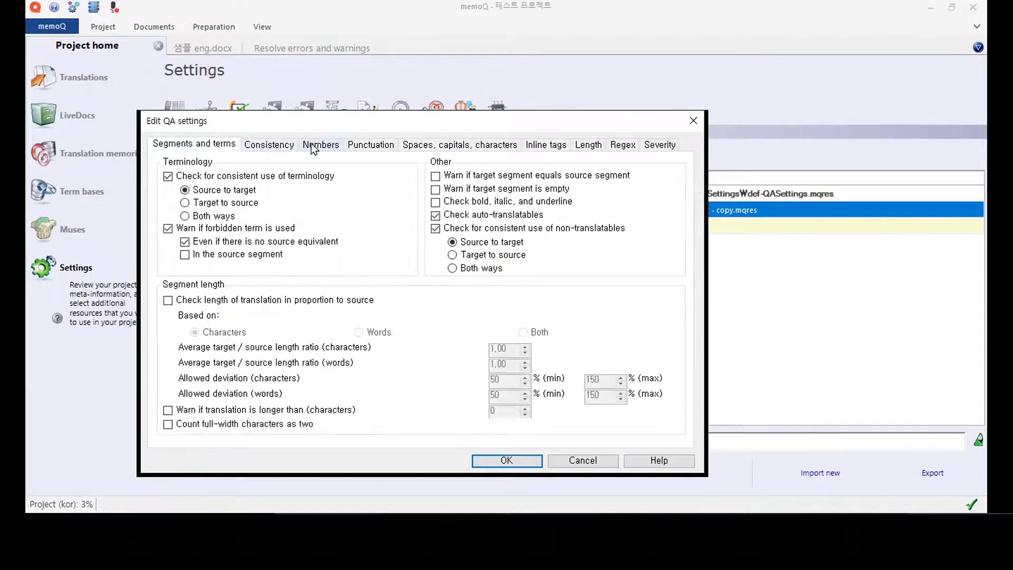
pyautogui.click(284, 145)
pyautogui.click(318, 146)
pyautogui.click(371, 145)
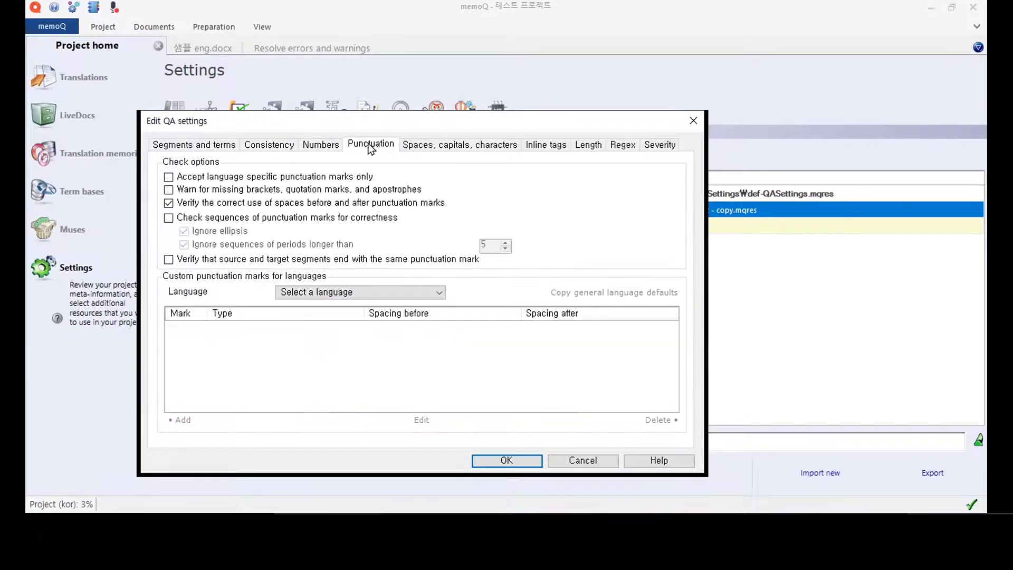
# Step: Go over the QA check categories again, including spaces and capitals, and end with the inline tag warnings
pyautogui.click(458, 145)
pyautogui.click(371, 145)
pyautogui.click(323, 146)
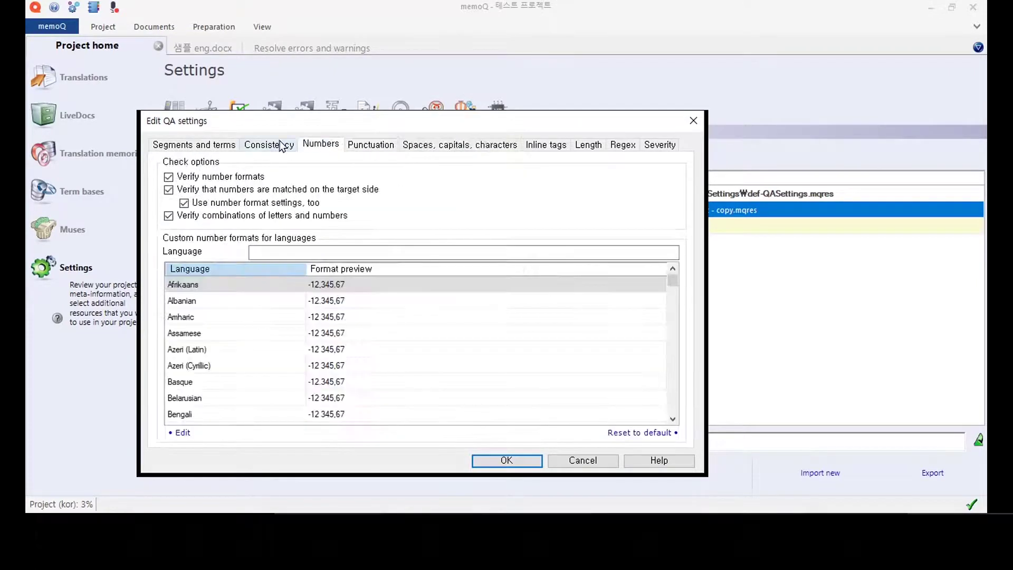
pyautogui.click(271, 146)
pyautogui.click(224, 147)
pyautogui.click(259, 149)
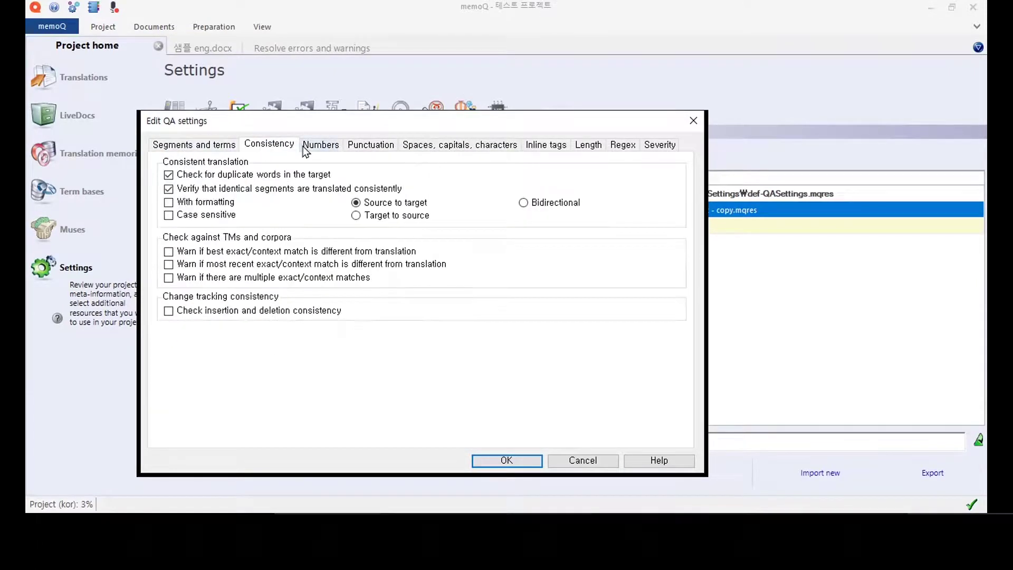
pyautogui.click(317, 149)
pyautogui.click(371, 150)
pyautogui.click(413, 150)
pyautogui.click(543, 149)
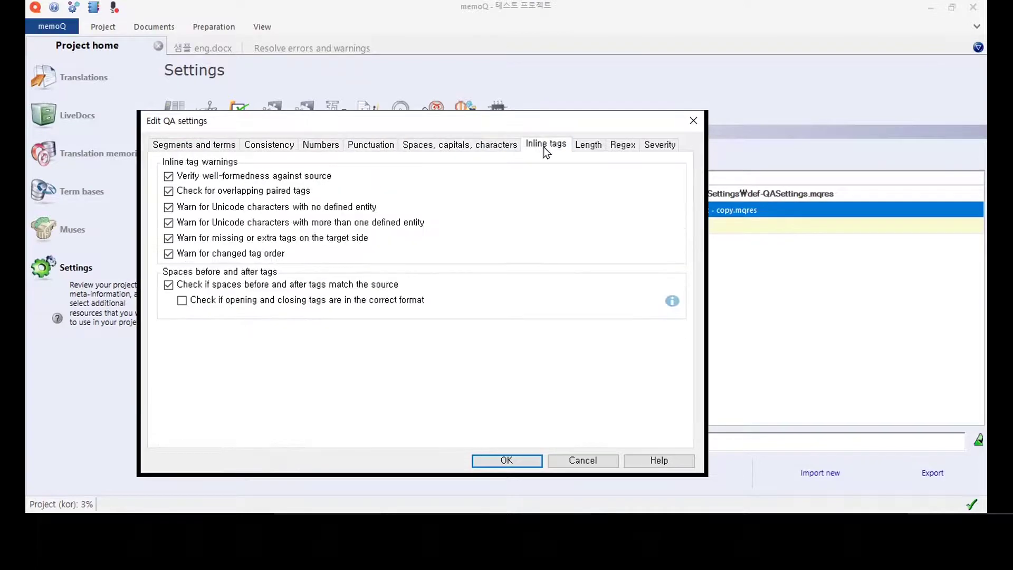
# Step: Review every QA check category once more, from segments and terms through severity, and accept the QA settings
pyautogui.click(202, 147)
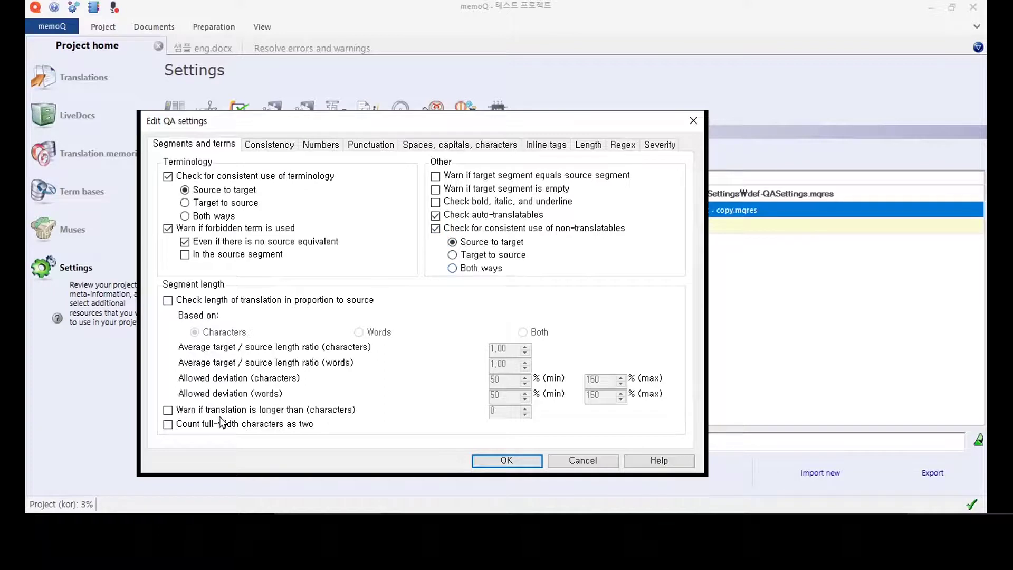
pyautogui.click(272, 147)
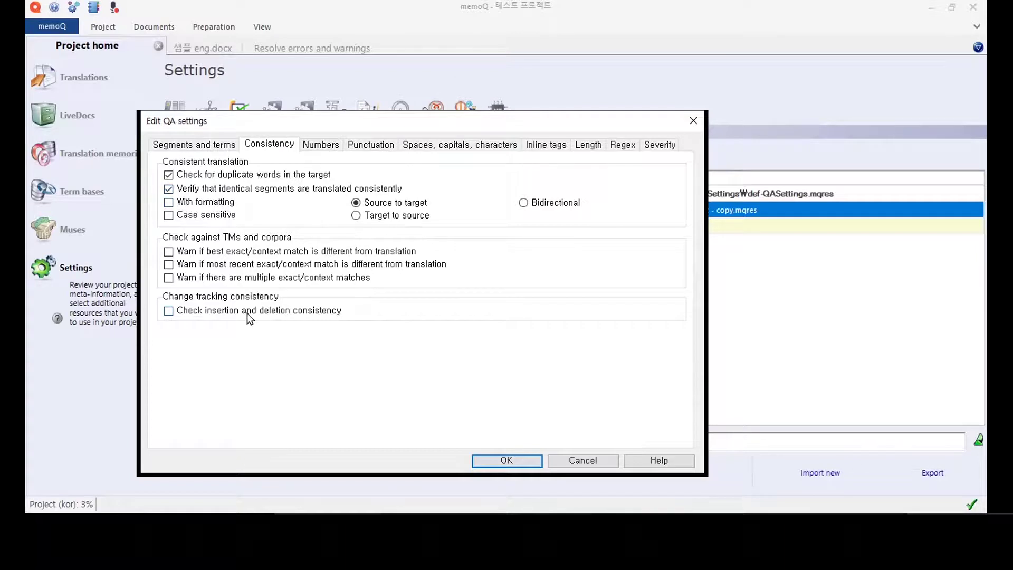
pyautogui.click(317, 146)
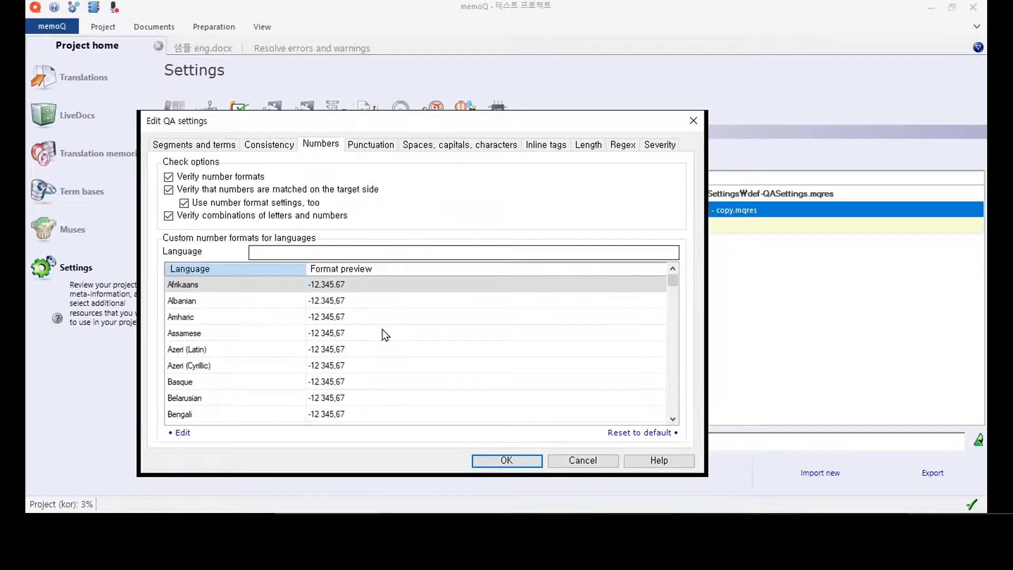
pyautogui.click(372, 145)
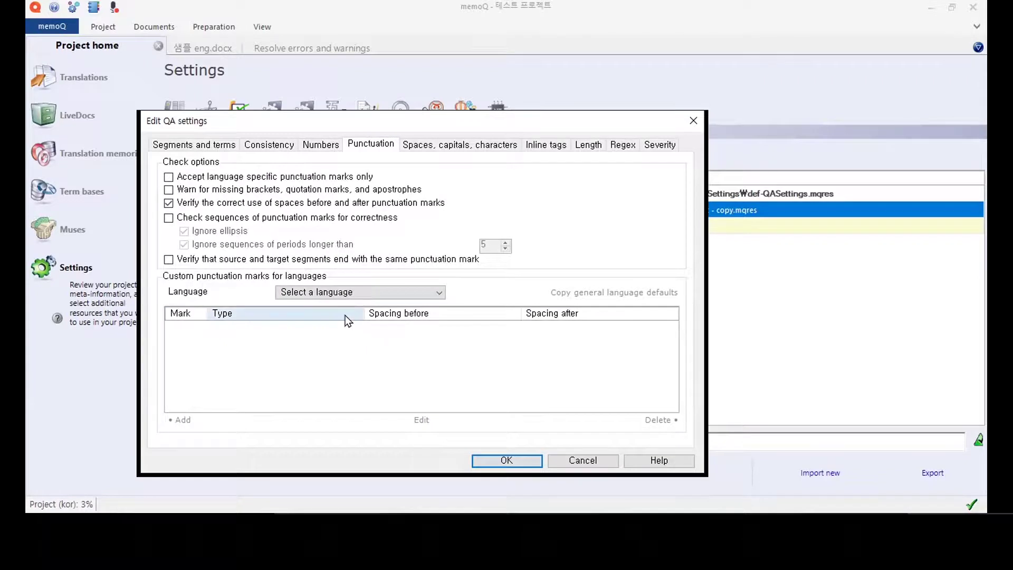
pyautogui.click(422, 146)
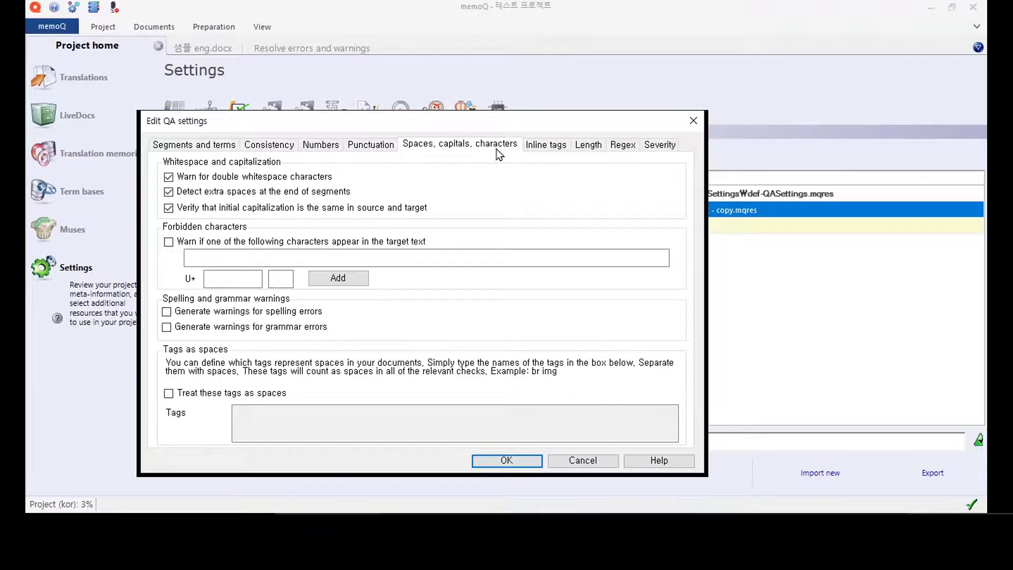
pyautogui.click(555, 149)
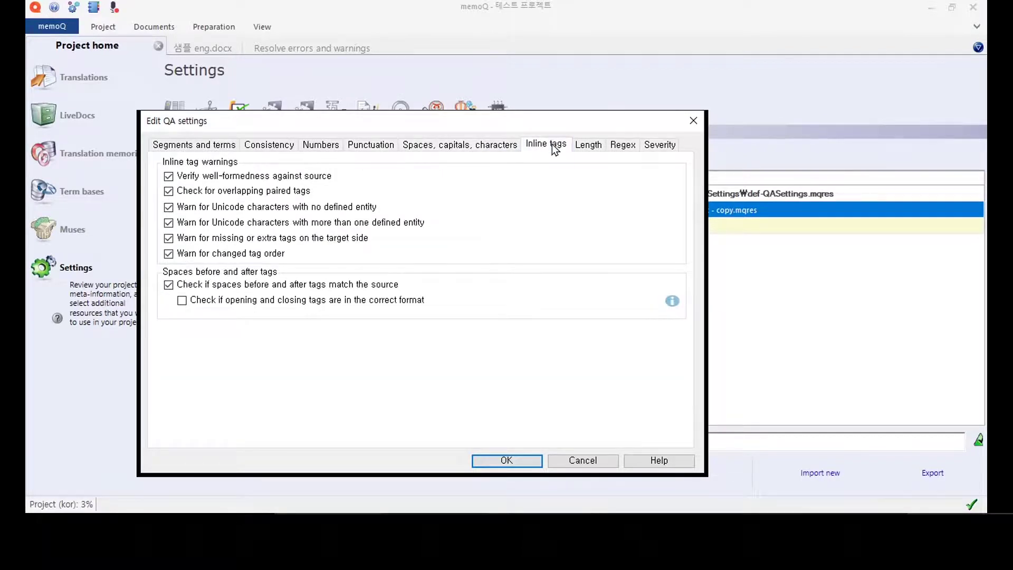
pyautogui.click(592, 150)
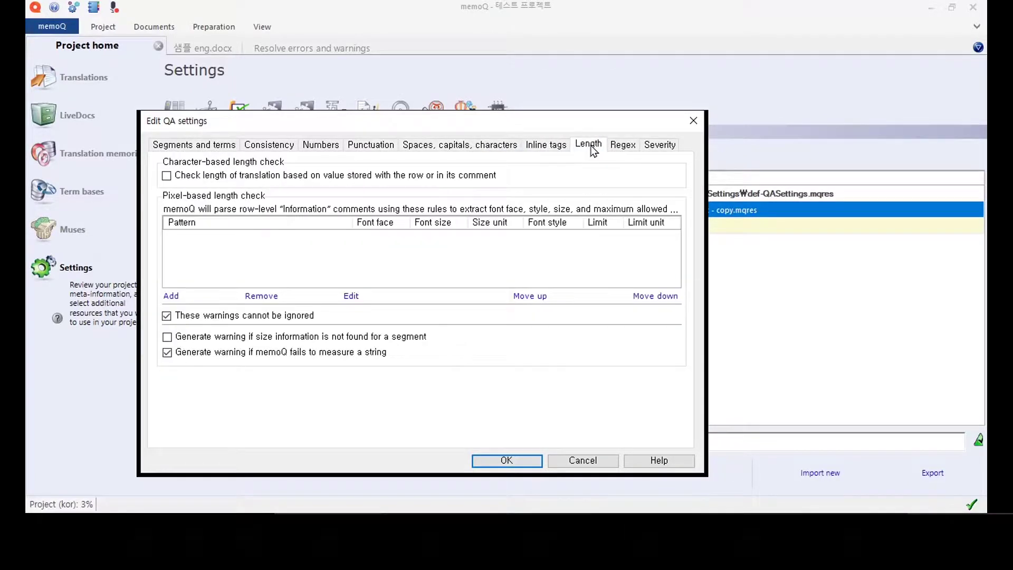
pyautogui.click(631, 148)
pyautogui.click(659, 145)
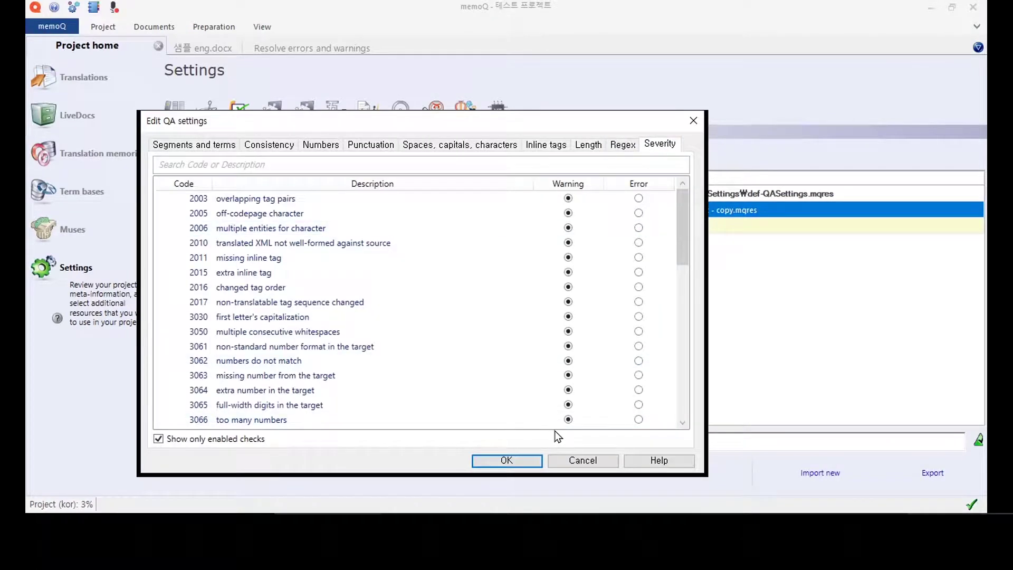
pyautogui.click(532, 461)
# Step: Return to the sample document and mark both missing-space warnings after the hlnk tags in segment 2 as ignored
pyautogui.click(213, 49)
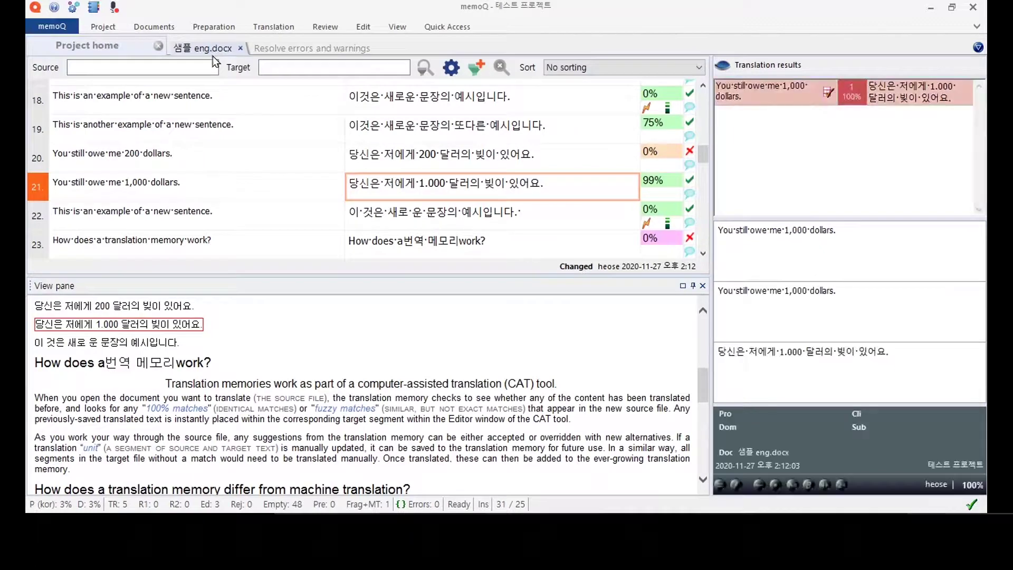
pyautogui.scroll(3, 552, 194)
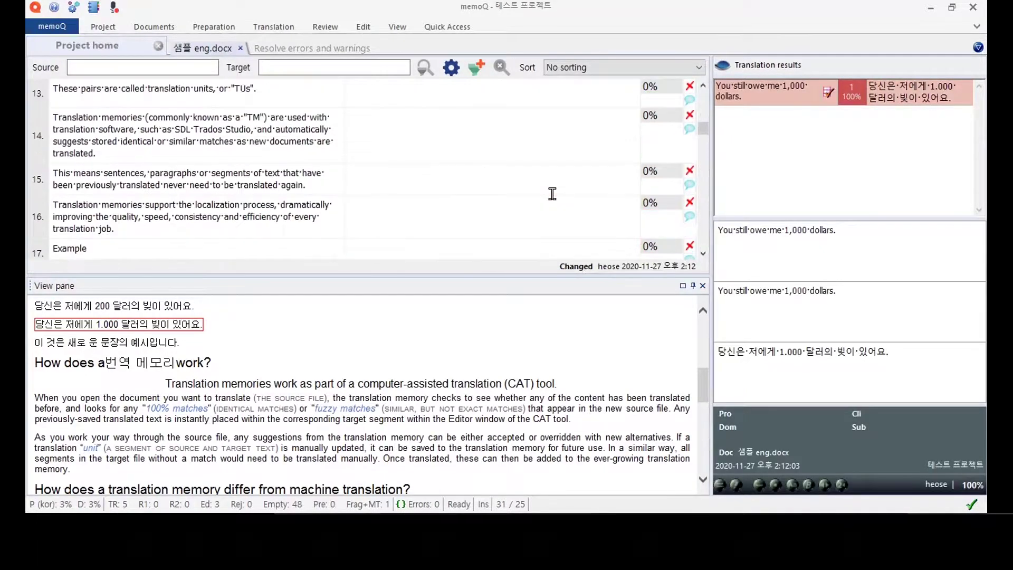
pyautogui.scroll(8, 552, 194)
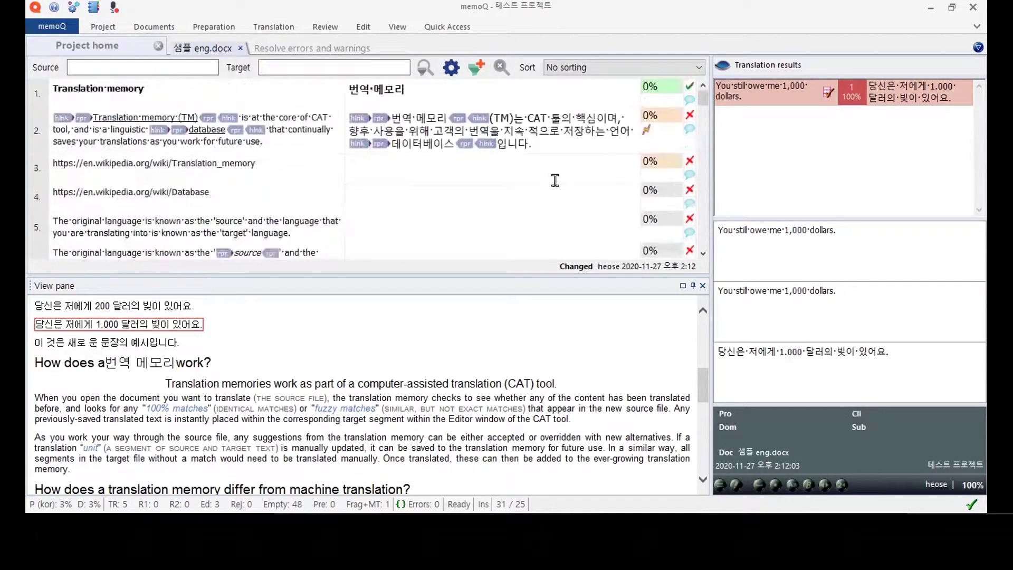
pyautogui.click(575, 144)
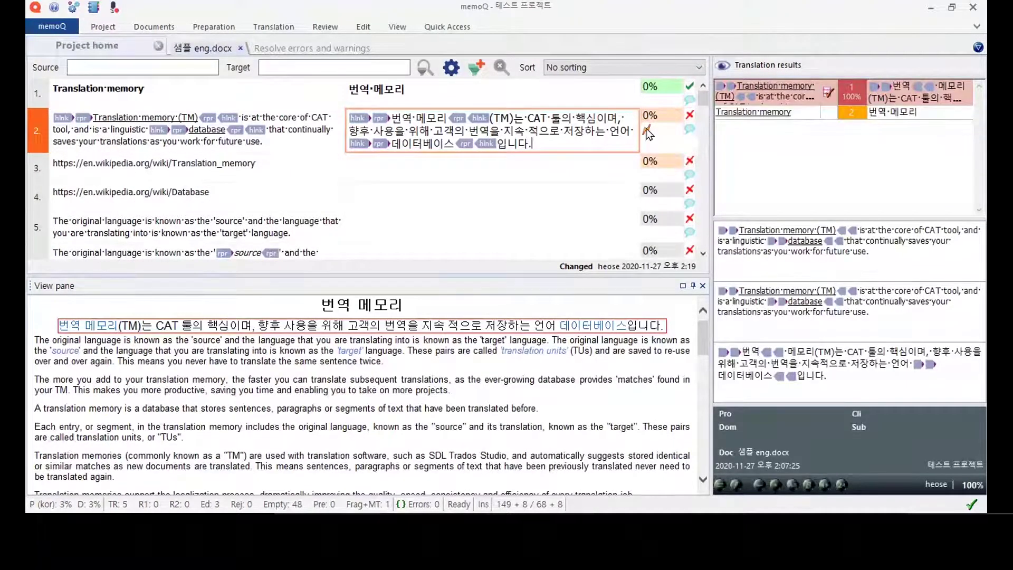
pyautogui.doubleClick(646, 131)
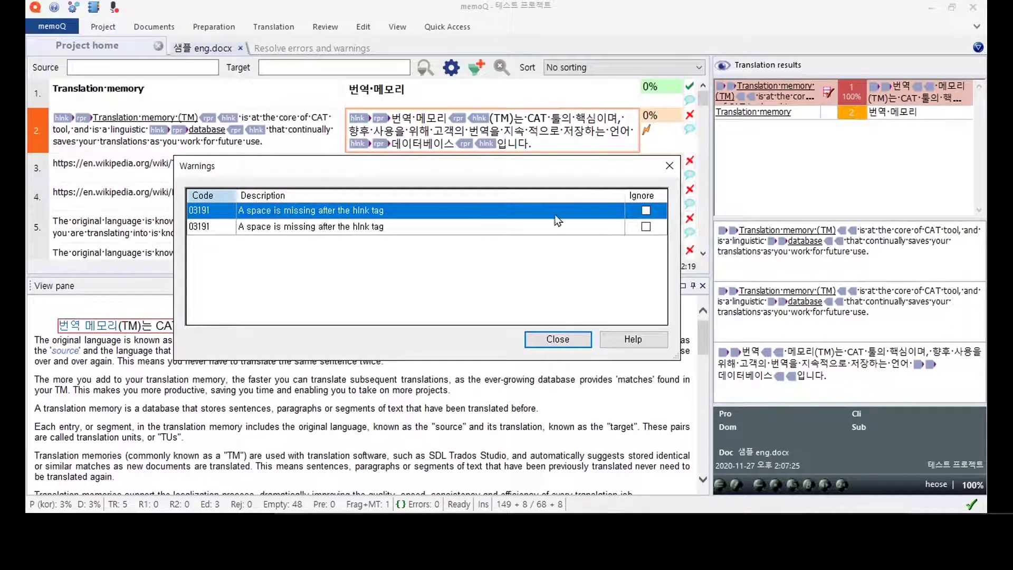
pyautogui.click(645, 210)
pyautogui.click(645, 227)
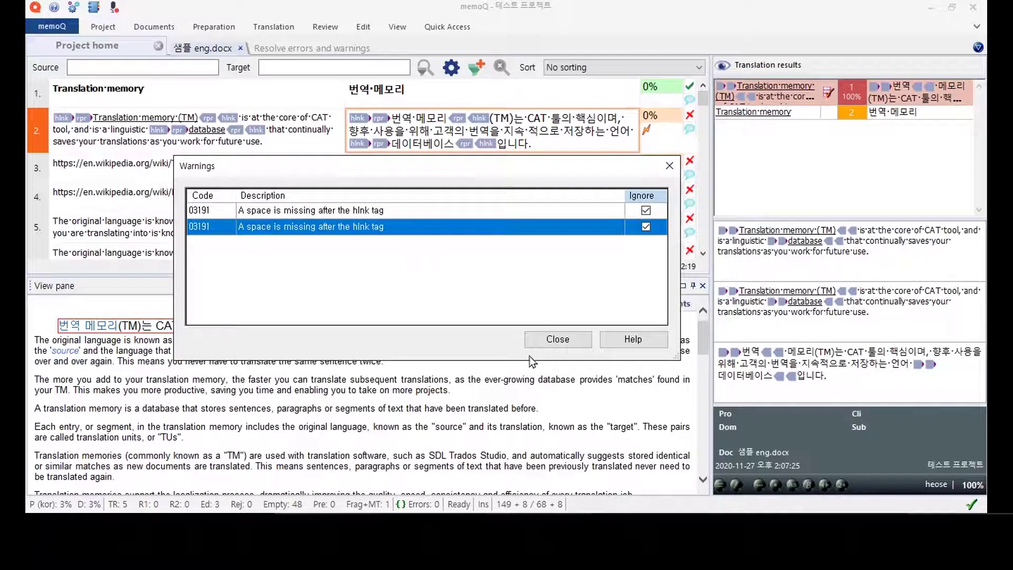
pyautogui.click(550, 342)
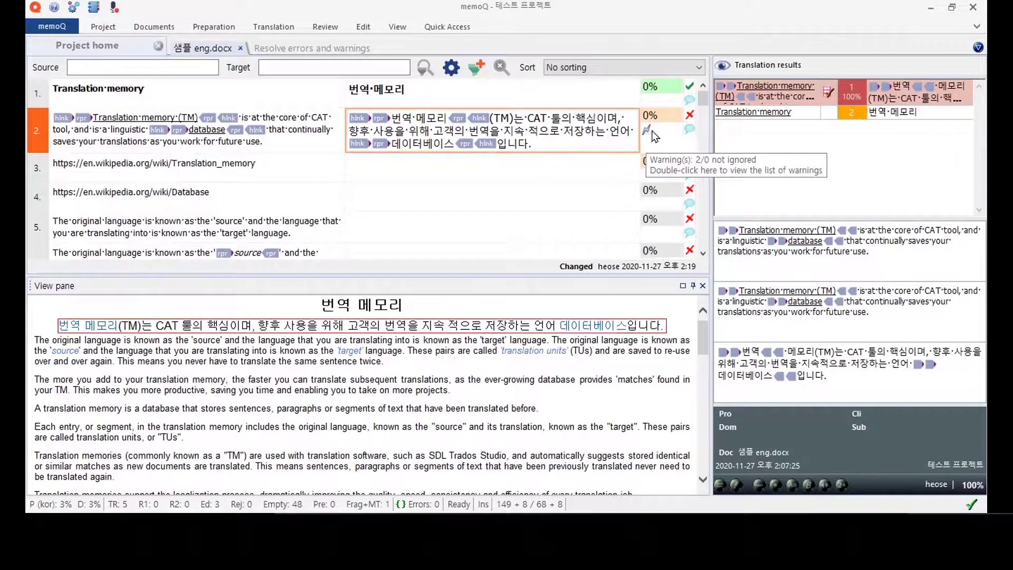
# Step: Inspect the QA warnings listed for segments 6 and 18, leaving them unignored
pyautogui.scroll(-3, 651, 153)
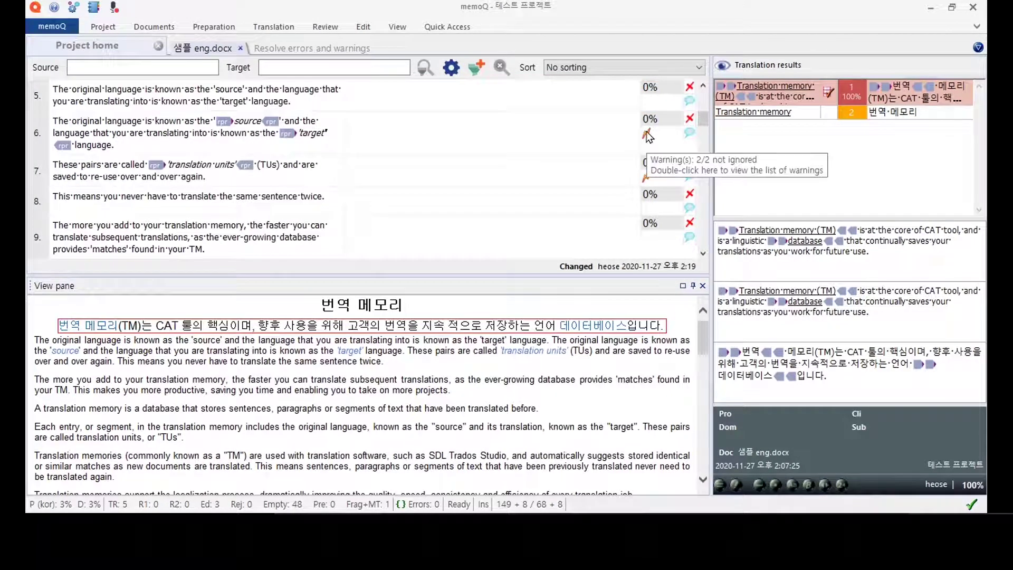
pyautogui.doubleClick(646, 135)
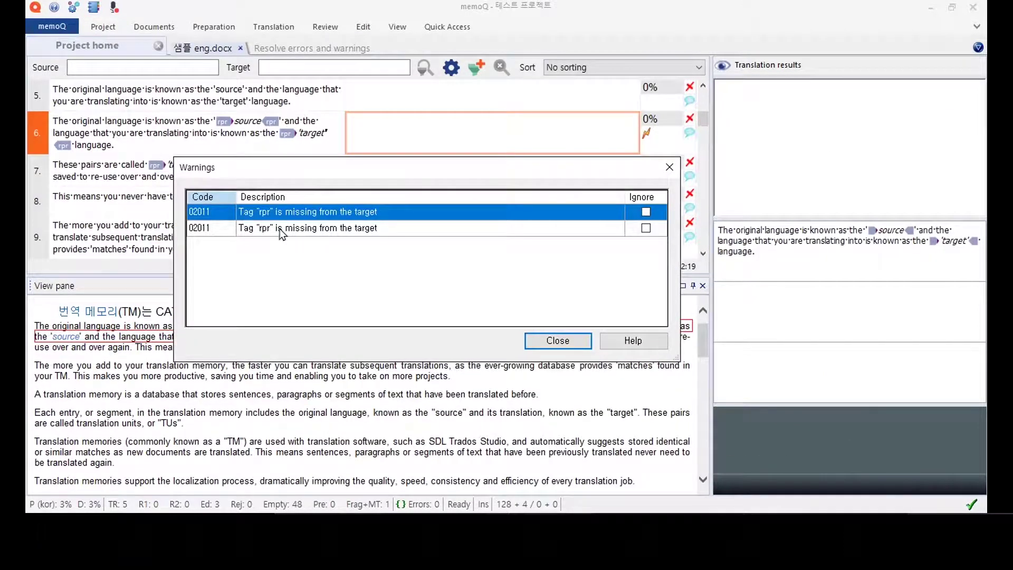
pyautogui.click(570, 341)
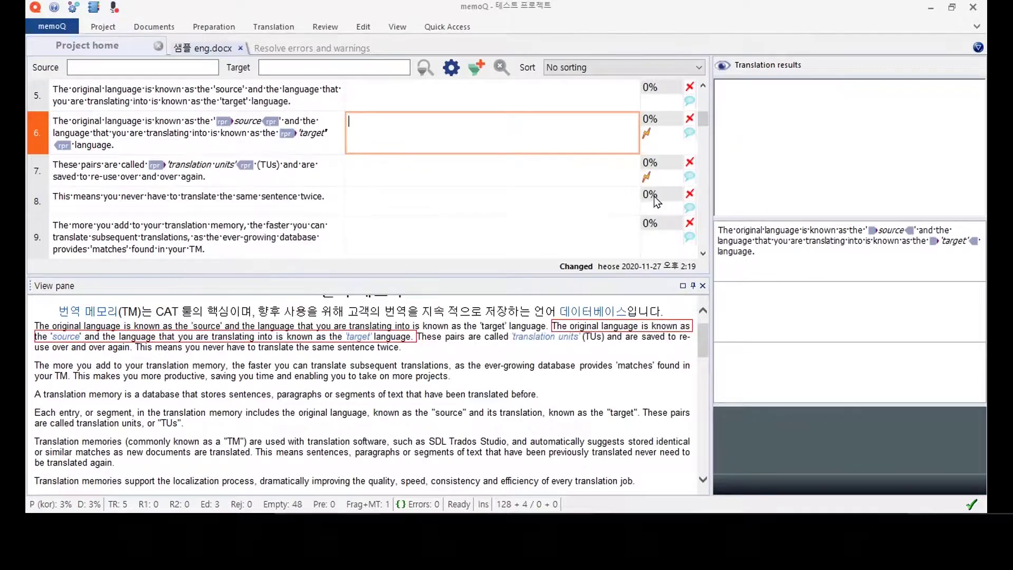
pyautogui.scroll(-10, 656, 201)
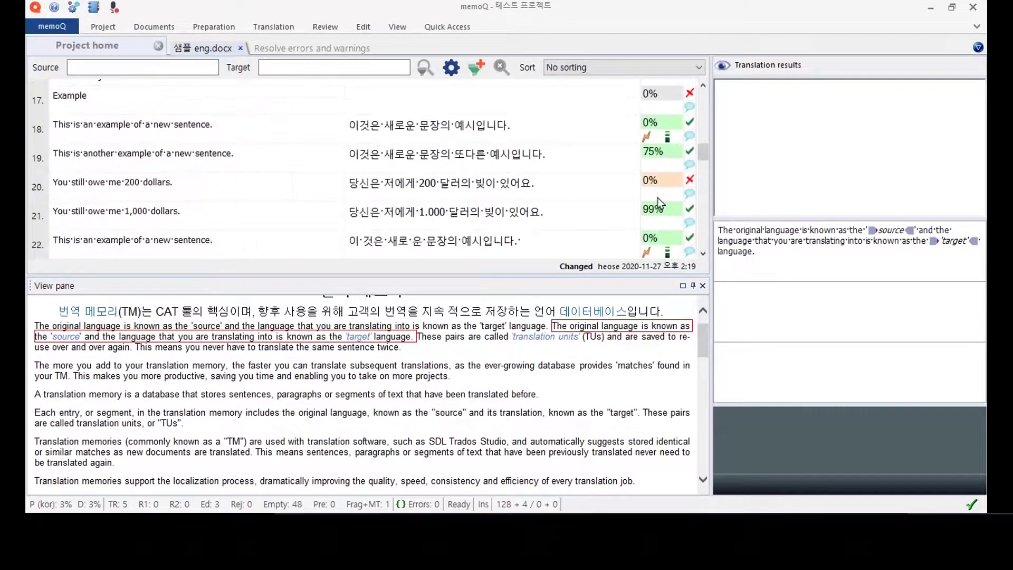
pyautogui.click(647, 137)
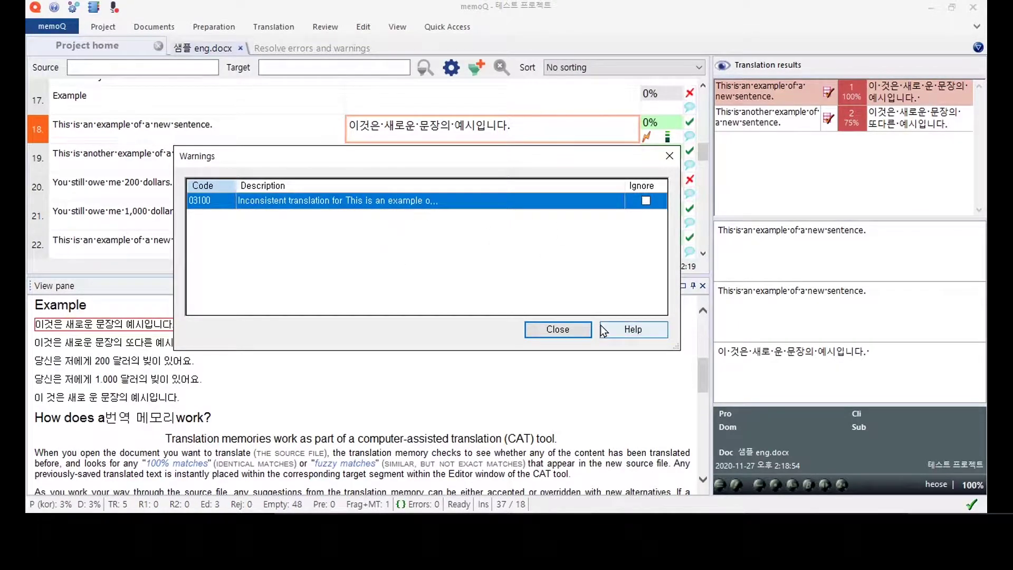
pyautogui.click(560, 331)
# Step: Run a concordance search for "Translation memory" from segment 1's source text and enlarge the results window vertically
pyautogui.hotkey('ctrl', 'Home')
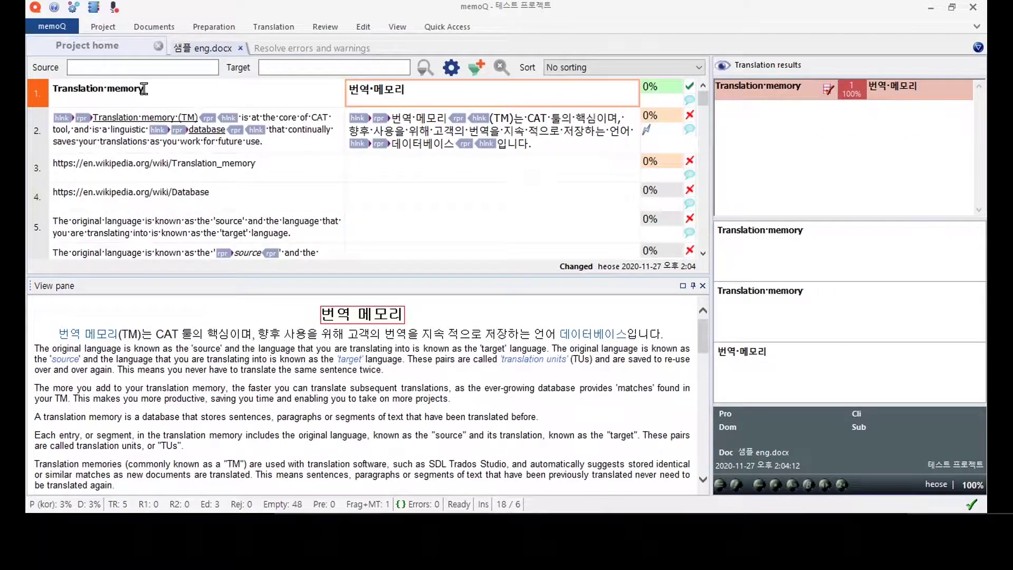
pyautogui.moveTo(151, 89); pyautogui.dragTo(51, 87)
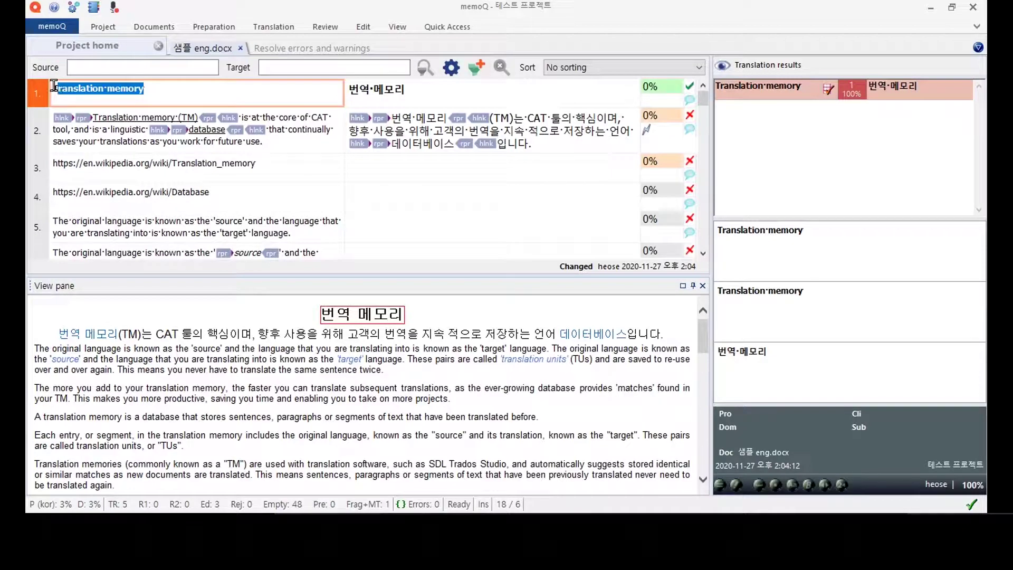
pyautogui.rightClick(88, 90)
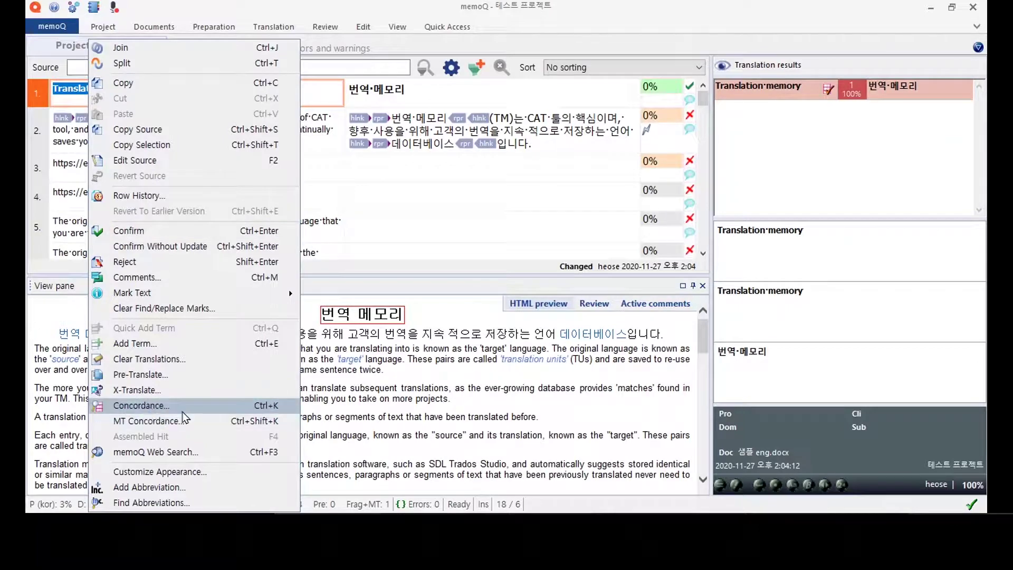
pyautogui.click(269, 406)
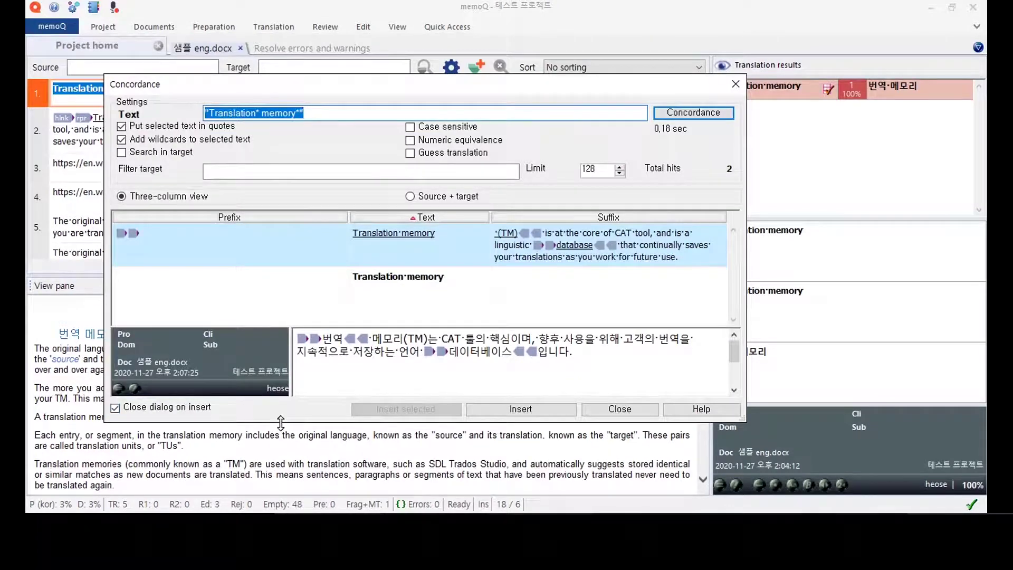
pyautogui.moveTo(280, 422); pyautogui.dragTo(280, 510)
pyautogui.click(304, 113)
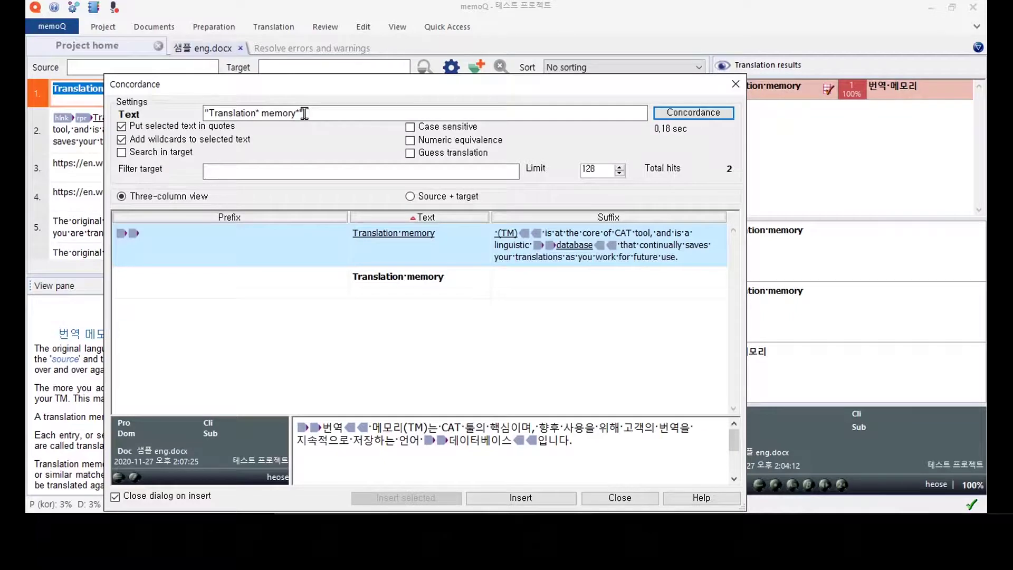
pyautogui.moveTo(315, 112); pyautogui.dragTo(187, 113)
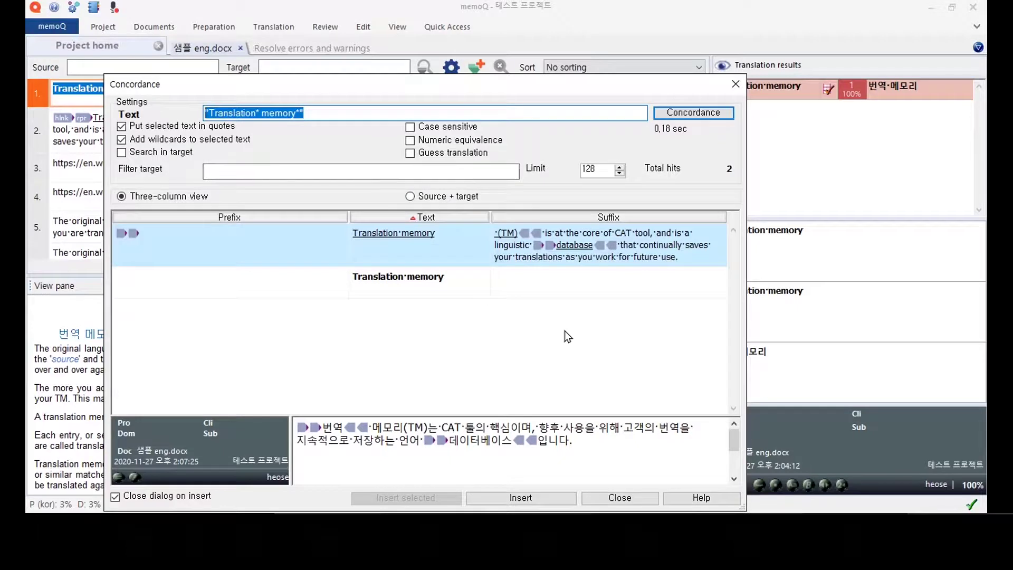
# Step: Compare the two "Translation memory" concordance hits and their stored Korean translations
pyautogui.click(531, 283)
pyautogui.click(534, 243)
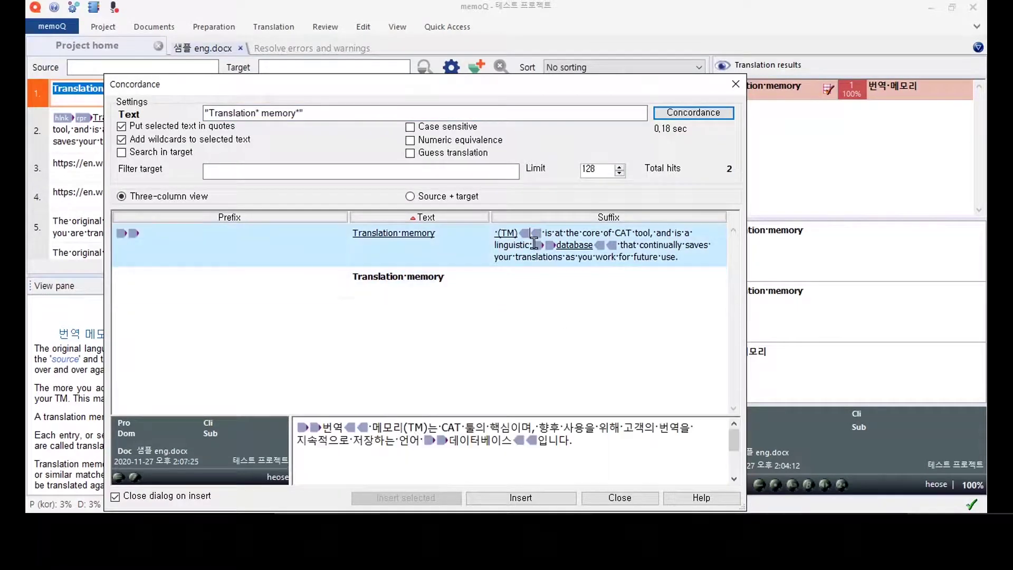
pyautogui.click(536, 283)
pyautogui.click(533, 235)
pyautogui.click(594, 278)
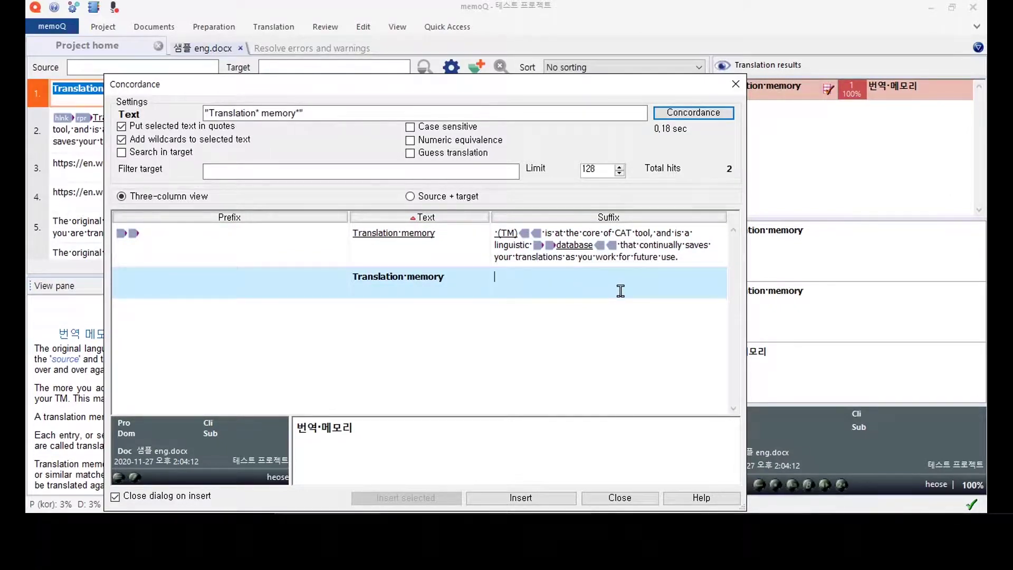
pyautogui.click(595, 255)
pyautogui.click(299, 281)
pyautogui.click(306, 250)
pyautogui.click(554, 284)
pyautogui.click(563, 234)
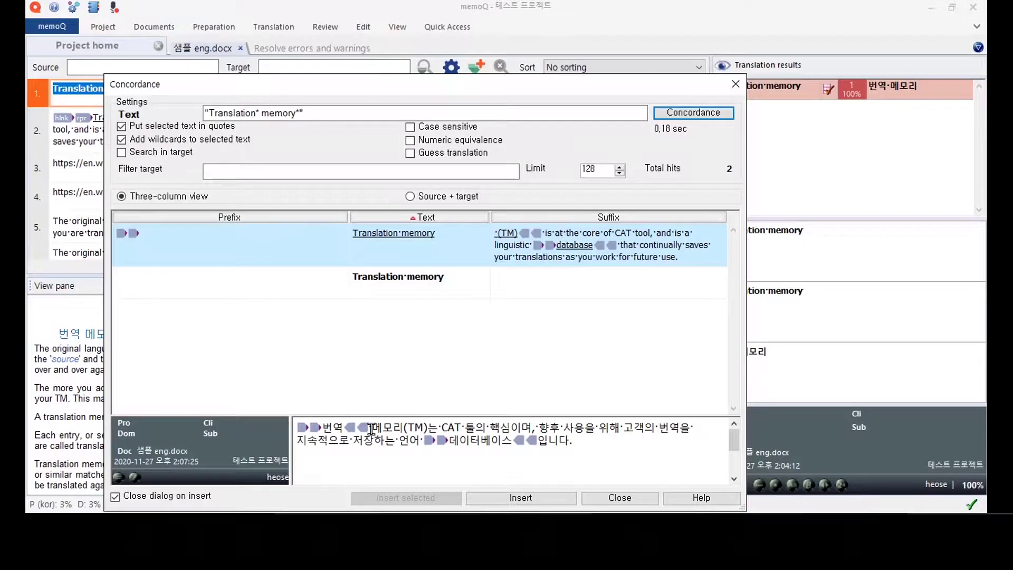
# Step: Try inserting only the word 메모리 from the longer concordance hit's translation into segment 1's target, and delete it again
pyautogui.moveTo(371, 427); pyautogui.dragTo(399, 427)
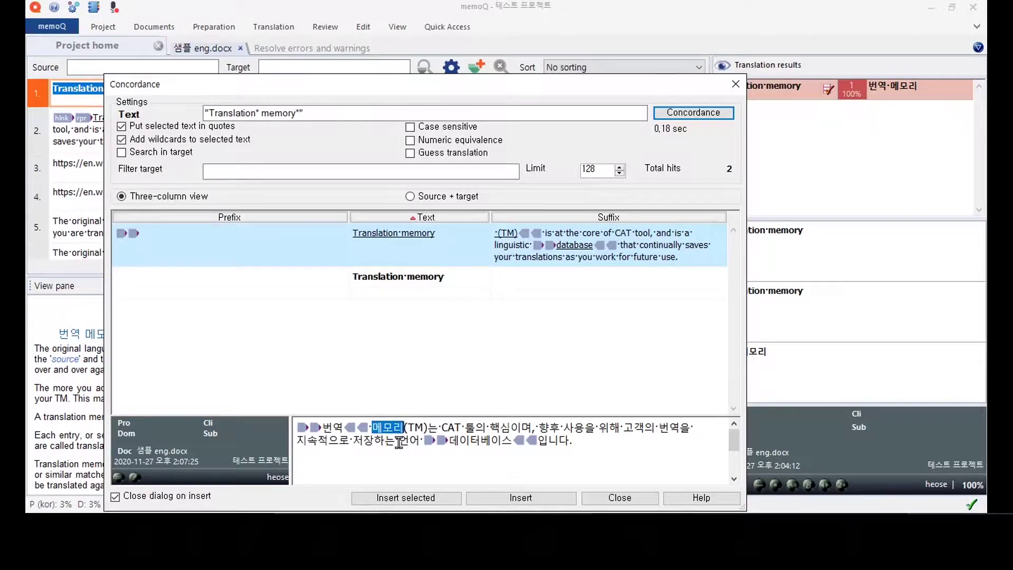
pyautogui.click(405, 499)
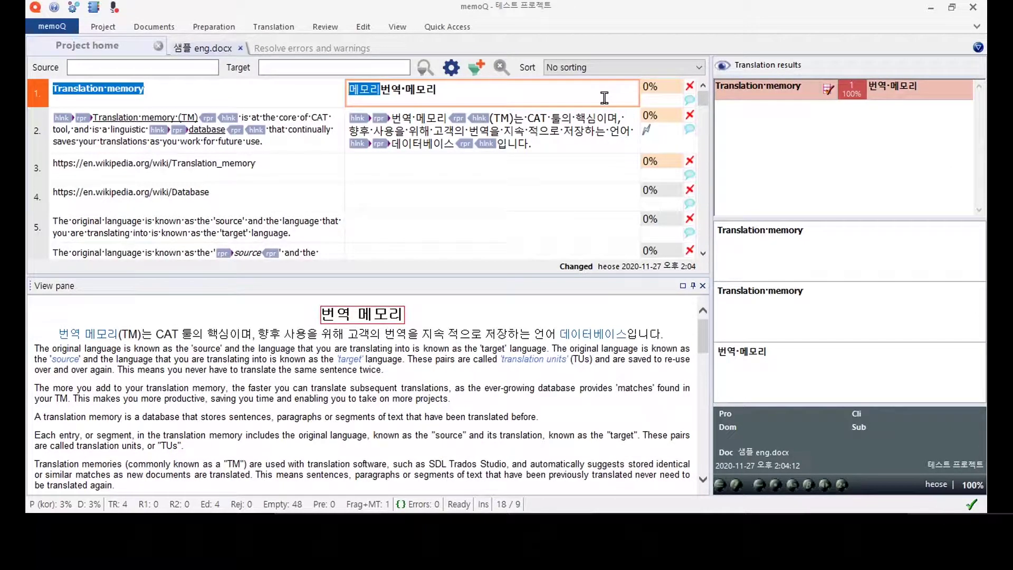
pyautogui.press('Delete')
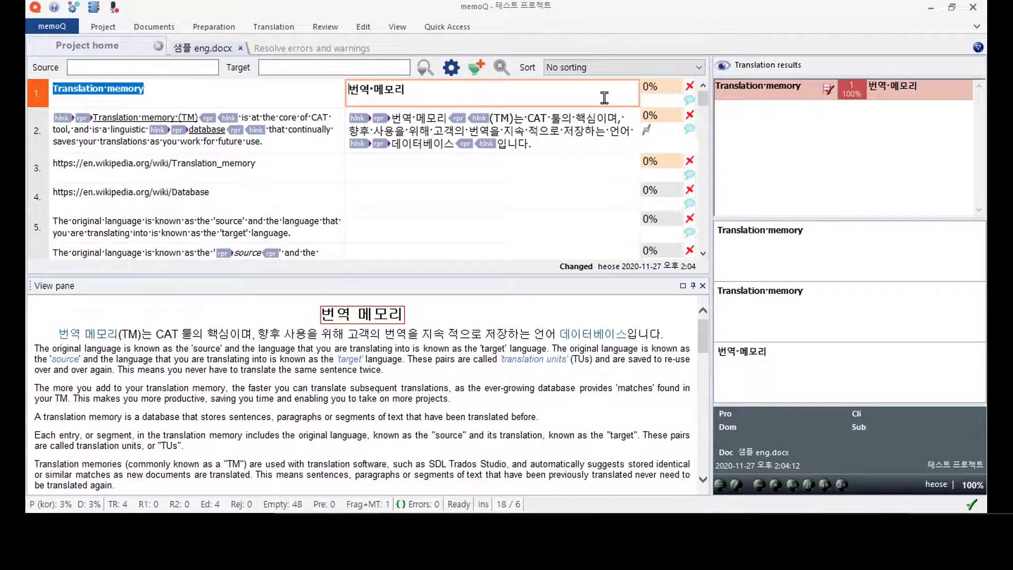
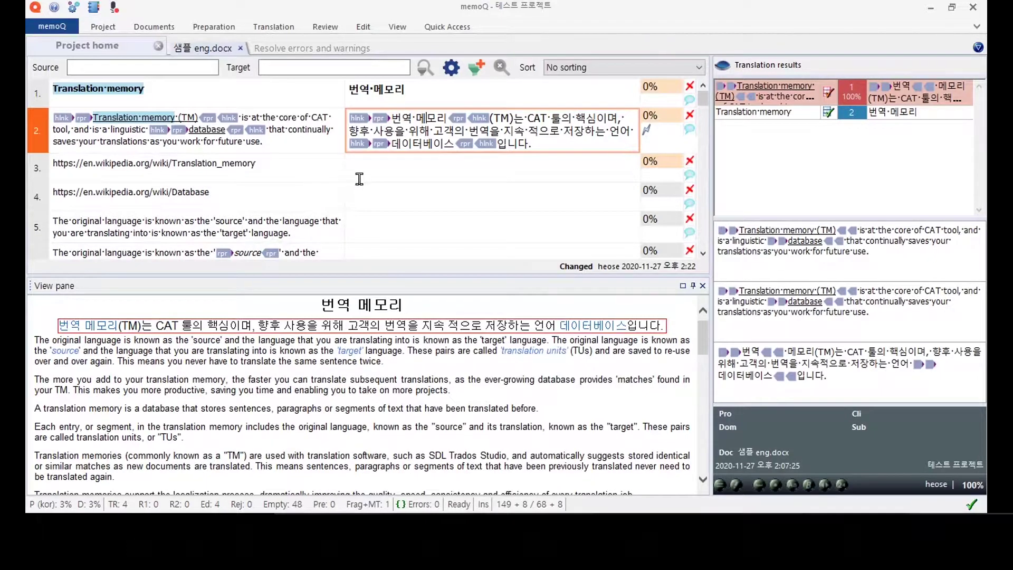
# Step: Check the term match offered for "translation memory" in the source text of segment 9
pyautogui.scroll(-2, 364, 177)
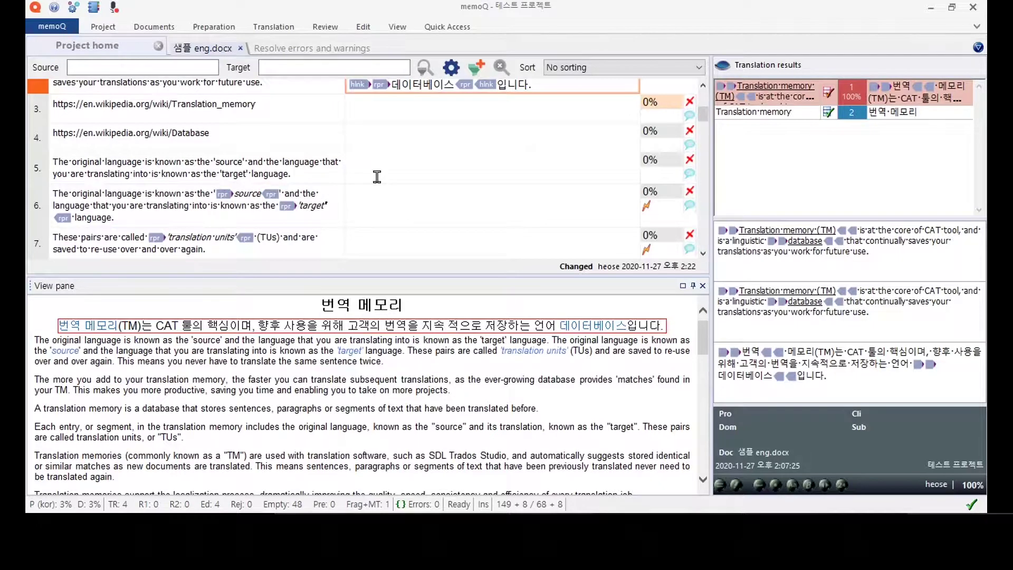
pyautogui.scroll(-3, 377, 177)
pyautogui.click(414, 196)
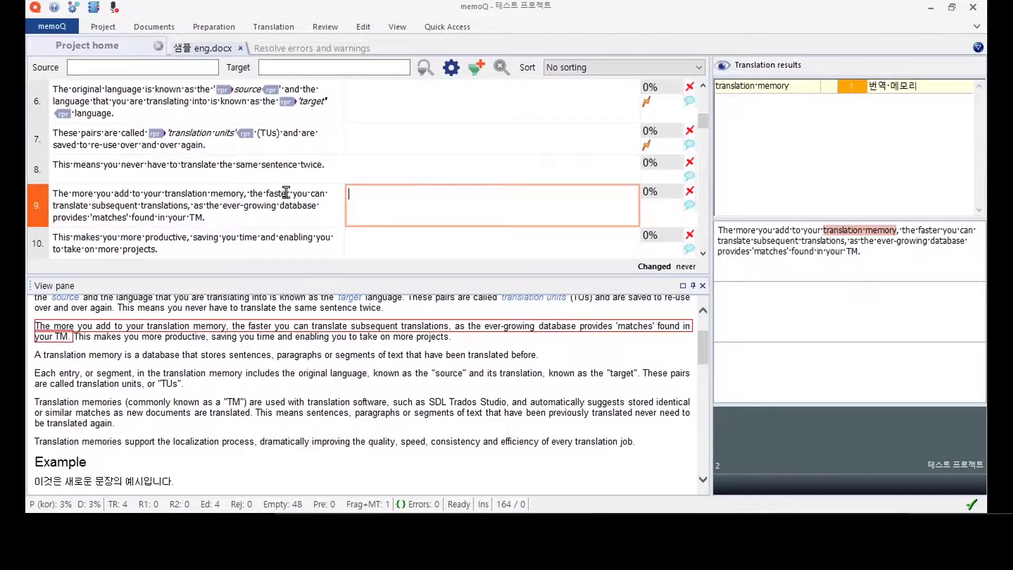
pyautogui.click(215, 193)
pyautogui.click(385, 199)
pyautogui.scroll(2, 456, 194)
pyautogui.scroll(-2, 455, 193)
pyautogui.scroll(5, 543, 156)
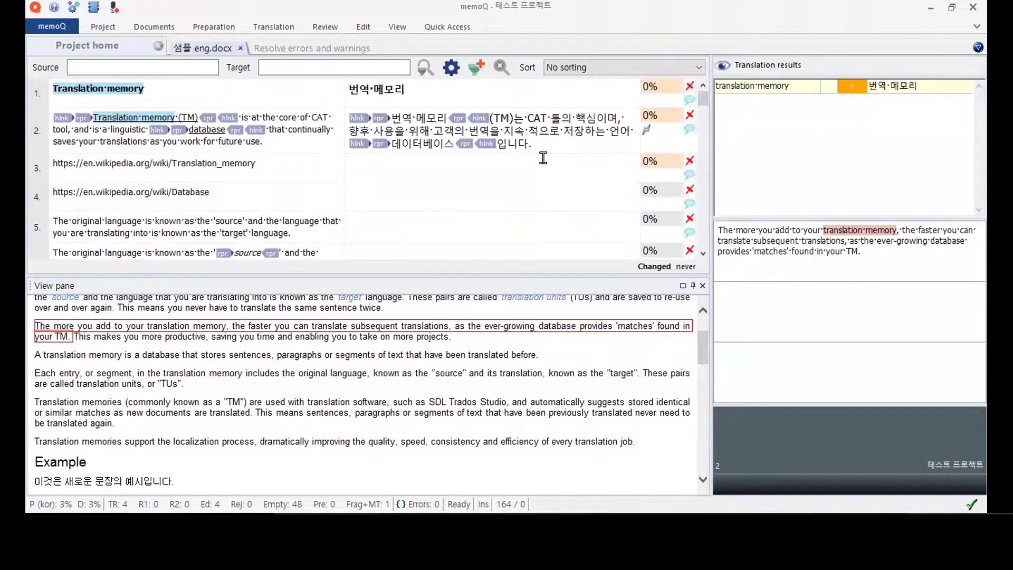
# Step: Open the 테스트 용어집 entry for "Translation memory" from segment 2's matches for editing, and move its dialog toward the centre
pyautogui.click(434, 122)
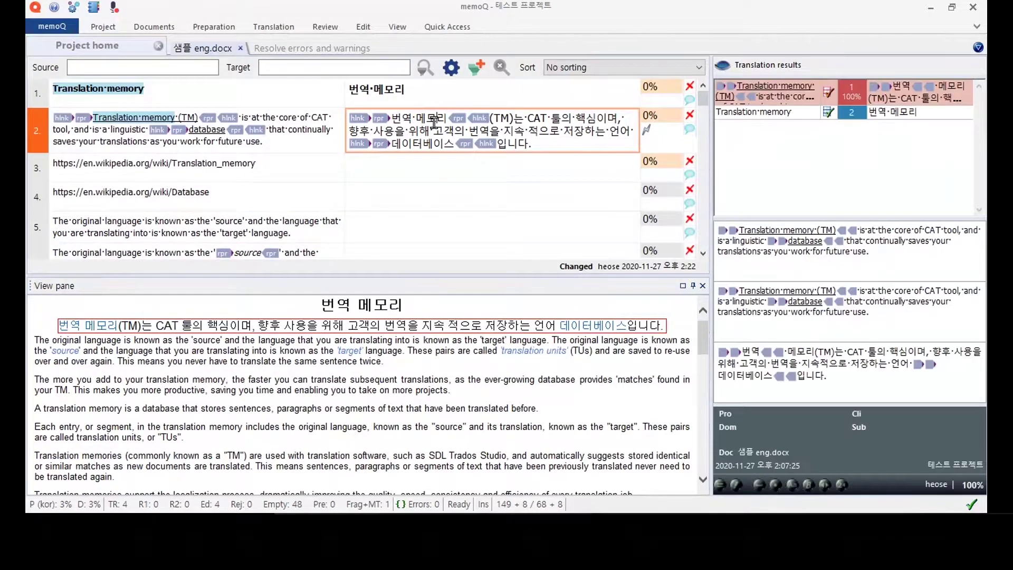
pyautogui.click(799, 112)
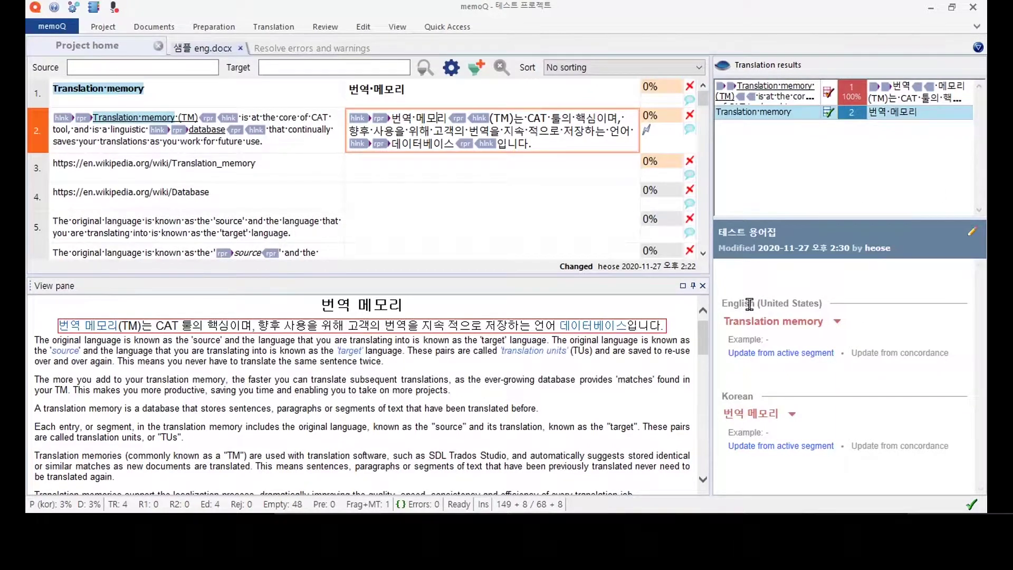
pyautogui.click(973, 235)
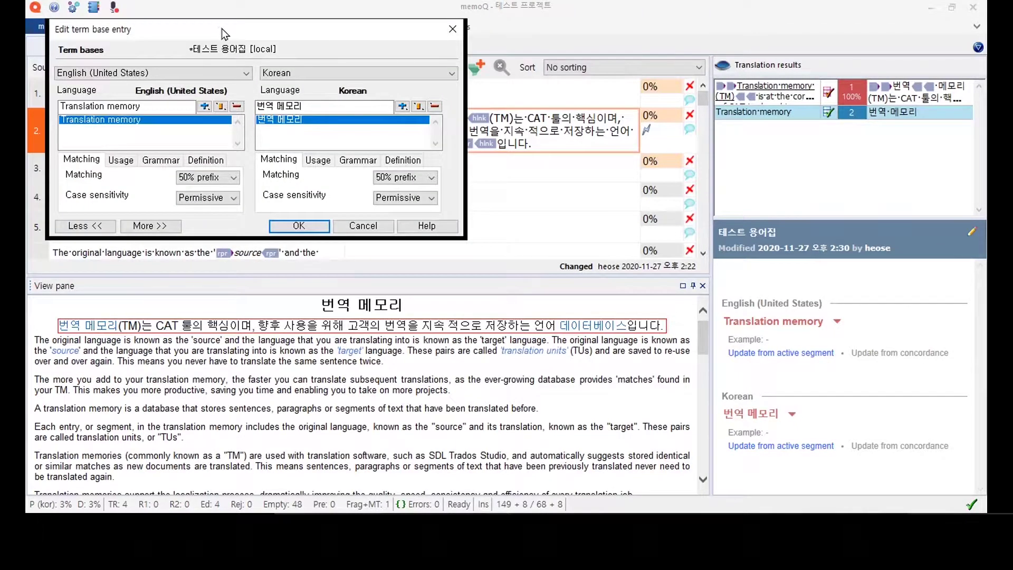
pyautogui.moveTo(221, 29); pyautogui.dragTo(446, 102)
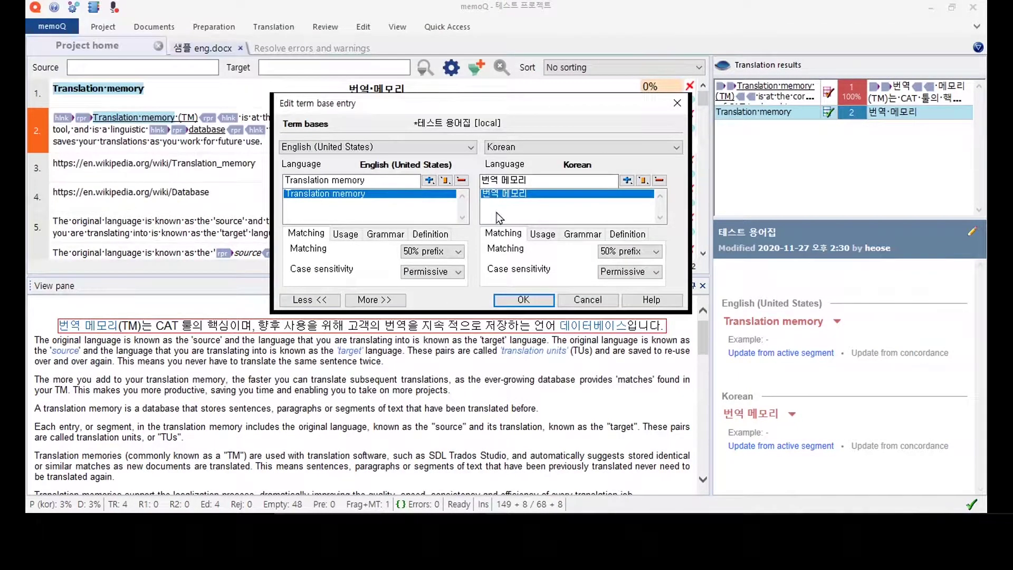
# Step: Try adding TM as a second Korean term in the "Translation memory" entry, and delete it again
pyautogui.click(626, 180)
pyautogui.click(627, 181)
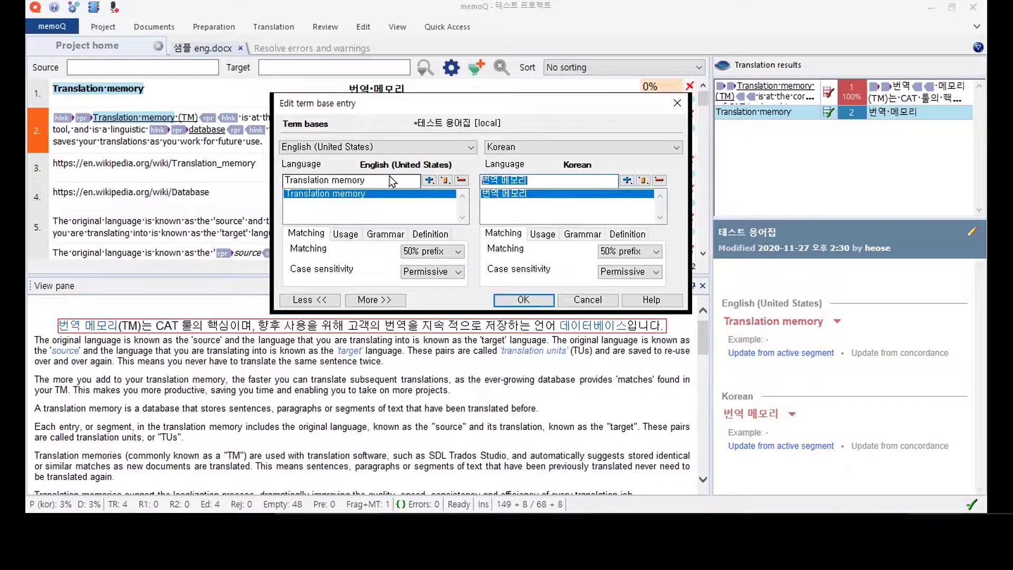
pyautogui.write('TM')
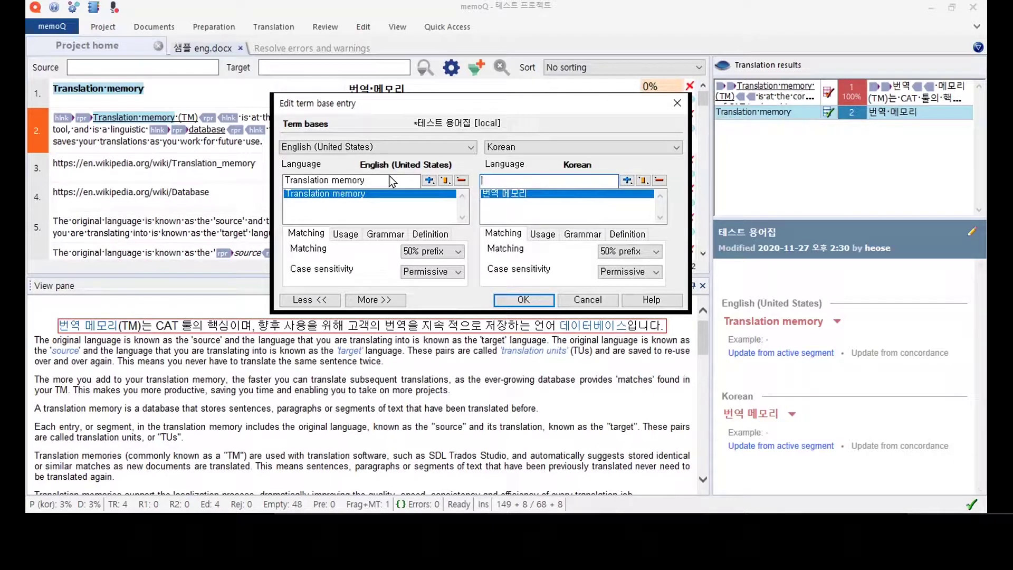
pyautogui.click(626, 180)
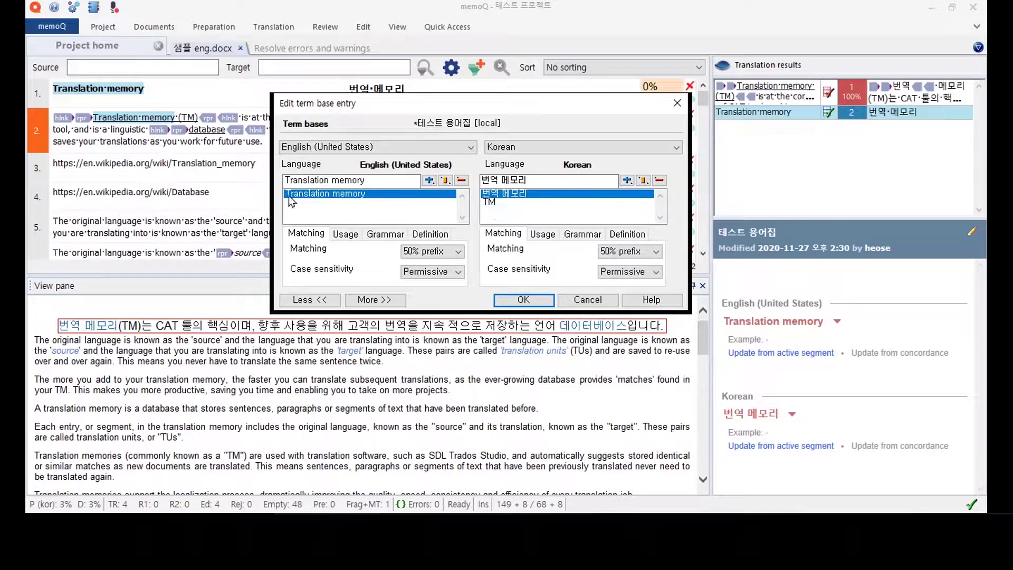
pyautogui.click(520, 203)
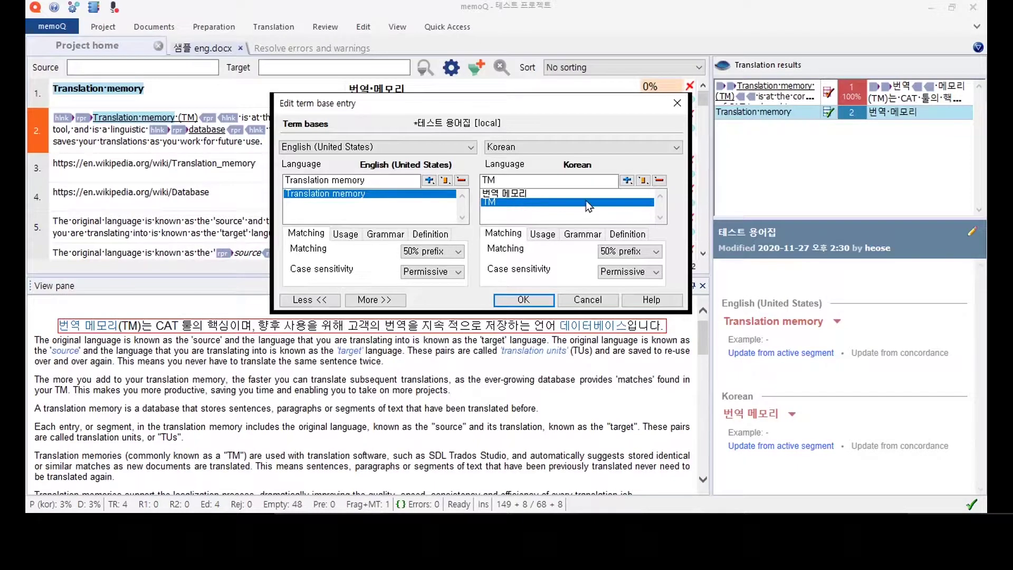
pyautogui.click(659, 179)
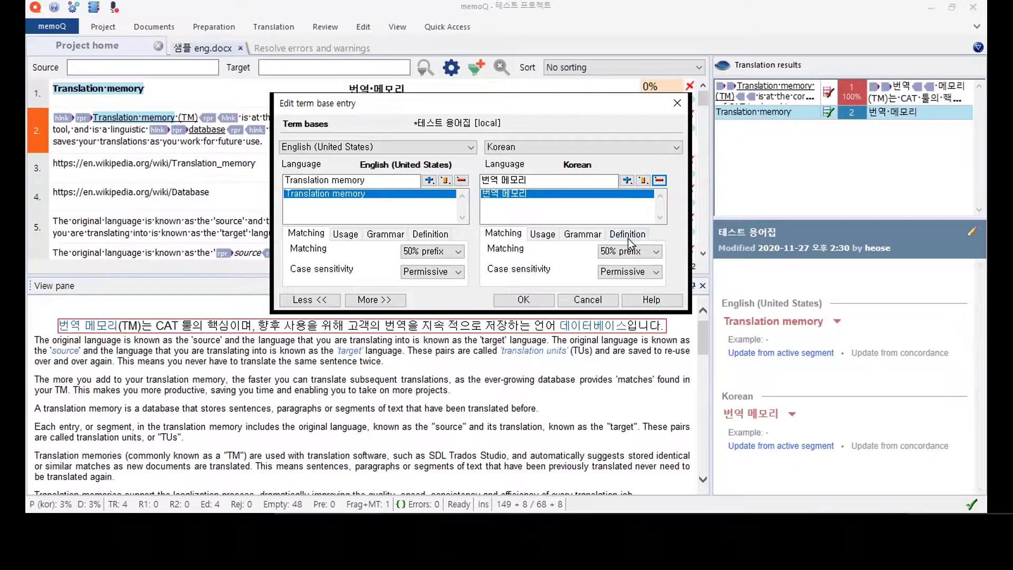
# Step: Look through the Korean term's definition, grammar and usage settings, and try marking 번역 메모리 as a forbidden term
pyautogui.click(612, 235)
pyautogui.click(580, 235)
pyautogui.click(540, 234)
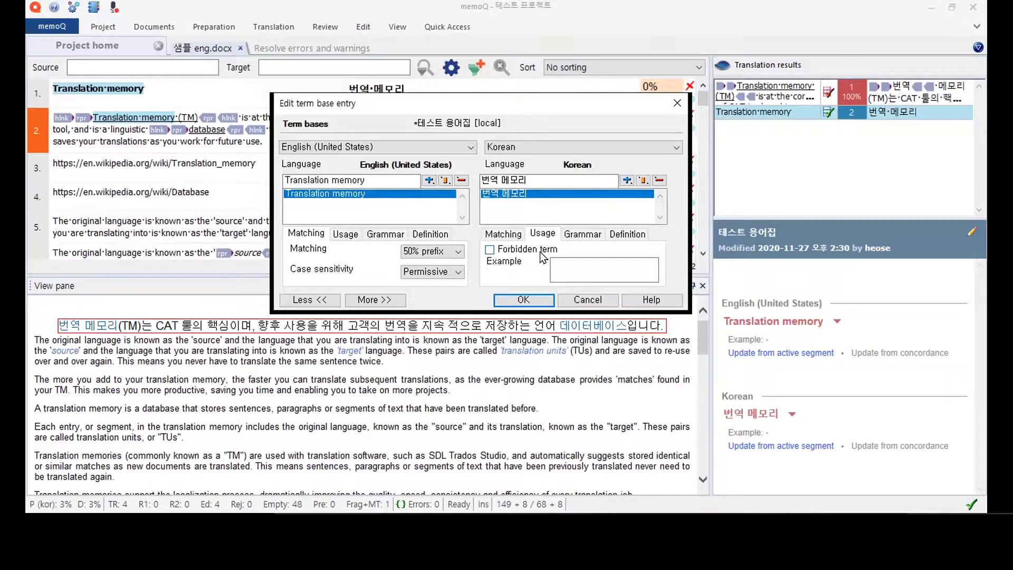
pyautogui.click(540, 252)
# Step: Add "Translation memory" as a second Korean term beside 번역 메모리 in the term base entry
pyautogui.click(533, 180)
pyautogui.press('BackSpace')
pyautogui.press('BackSpace')
pyautogui.press('BackSpace')
pyautogui.press('BackSpace')
pyautogui.press('BackSpace')
pyautogui.press('BackSpace')
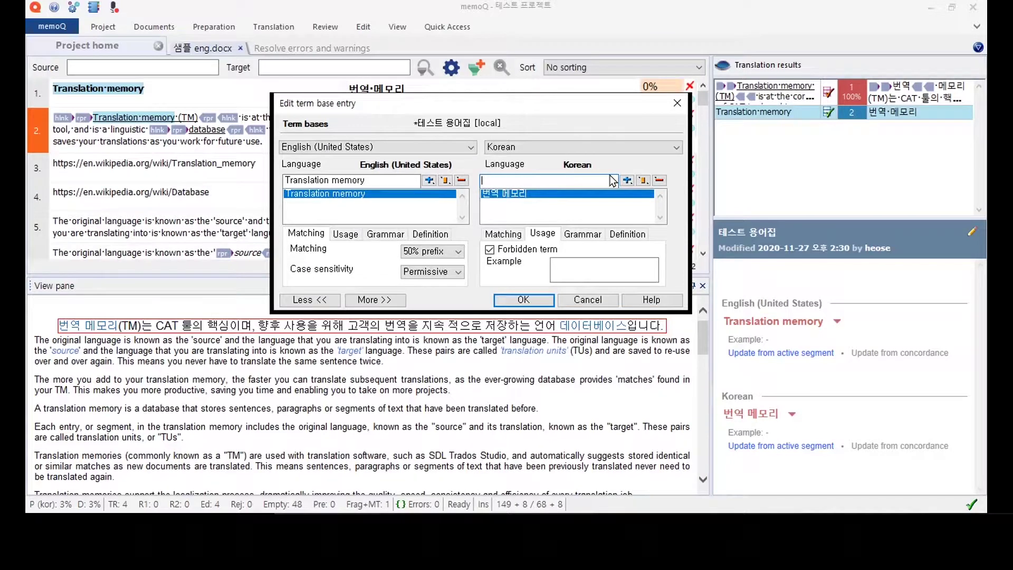
pyautogui.write('Translation memory')
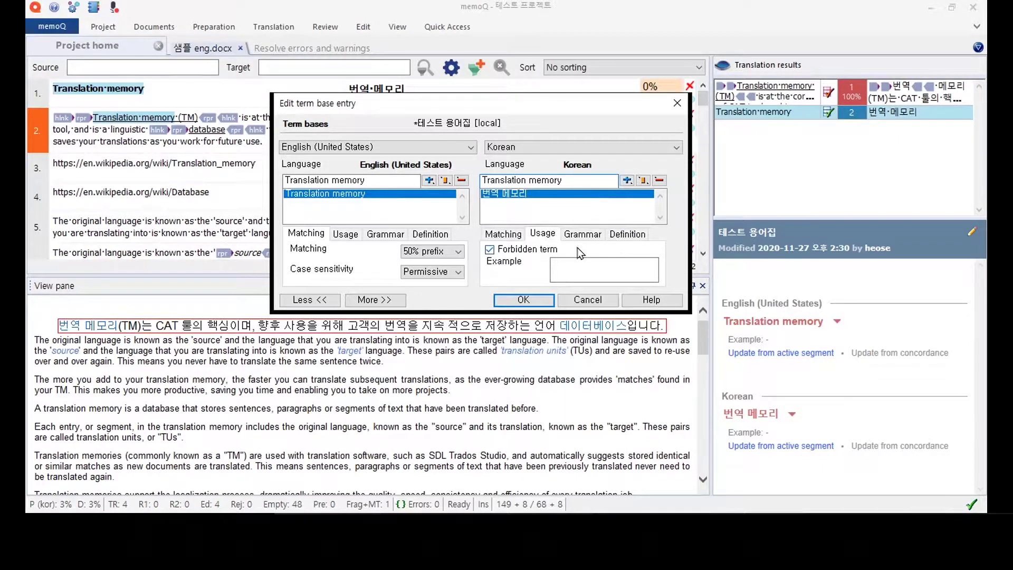
pyautogui.click(628, 179)
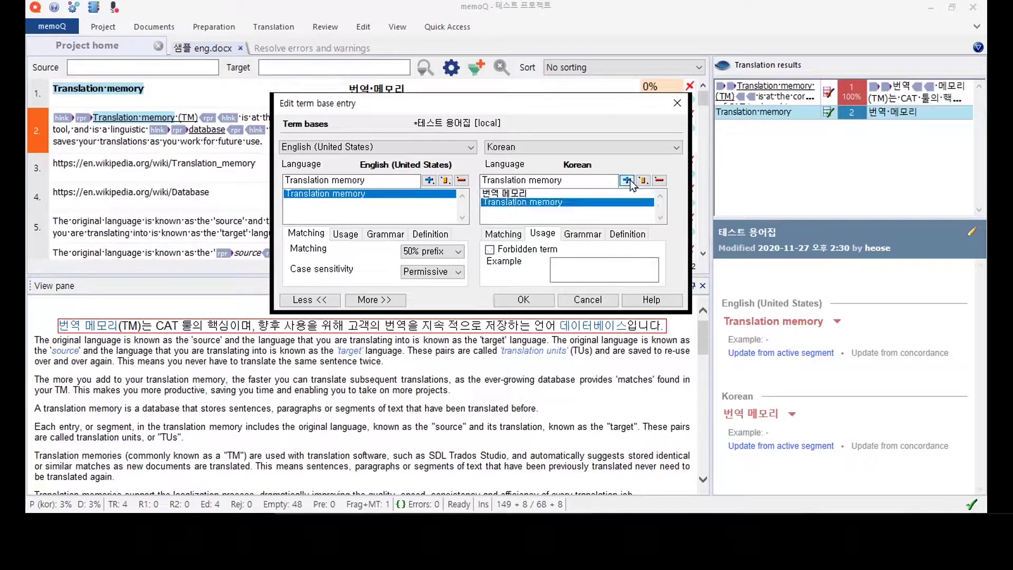
# Step: Mark only the Korean term "Translation memory" as forbidden, leave 번역 메모리 allowed, and save the term base entry
pyautogui.click(550, 204)
pyautogui.press('Up')
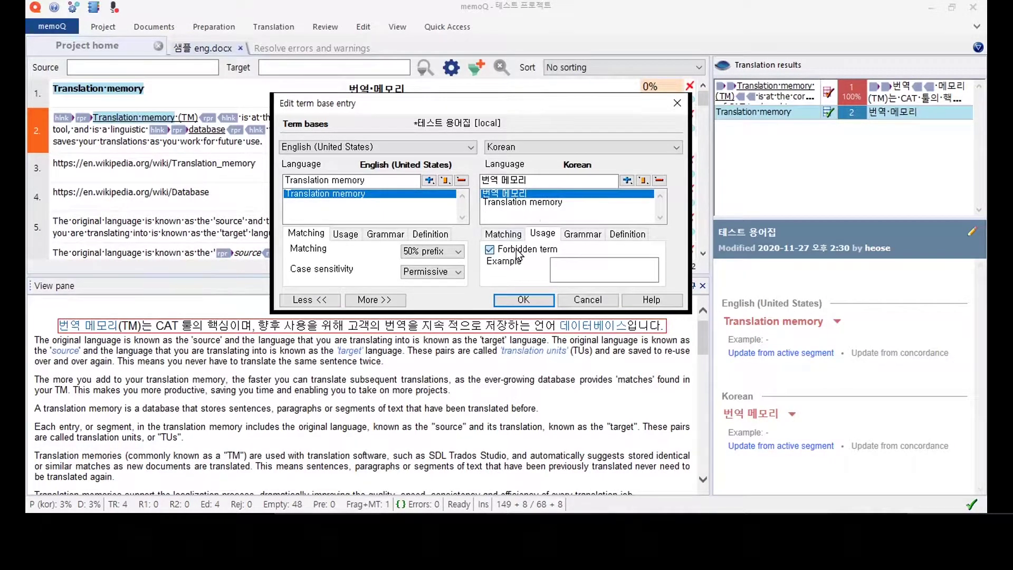
pyautogui.click(516, 202)
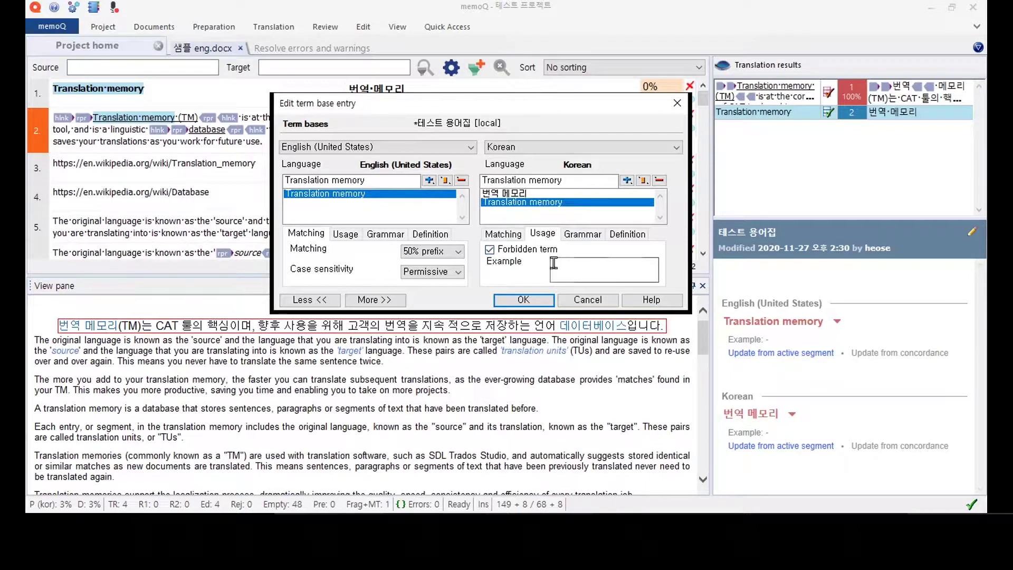
pyautogui.click(542, 194)
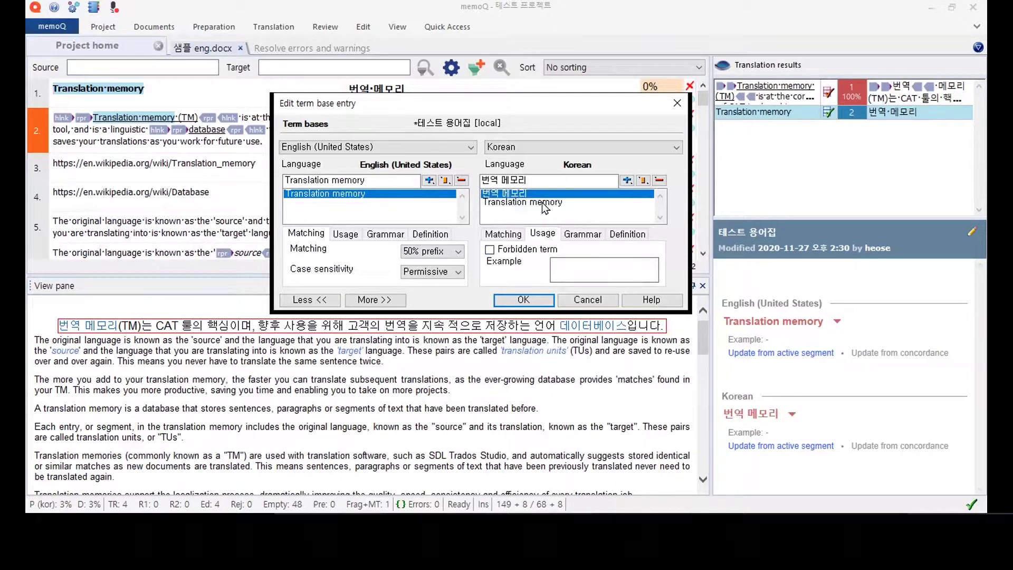
pyautogui.click(545, 202)
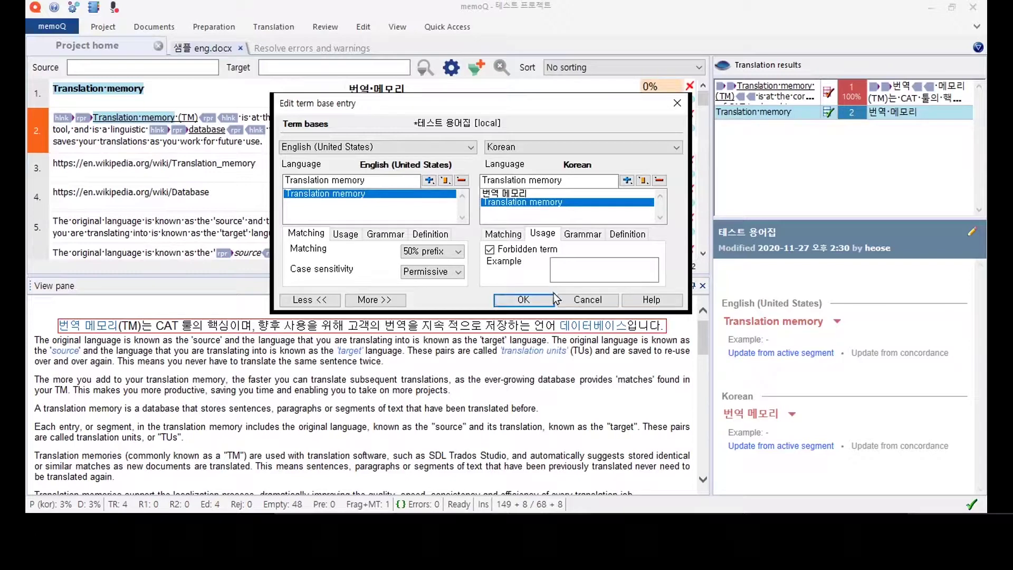
pyautogui.click(530, 300)
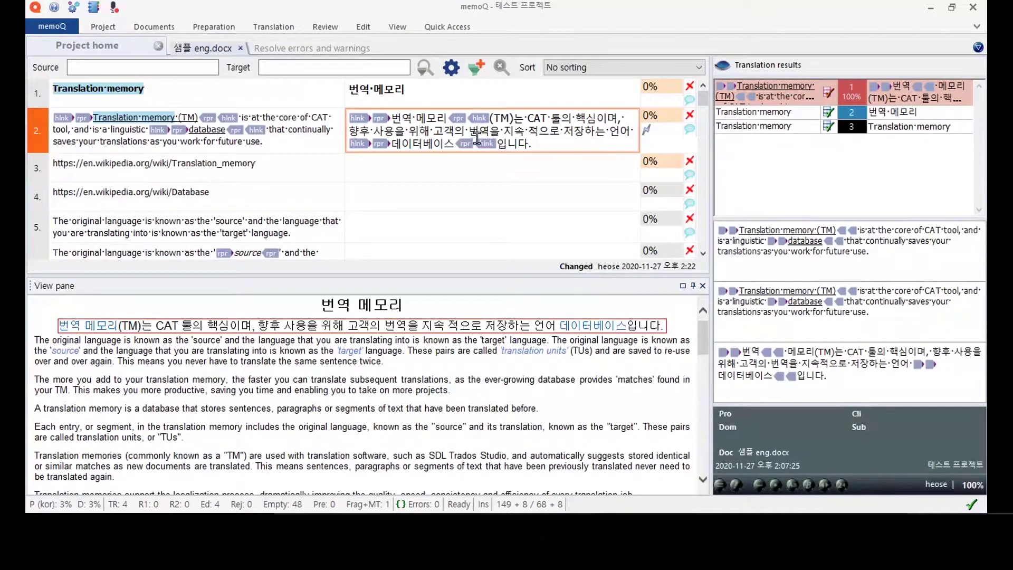
# Step: Export the unfinished document as 샘플 eng_kor.docx in the 교육용 소스파일 folder, keeping source text for empty segments, and dismiss the export report
pyautogui.click(106, 28)
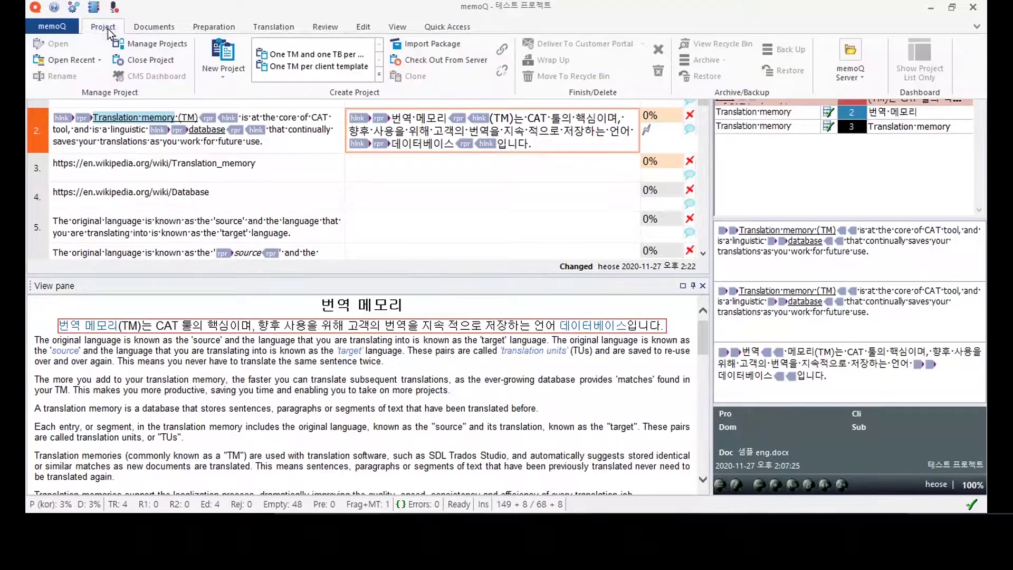
pyautogui.click(155, 27)
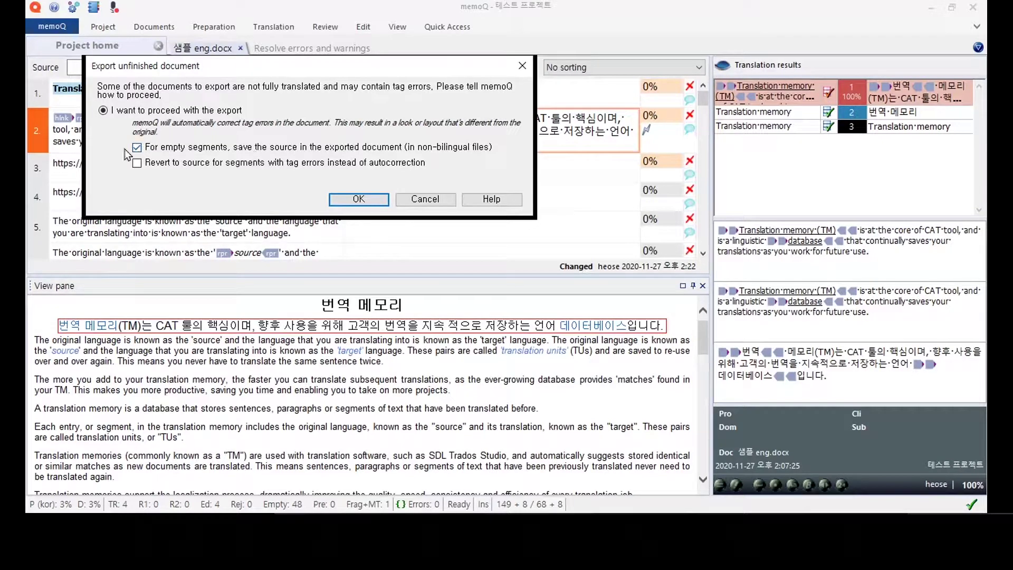
pyautogui.click(362, 201)
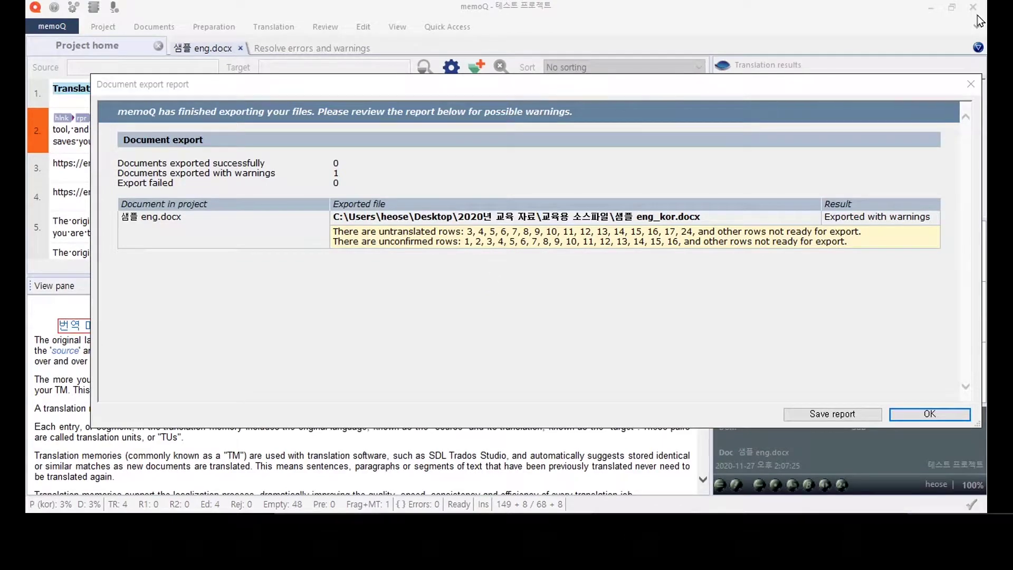
pyautogui.click(970, 84)
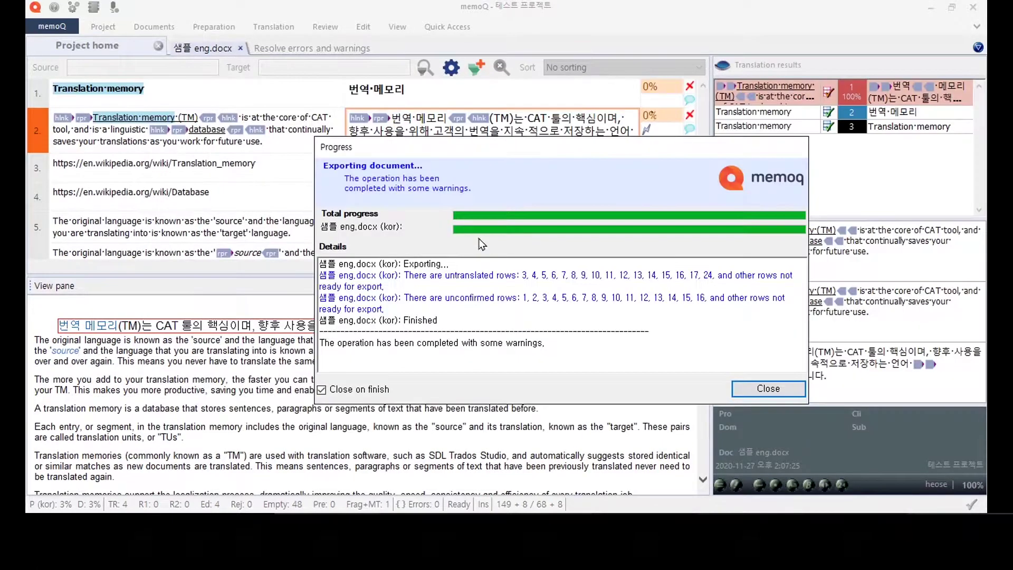
pyautogui.click(749, 394)
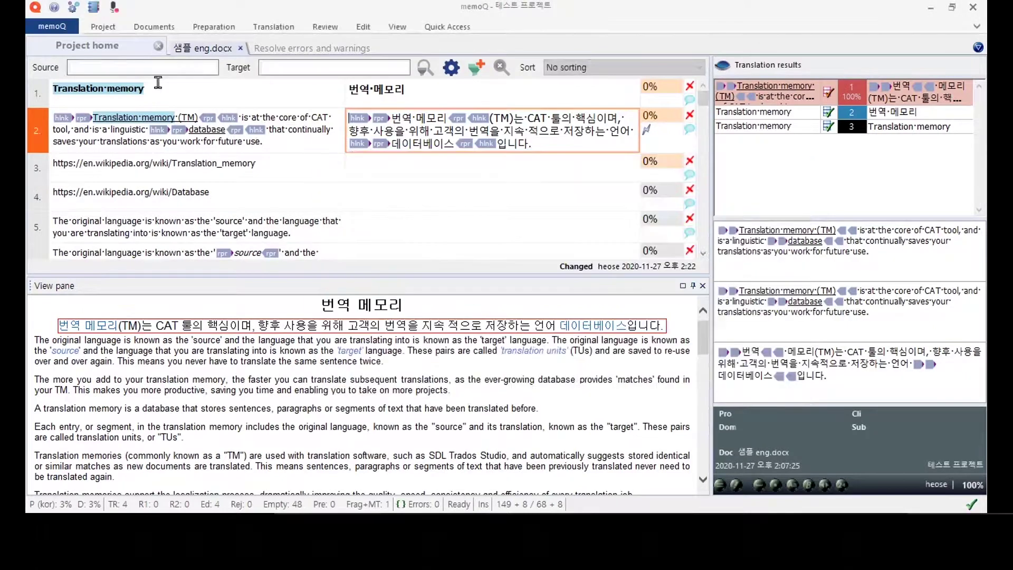
# Step: Try exporting the unfinished document to the desktop as 샘플 eng.docx with source text for empty segments, and cancel the save
pyautogui.click(148, 28)
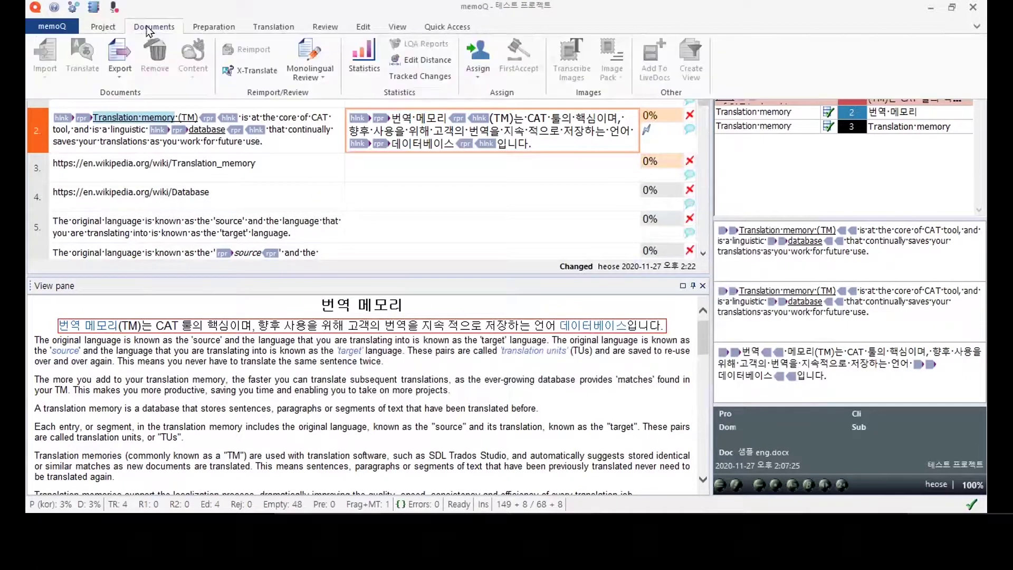
pyautogui.click(135, 108)
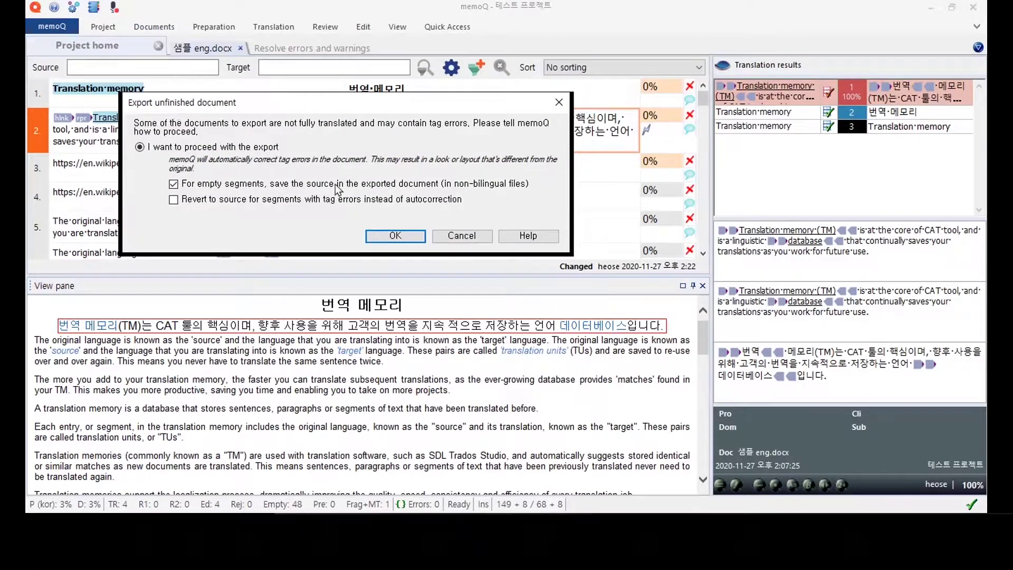
pyautogui.click(394, 235)
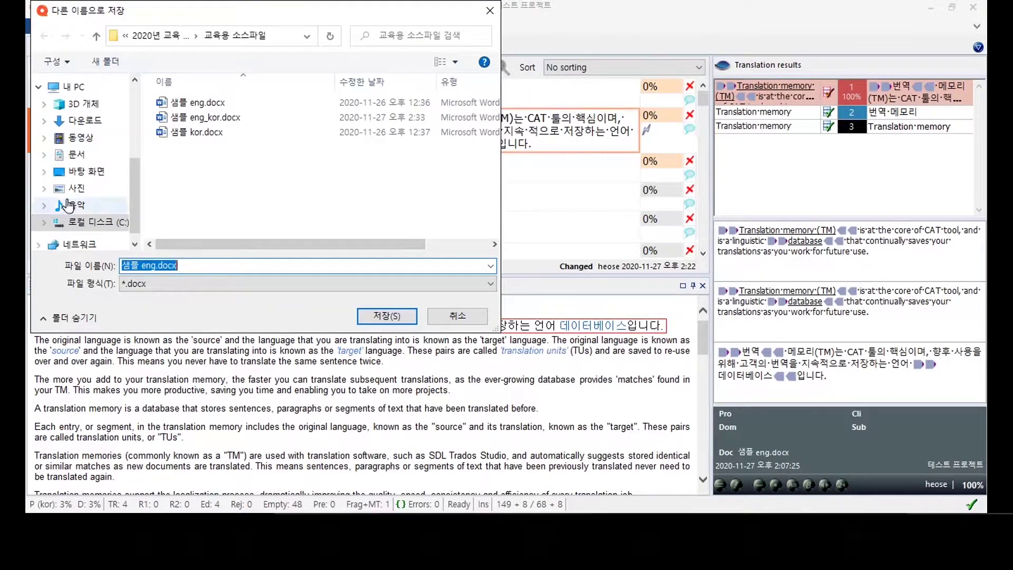
pyautogui.click(88, 173)
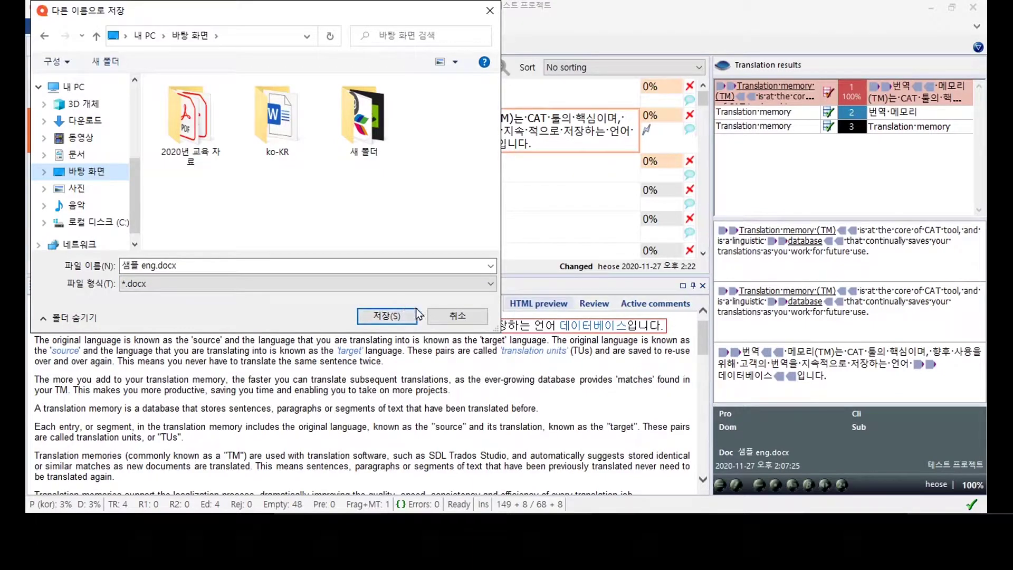
pyautogui.click(457, 316)
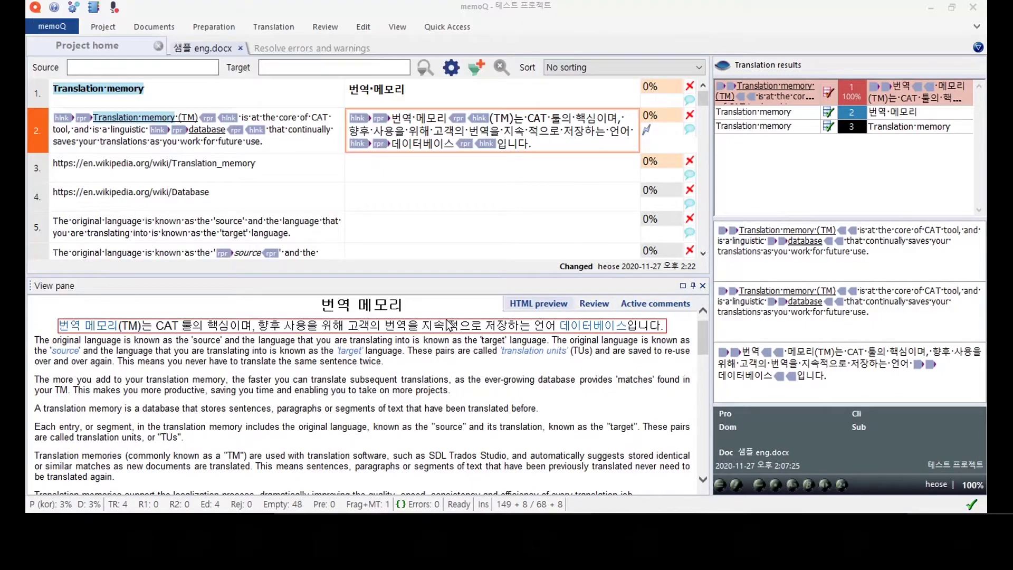
# Step: Export the document as bilingual memoQ XLIFF with skeleton, preview and major version history, saving 샘플 eng.docx_kor.mqxlz on the desktop
pyautogui.click(160, 27)
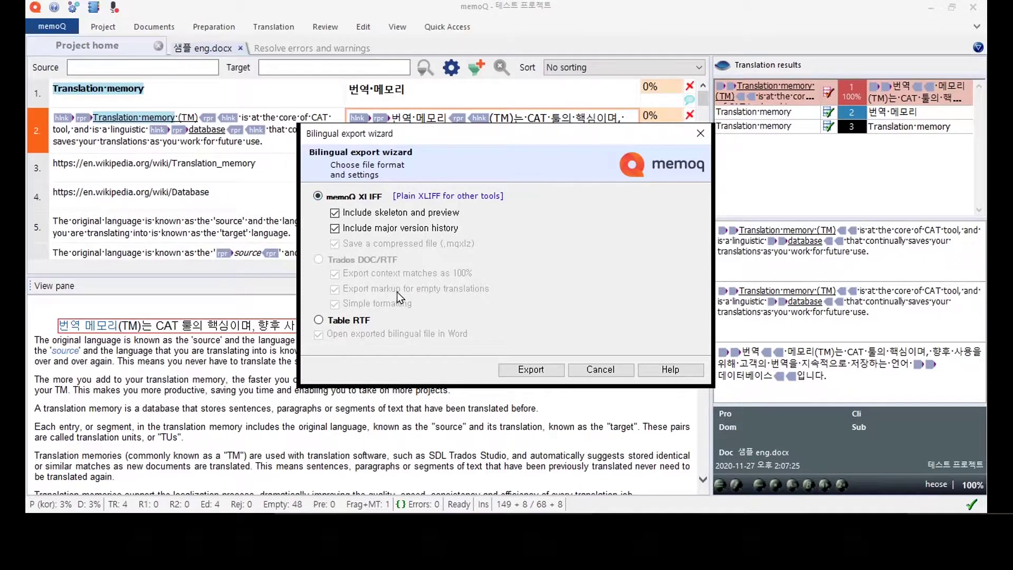
pyautogui.click(531, 369)
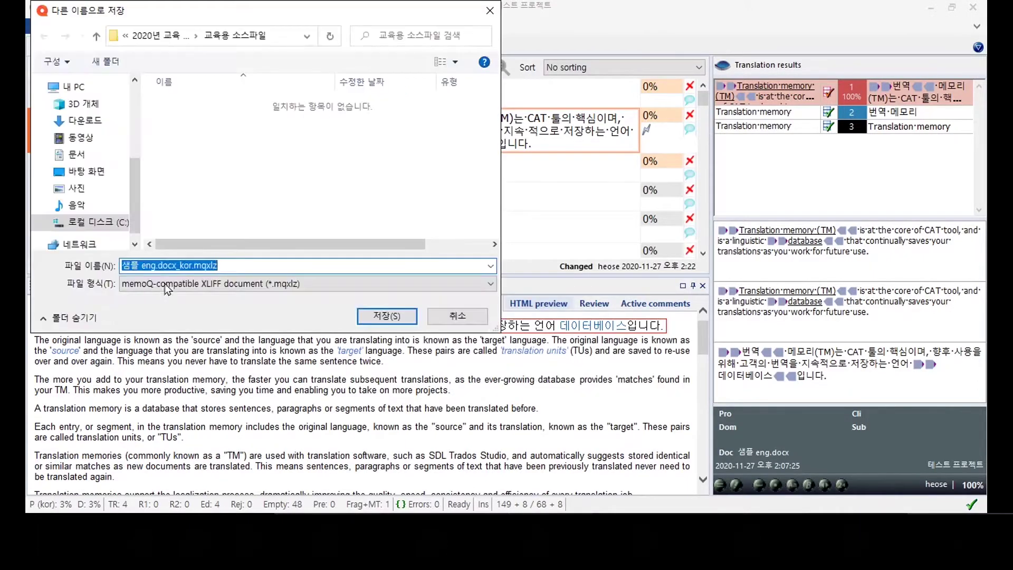
pyautogui.click(222, 265)
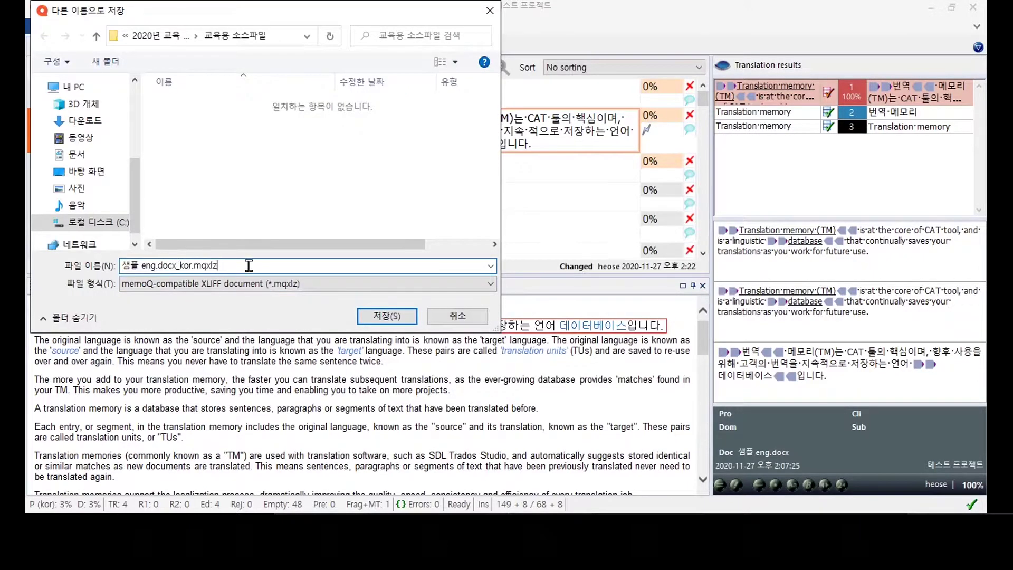
pyautogui.click(84, 171)
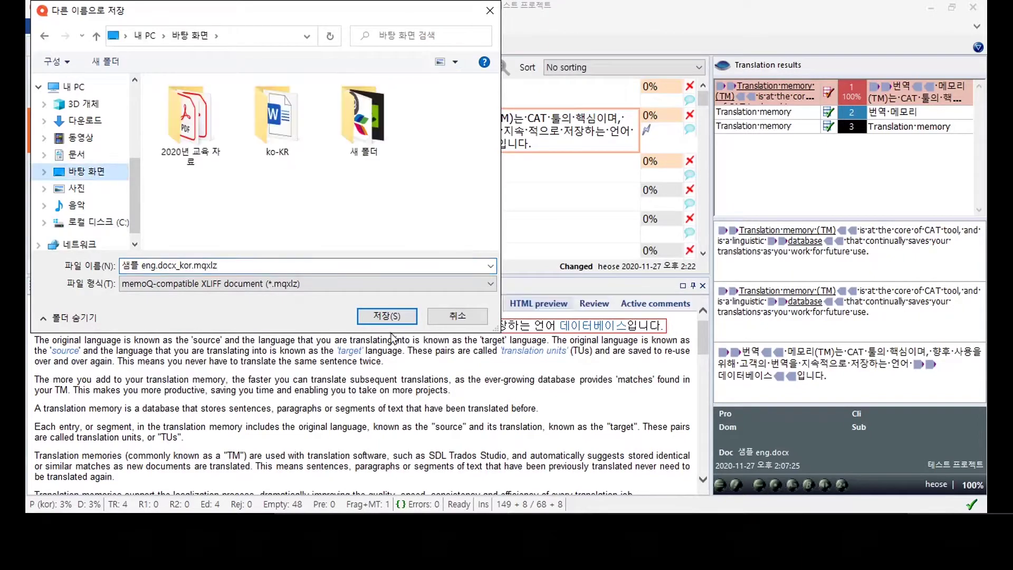
pyautogui.click(387, 316)
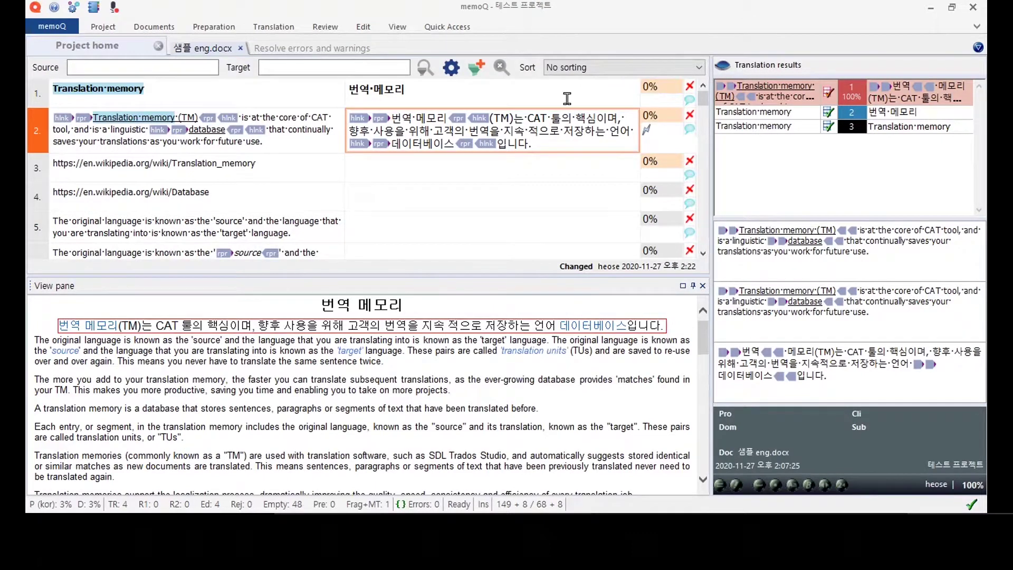
pyautogui.click(929, 9)
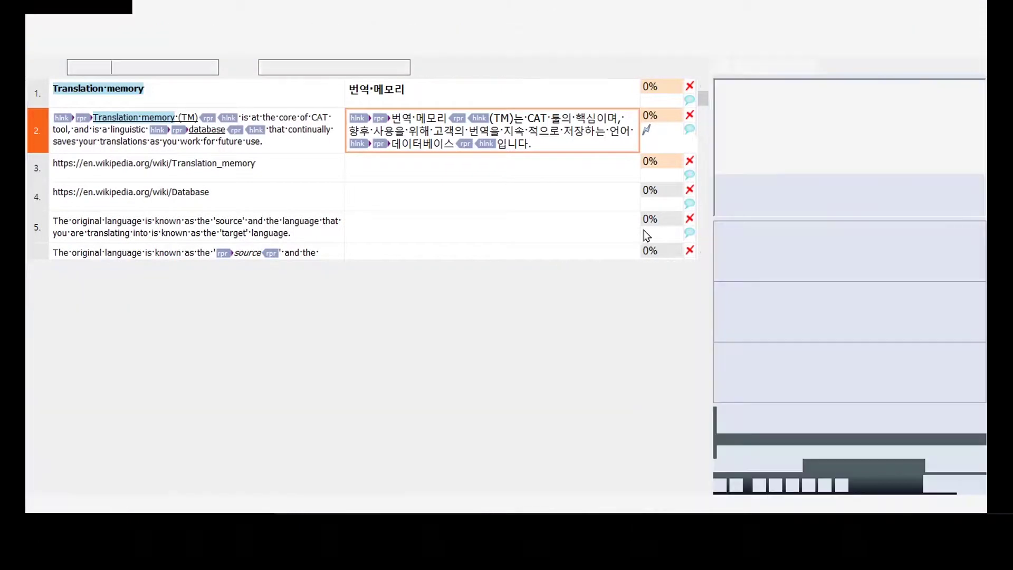
pyautogui.hotkey('alt', 'Tab')
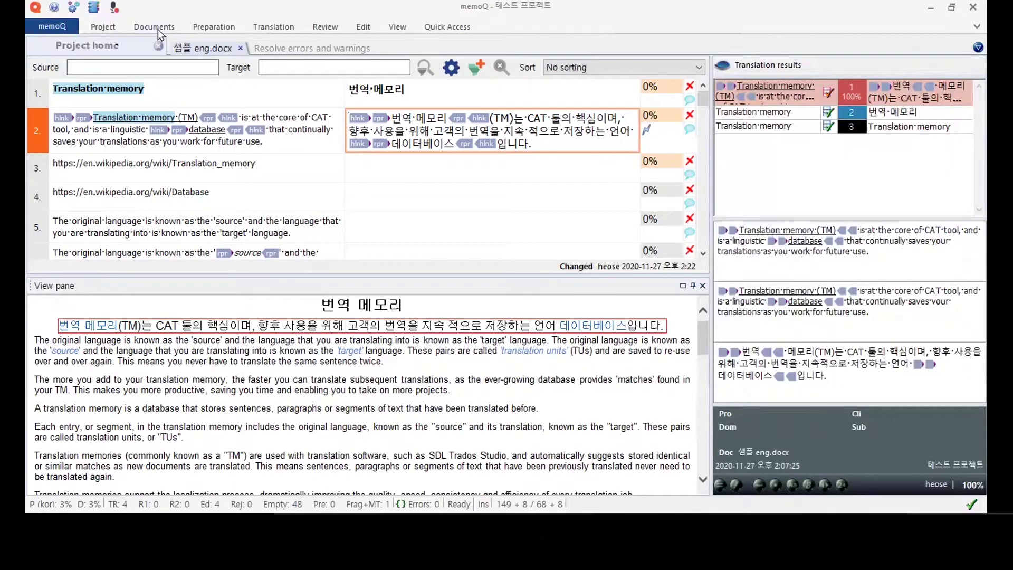